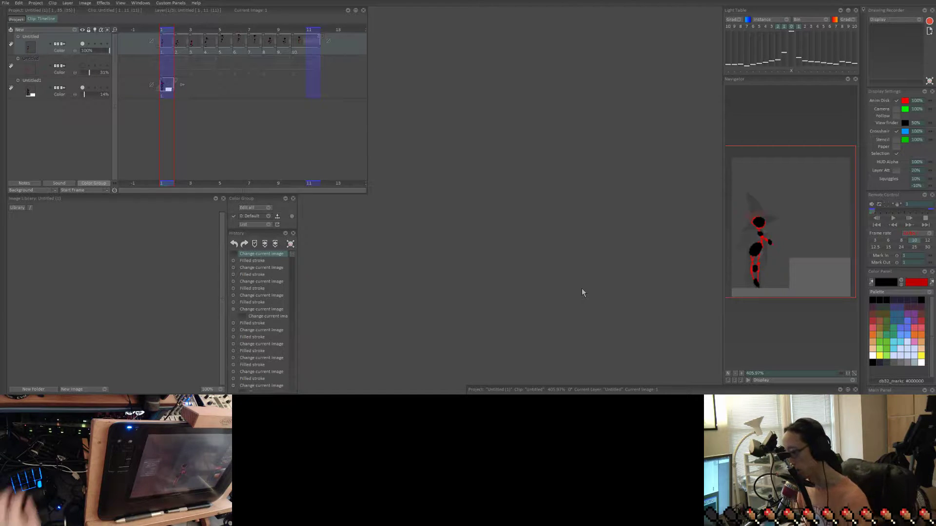
# Play the animation back to review the motion and its timing
pyautogui.press('Right')
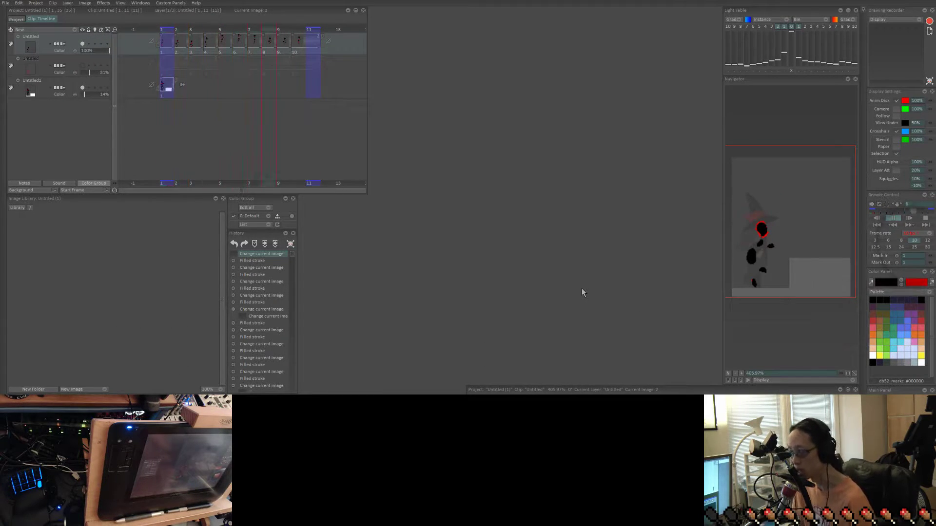
pyautogui.press('Return')
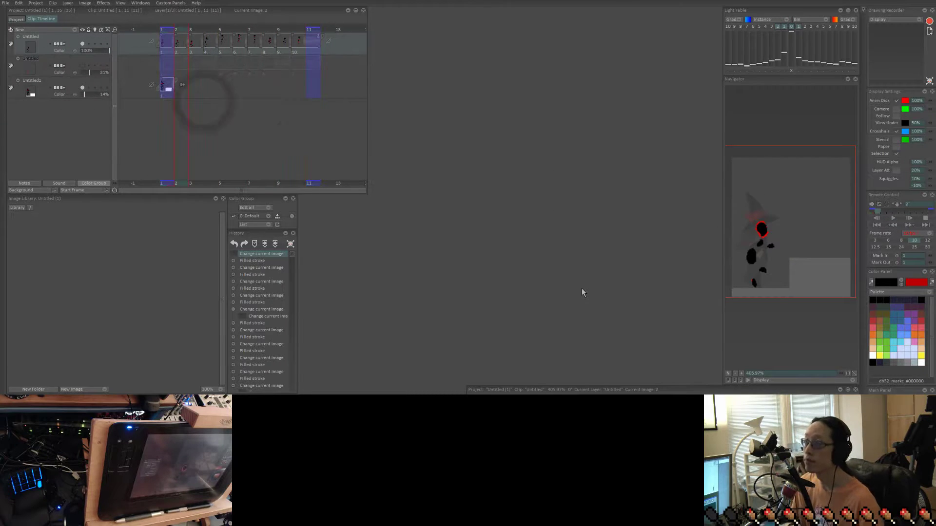
pyautogui.press('Left')
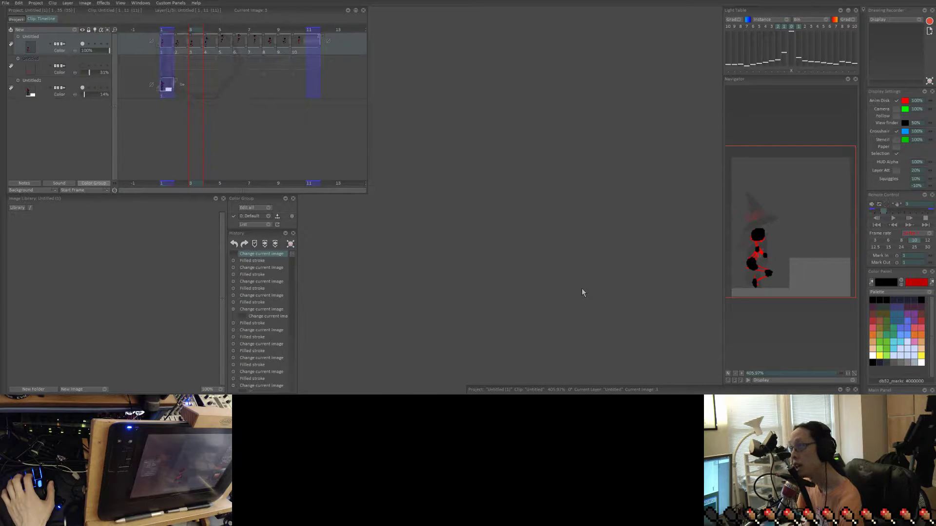
# Lengthen the exposure of the third image on the top layer to two frames and play the result
pyautogui.press('Insert')
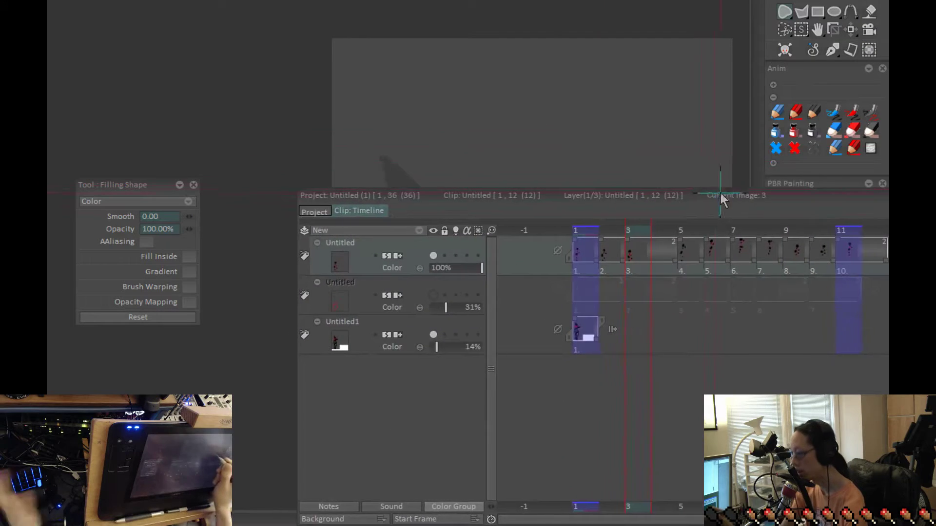
pyautogui.moveTo(721, 194); pyautogui.dragTo(682, 172)
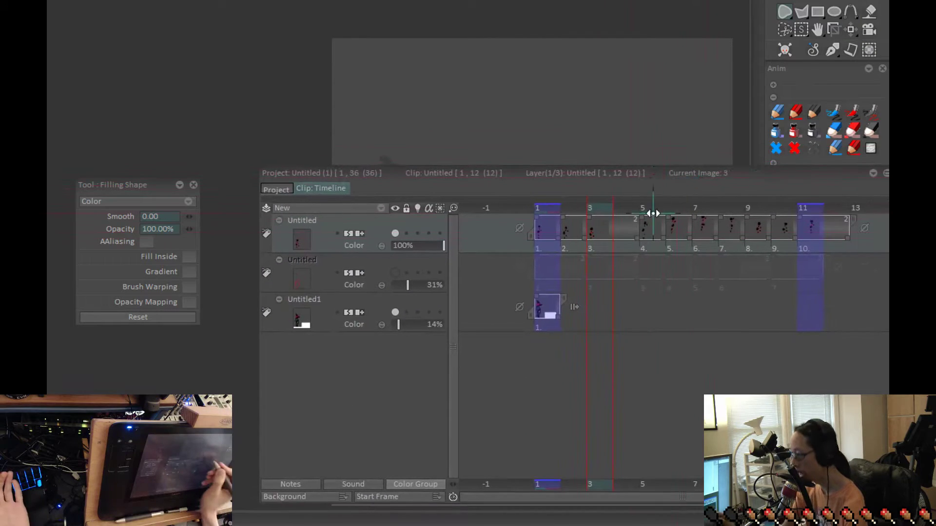
pyautogui.moveTo(636, 237)
pyautogui.mouseDown()
pyautogui.moveTo(670, 236)
pyautogui.moveTo(616, 248)
pyautogui.moveTo(635, 245)
pyautogui.mouseUp()
pyautogui.press('Tab')
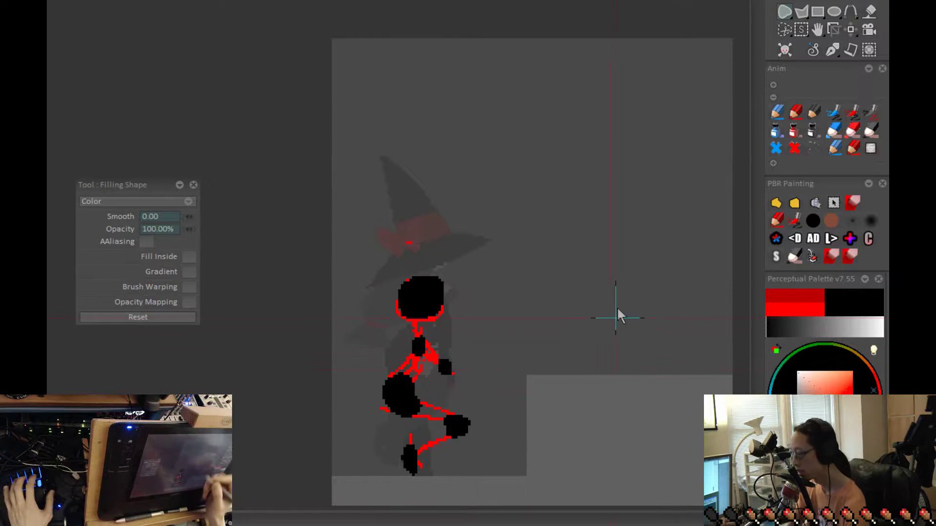
pyautogui.press('Return')
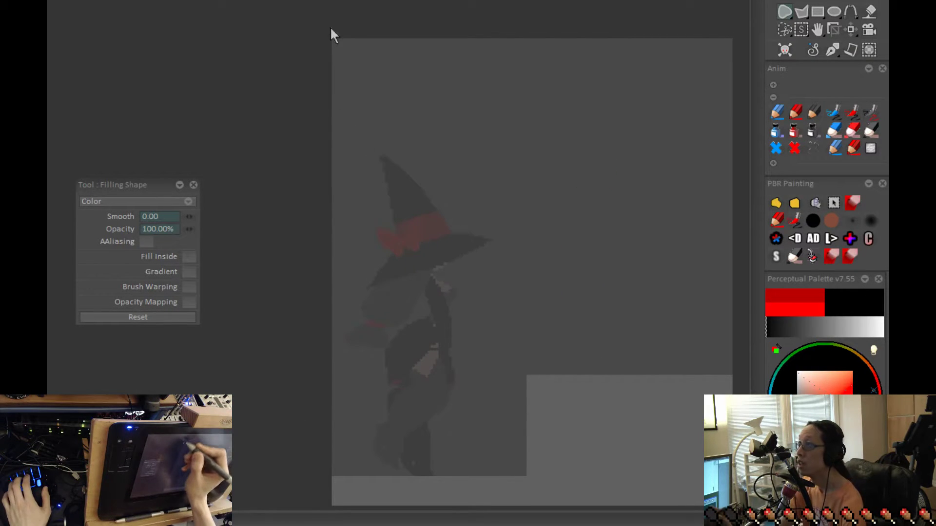
# Bookmark frame 19 at the end of the clip and remove the bookmark from frame 11
pyautogui.press('Tab')
pyautogui.moveTo(601, 145); pyautogui.dragTo(644, 273)
pyautogui.moveTo(589, 432); pyautogui.dragTo(418, 422)
pyautogui.rightClick(573, 316)
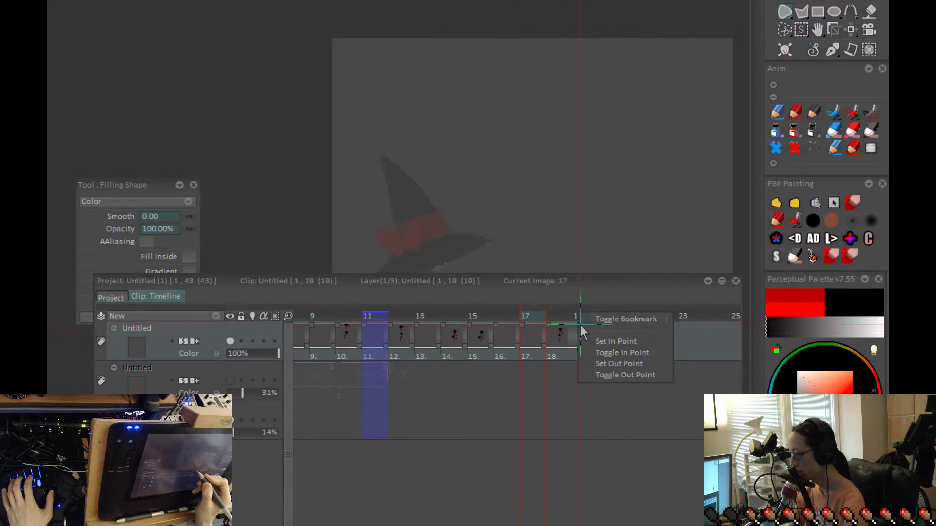
pyautogui.click(628, 316)
pyautogui.rightClick(386, 316)
pyautogui.click(431, 322)
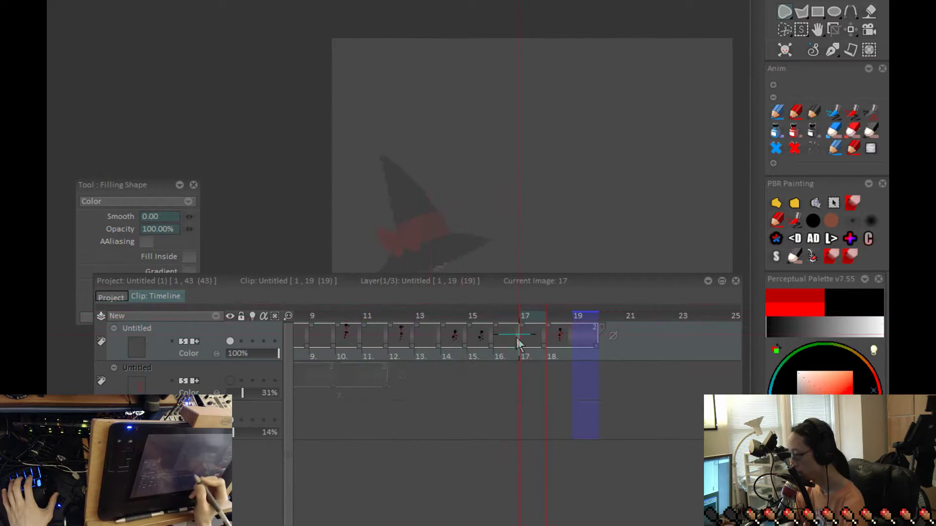
# Find the crouching pose on frame 4 in the timeline and bookmark that frame
pyautogui.moveTo(522, 328); pyautogui.dragTo(699, 397)
pyautogui.moveTo(399, 307); pyautogui.dragTo(458, 413)
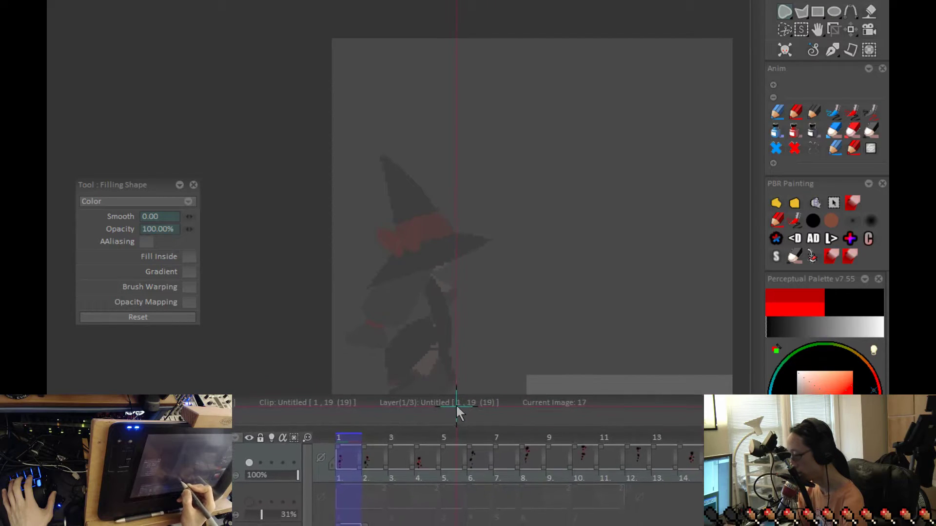
pyautogui.moveTo(379, 439); pyautogui.dragTo(424, 487)
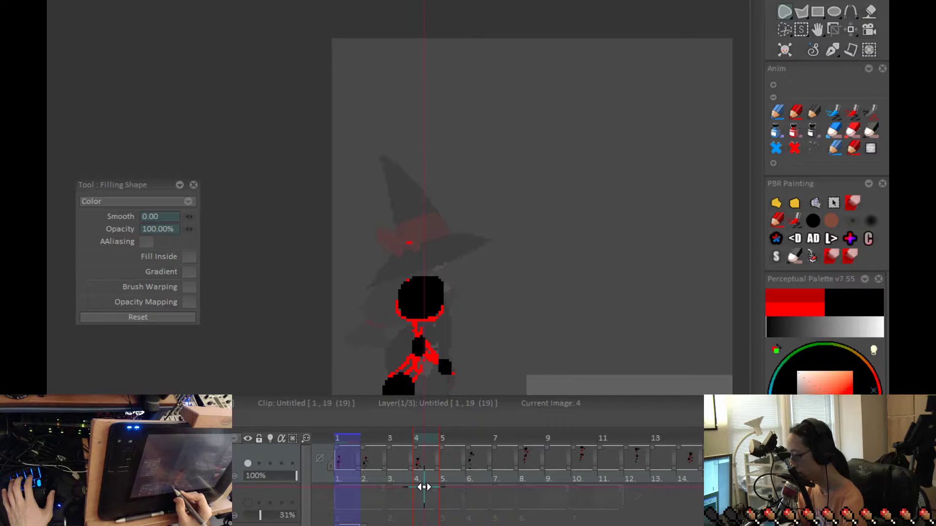
pyautogui.moveTo(507, 416)
pyautogui.mouseDown()
pyautogui.moveTo(504, 483)
pyautogui.moveTo(745, 179)
pyautogui.moveTo(648, 283)
pyautogui.mouseUp()
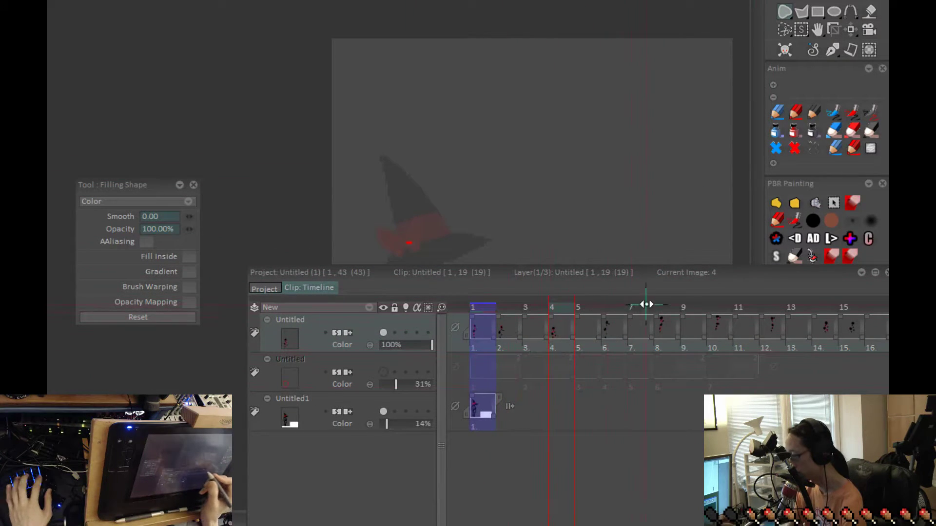
pyautogui.rightClick(579, 309)
pyautogui.click(620, 312)
# Find the landing pose on frame 15 in the timeline and bookmark that frame
pyautogui.moveTo(702, 292); pyautogui.dragTo(563, 430)
pyautogui.click(440, 447)
pyautogui.moveTo(440, 447)
pyautogui.mouseDown()
pyautogui.moveTo(539, 453)
pyautogui.moveTo(591, 441)
pyautogui.moveTo(647, 472)
pyautogui.moveTo(720, 484)
pyautogui.moveTo(741, 478)
pyautogui.moveTo(366, 497)
pyautogui.moveTo(679, 466)
pyautogui.moveTo(451, 480)
pyautogui.moveTo(516, 443)
pyautogui.moveTo(535, 444)
pyautogui.moveTo(495, 452)
pyautogui.moveTo(542, 456)
pyautogui.mouseUp()
pyautogui.moveTo(464, 465)
pyautogui.mouseDown()
pyautogui.moveTo(397, 473)
pyautogui.moveTo(462, 479)
pyautogui.moveTo(435, 476)
pyautogui.moveTo(446, 479)
pyautogui.mouseUp()
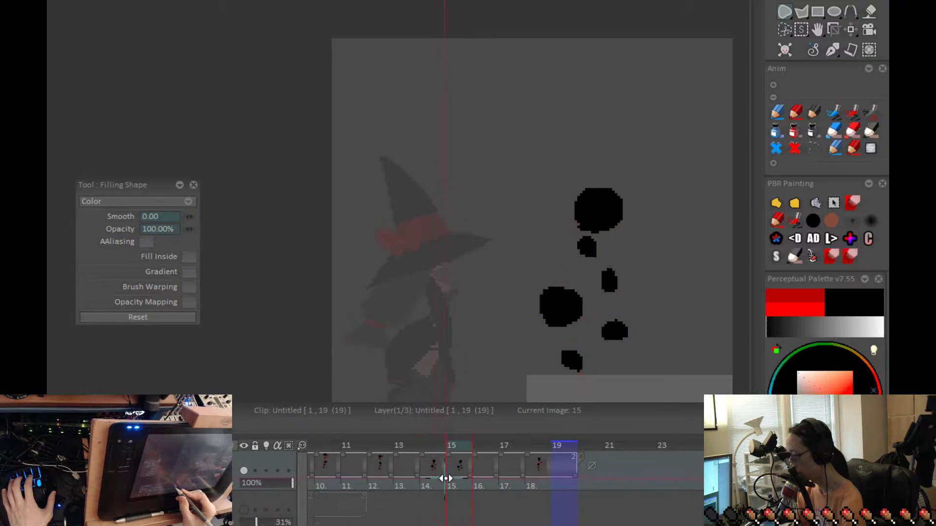
pyautogui.rightClick(455, 445)
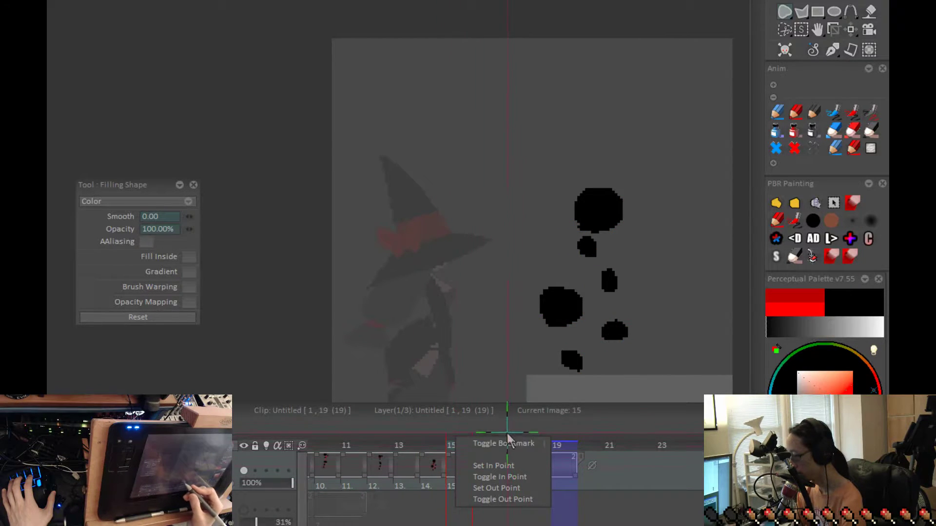
pyautogui.click(487, 444)
pyautogui.moveTo(553, 413); pyautogui.dragTo(570, 349)
pyautogui.press('Tab')
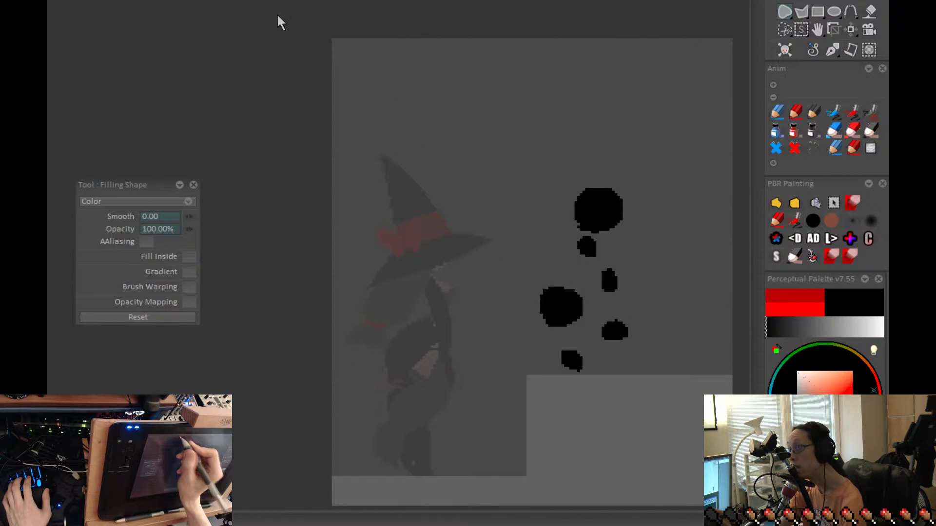
# Play the clip and scrub the timeline to review the poses between the bookmarked frames, ending at frame 1
pyautogui.press('Return')
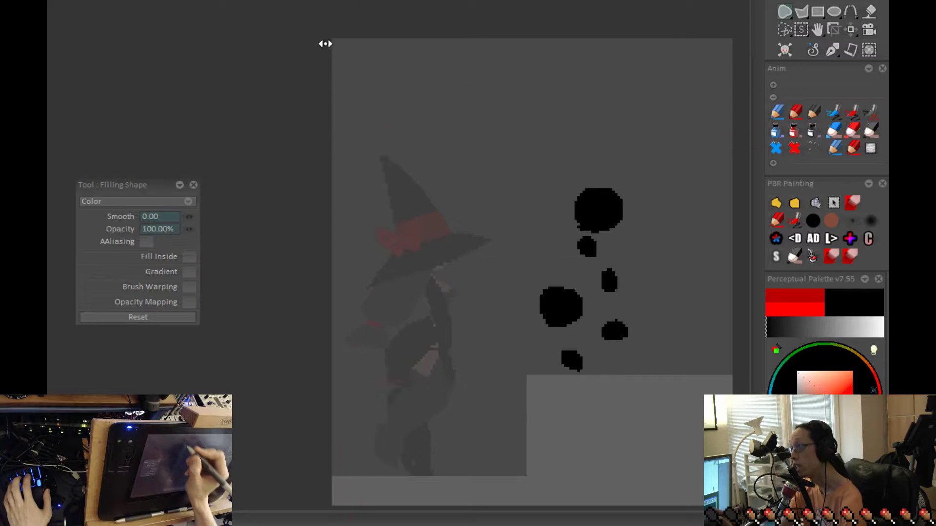
pyautogui.press('Tab')
pyautogui.moveTo(655, 330); pyautogui.dragTo(680, 298)
pyautogui.moveTo(482, 458); pyautogui.dragTo(688, 428)
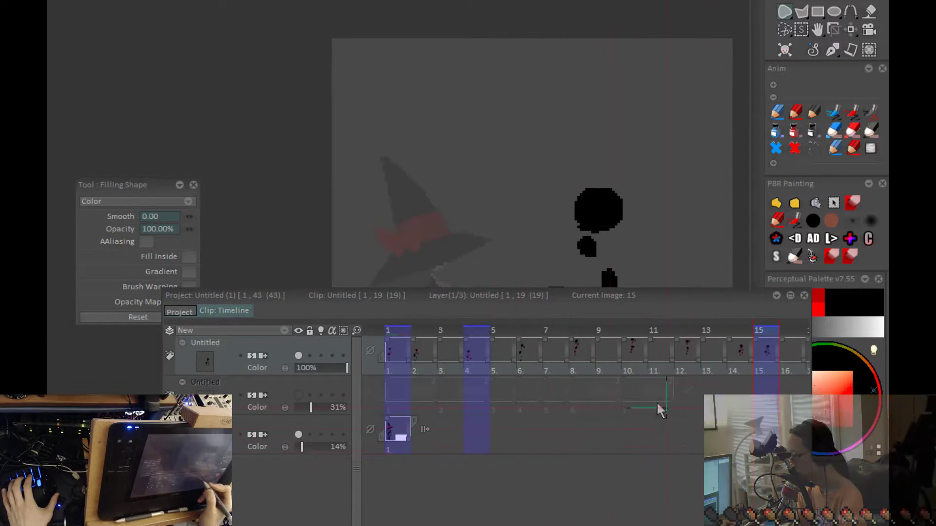
pyautogui.click(470, 335)
pyautogui.moveTo(470, 337); pyautogui.dragTo(747, 378)
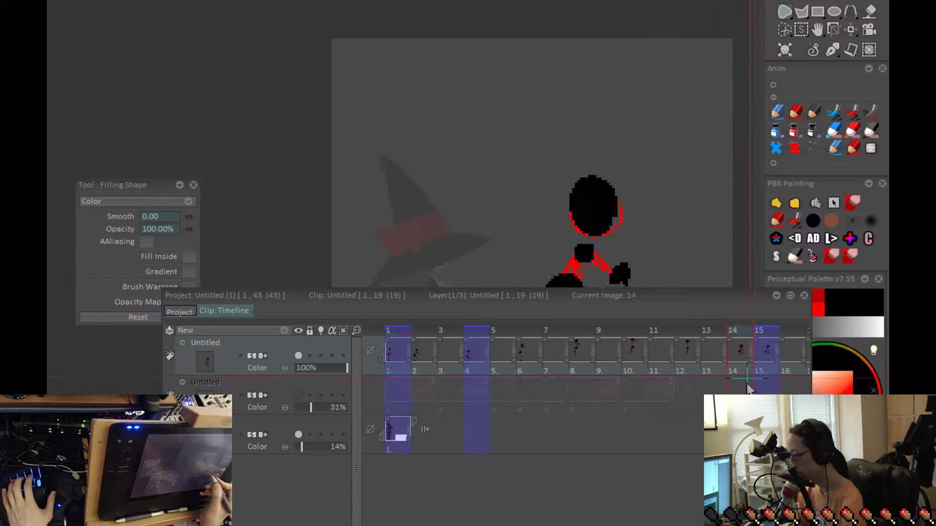
pyautogui.moveTo(737, 301); pyautogui.dragTo(427, 291)
pyautogui.moveTo(443, 451); pyautogui.dragTo(239, 452)
pyautogui.moveTo(243, 325); pyautogui.dragTo(54, 344)
pyautogui.moveTo(222, 291); pyautogui.dragTo(597, 242)
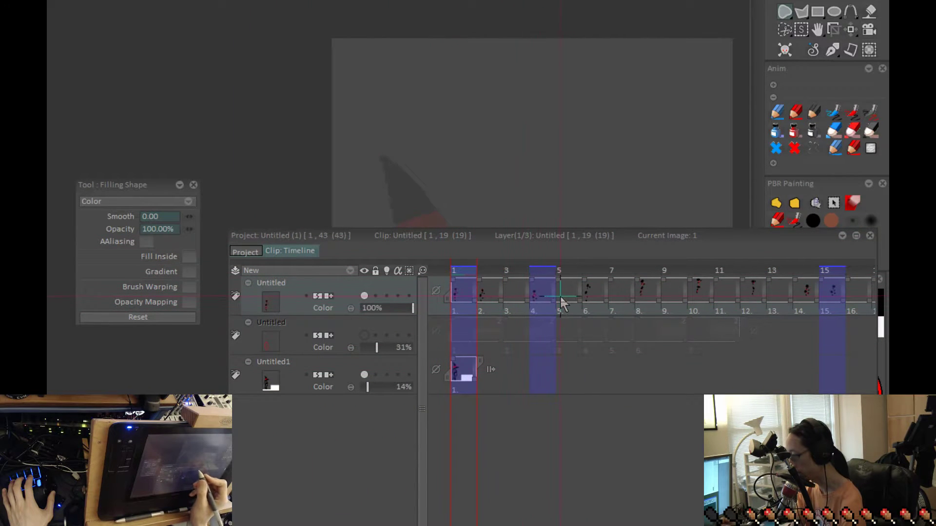
pyautogui.moveTo(618, 237); pyautogui.dragTo(612, 240)
pyautogui.press('t')
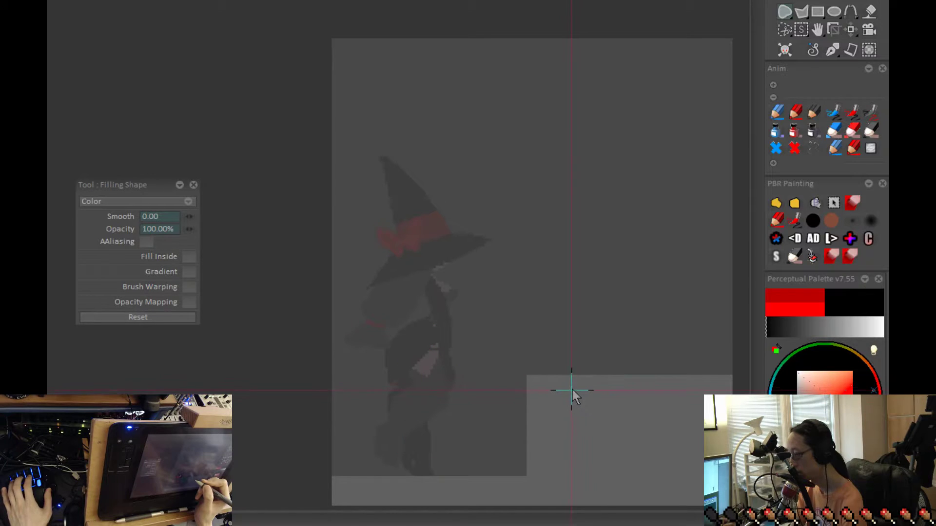
# Duplicate the top animation layer
pyautogui.scroll(3, 424, 368)
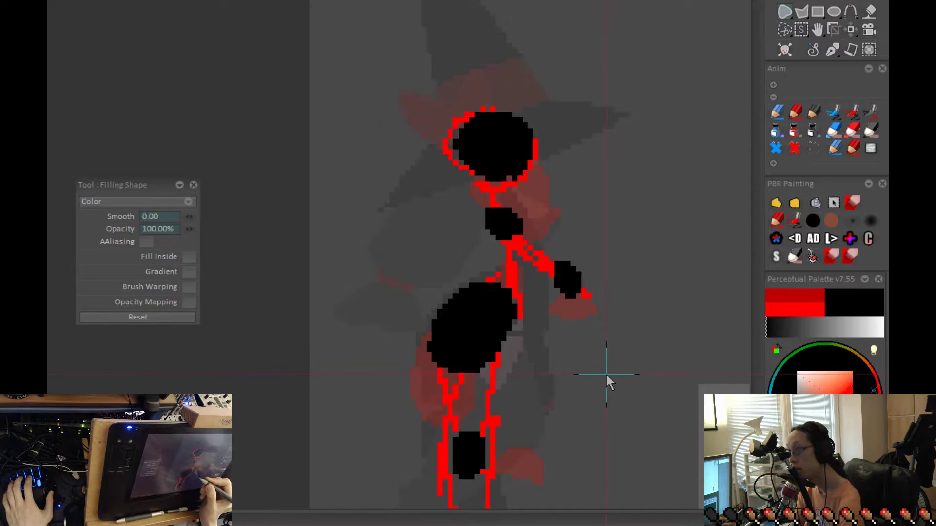
pyautogui.press('F10')
pyautogui.moveTo(596, 224); pyautogui.dragTo(616, 224)
pyautogui.rightClick(176, 289)
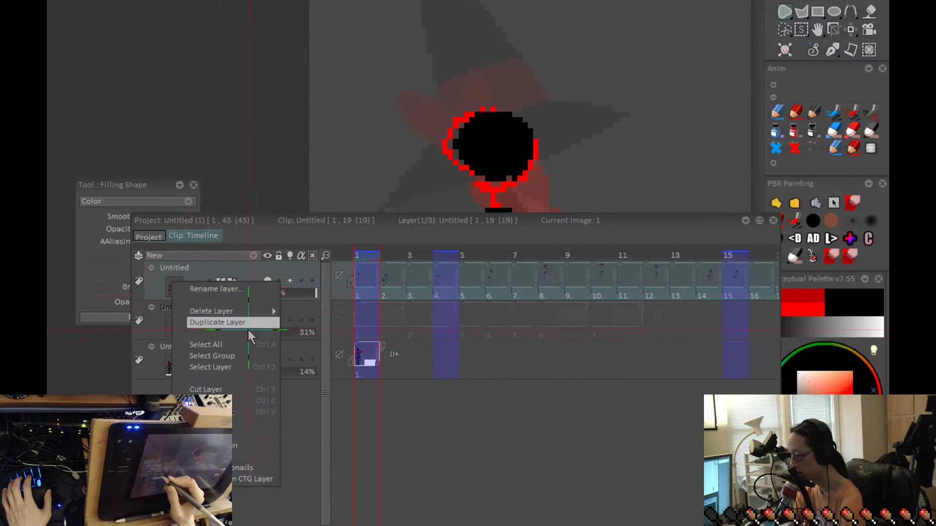
pyautogui.rightClick(176, 287)
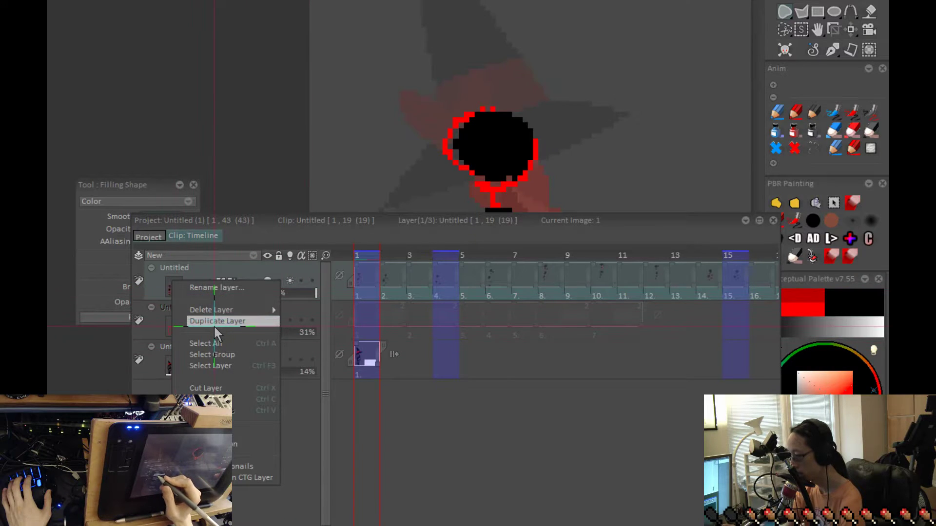
pyautogui.click(214, 322)
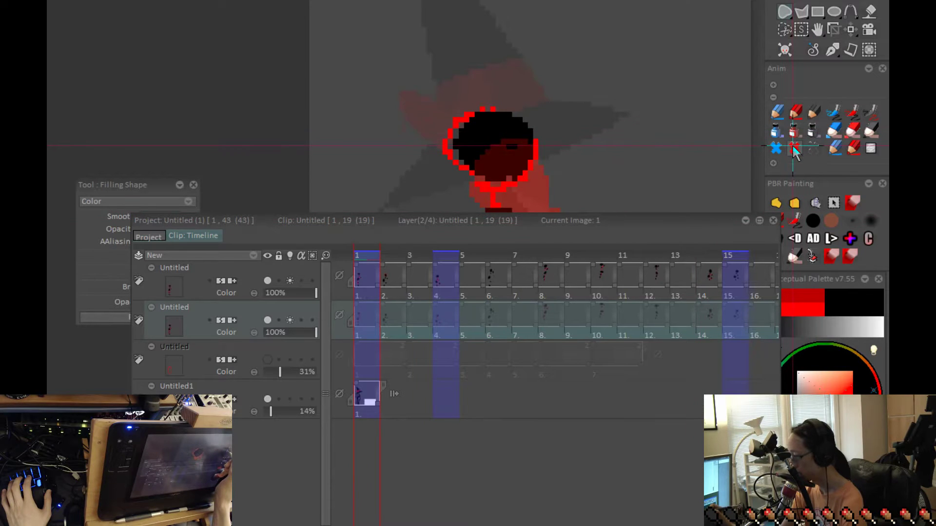
# Split the colours by removing the black from the lower copy and the red lines from the top layer
pyautogui.click(813, 146)
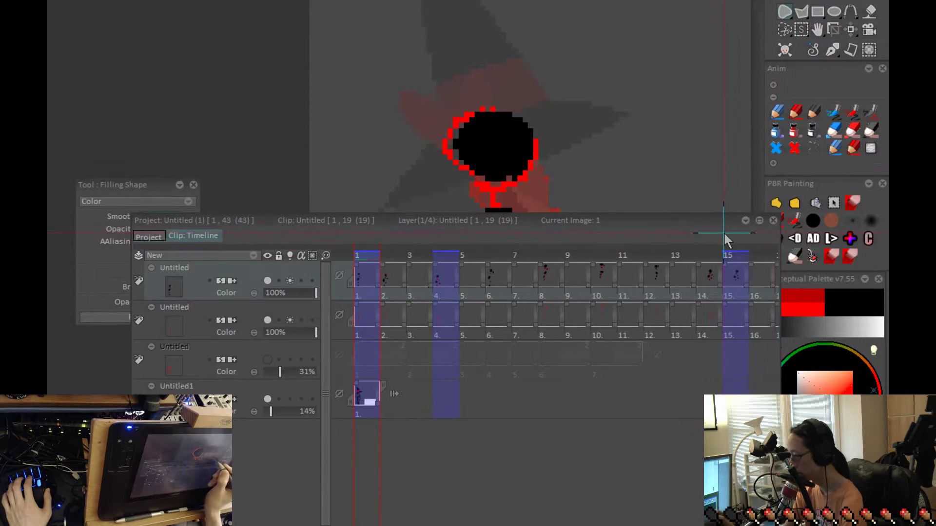
pyautogui.click(374, 293)
pyautogui.click(793, 152)
pyautogui.press('Tab')
pyautogui.press('Tab')
pyautogui.moveTo(529, 225); pyautogui.dragTo(587, 249)
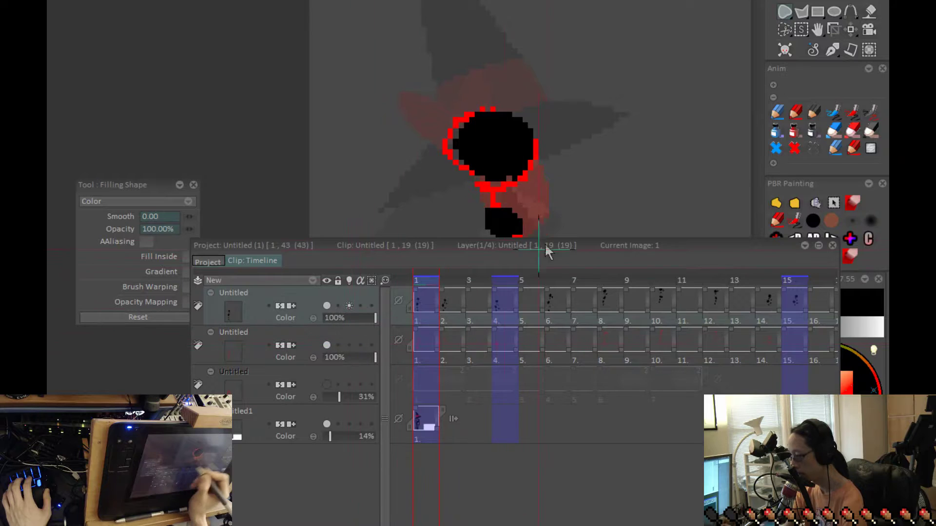
pyautogui.press('Tab')
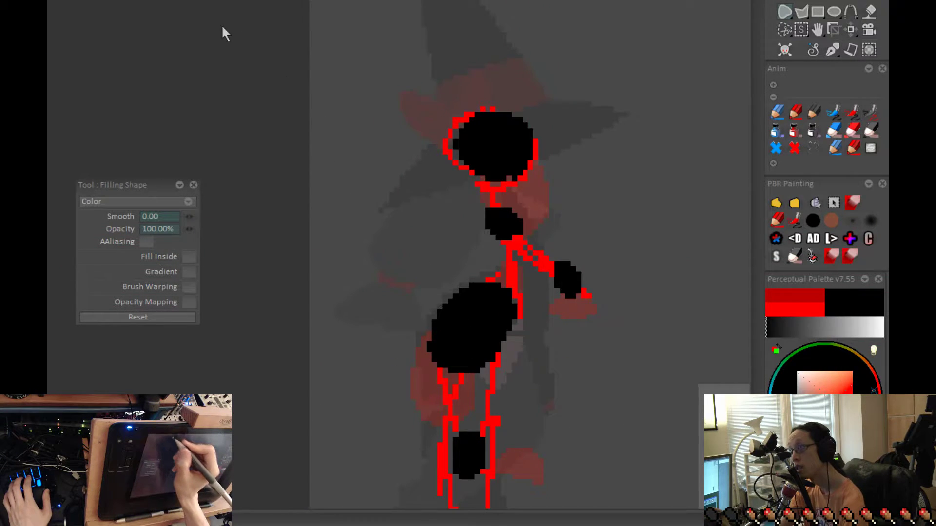
# Draw a filled black head on frame 3, midway between the head ghosts of the frames before and after it
pyautogui.press('Right')
pyautogui.press('Left')
pyautogui.press('Right')
pyautogui.press('Left')
pyautogui.press('Right')
pyautogui.press('Left')
pyautogui.press('Right')
pyautogui.press('Right')
pyautogui.press('Left')
pyautogui.press('Left')
pyautogui.press('Right')
pyautogui.press('Right')
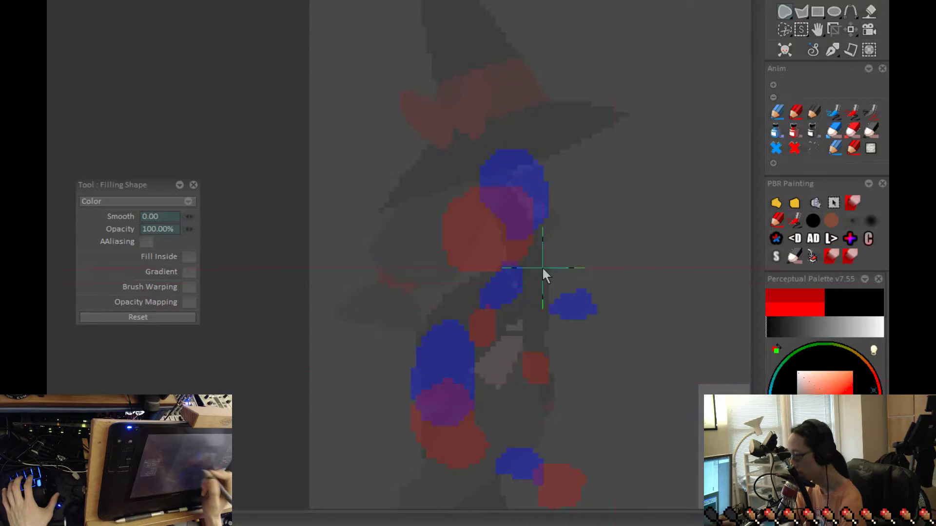
pyautogui.scroll(1, 542, 267)
pyautogui.moveTo(493, 204)
pyautogui.mouseDown()
pyautogui.moveTo(468, 258)
pyautogui.moveTo(522, 288)
pyautogui.moveTo(554, 243)
pyautogui.moveTo(505, 201)
pyautogui.mouseUp()
# Refine the outline of the black head on frame 3 while comparing it with the adjacent frames
pyautogui.press('Left')
pyautogui.press('Right')
pyautogui.press('Left')
pyautogui.press('Right')
pyautogui.press('Left')
pyautogui.press('Right')
pyautogui.press('Left')
pyautogui.moveTo(551, 247)
pyautogui.mouseDown()
pyautogui.moveTo(561, 200)
pyautogui.moveTo(532, 169)
pyautogui.moveTo(486, 185)
pyautogui.moveTo(500, 244)
pyautogui.moveTo(538, 267)
pyautogui.moveTo(571, 233)
pyautogui.moveTo(536, 287)
pyautogui.moveTo(493, 266)
pyautogui.mouseUp()
pyautogui.press('Right')
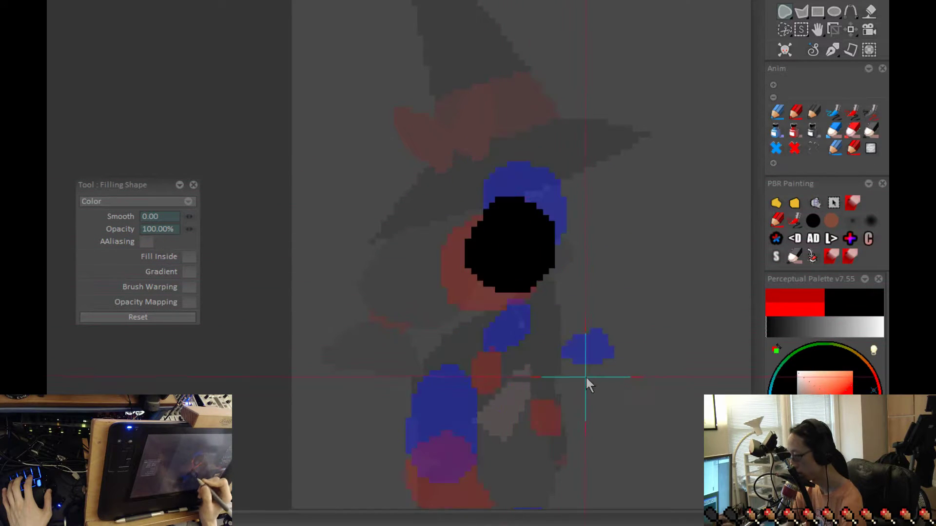
pyautogui.press('Left')
pyautogui.press('Right')
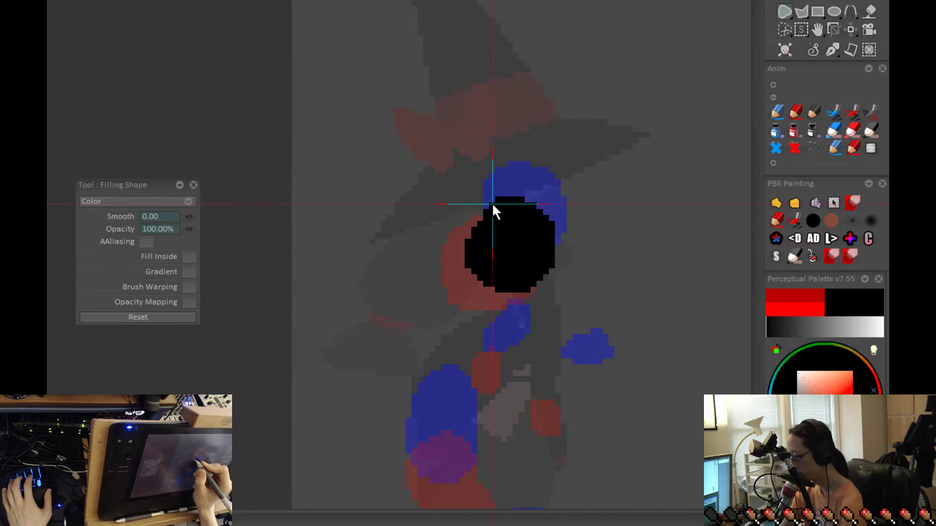
pyautogui.moveTo(468, 270); pyautogui.dragTo(515, 292)
# Draw a slanted filled black oval on the empty frame 5, between the large blue and red ghost shapes
pyautogui.moveTo(569, 344); pyautogui.dragTo(583, 312)
pyautogui.press('Left')
pyautogui.press('Left')
pyautogui.press('Right')
pyautogui.press('Right')
pyautogui.moveTo(560, 350); pyautogui.dragTo(580, 304)
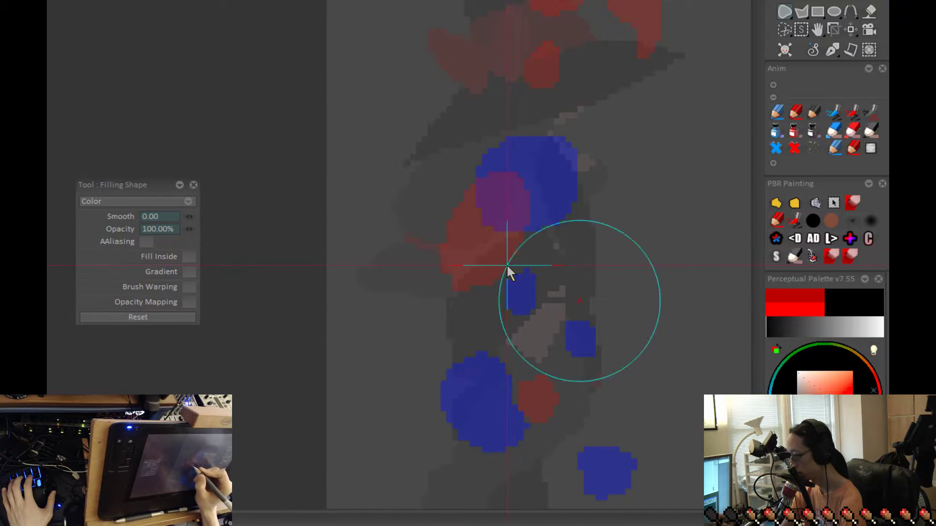
pyautogui.moveTo(555, 172)
pyautogui.mouseDown()
pyautogui.moveTo(459, 224)
pyautogui.moveTo(549, 228)
pyautogui.mouseUp()
# Compare the new oval with the neighbouring frames and touch up the black pelvis shape on frame 6
pyautogui.press('Right')
pyautogui.press('Right')
pyautogui.press('Left')
pyautogui.press('Left')
pyautogui.press('Left')
pyautogui.press('Right')
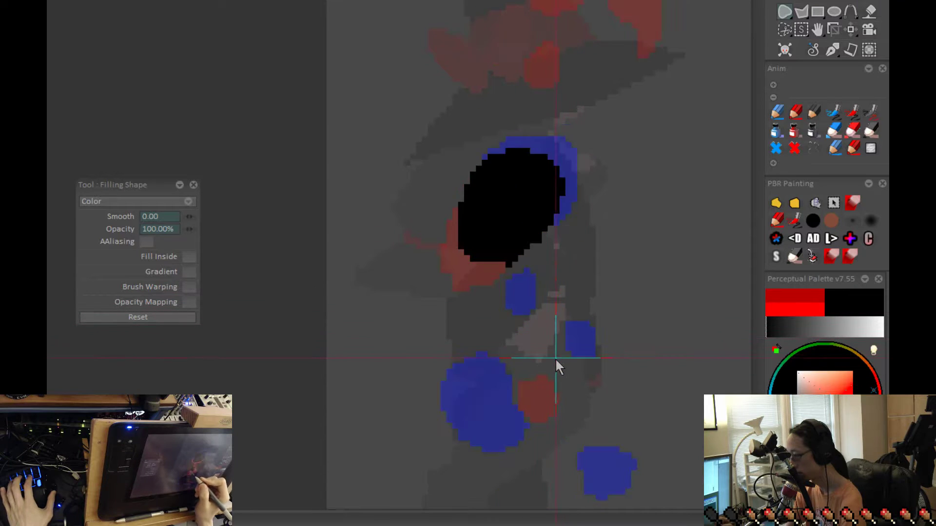
pyautogui.press('Right')
pyautogui.moveTo(515, 238)
pyautogui.mouseDown()
pyautogui.moveTo(440, 290)
pyautogui.moveTo(455, 222)
pyautogui.mouseUp()
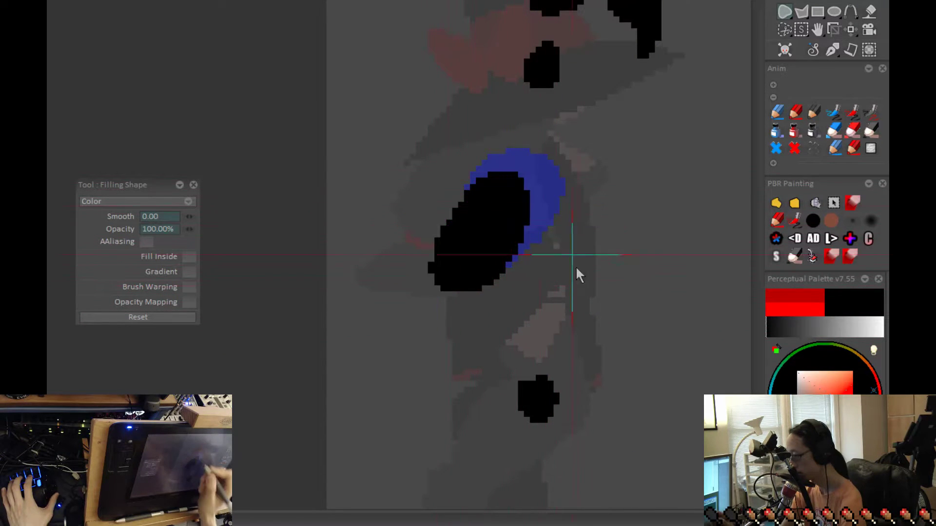
# Flip back and forth through the jump frames with the whole figure in view to check how the shapes move
pyautogui.scroll(-1, 574, 258)
pyautogui.press('Right')
pyautogui.press('Left')
pyautogui.press('Left')
pyautogui.scroll(-1, 574, 340)
pyautogui.press('Right')
pyautogui.press('Left')
pyautogui.press('Left')
pyautogui.press('Left')
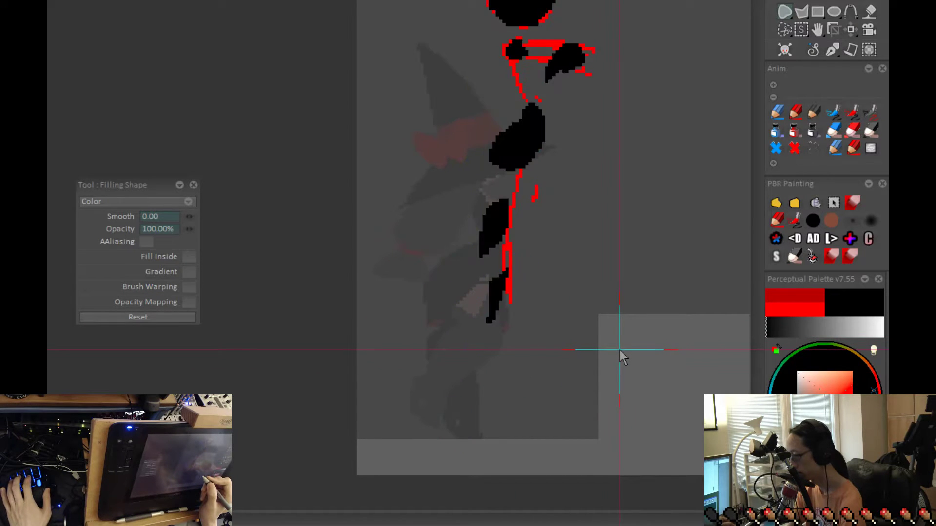
pyautogui.press('Right')
pyautogui.press('Right')
pyautogui.press('Right')
pyautogui.press('Left')
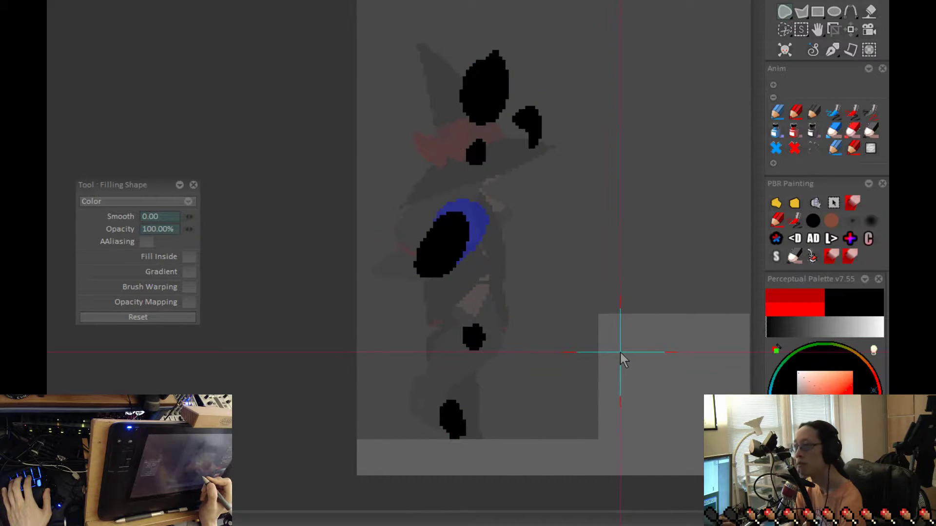
# Step through the jump frames up to the landing and examine how the head and body shapes travel between poses
pyautogui.press('Left')
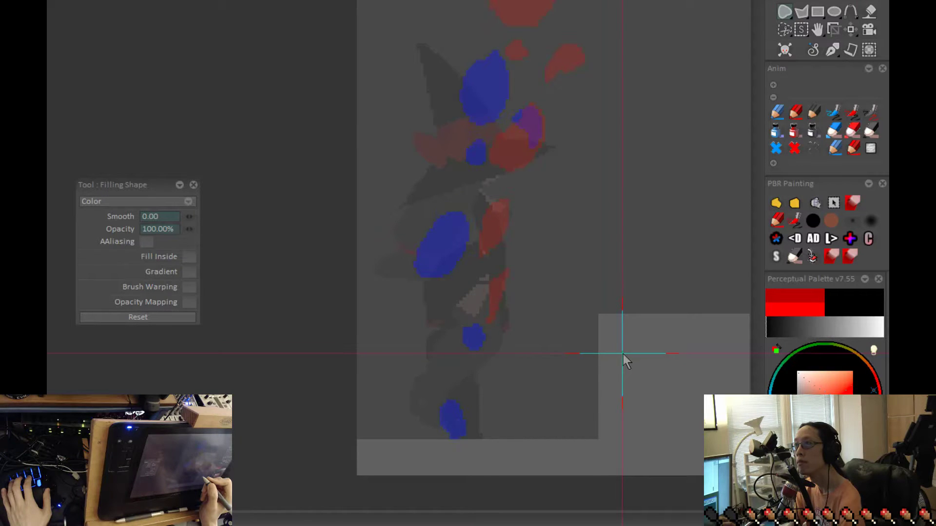
pyautogui.press('Right')
pyautogui.press('Right')
pyautogui.press('Right')
pyautogui.press('Right')
pyautogui.press('Left')
pyautogui.press('Left')
pyautogui.press('Left')
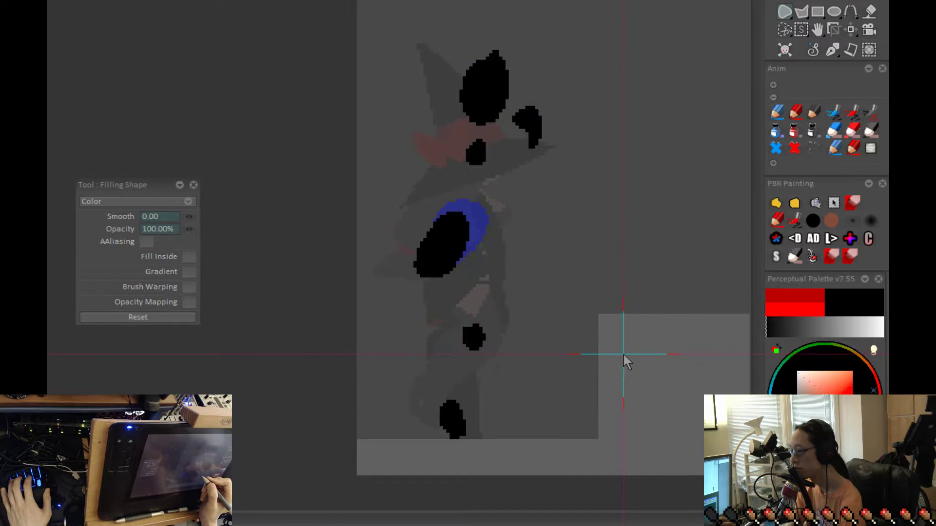
pyautogui.scroll(-1, 616, 356)
pyautogui.press('Right')
pyautogui.press('Right')
pyautogui.press('Right')
pyautogui.press('Right')
pyautogui.press('Right')
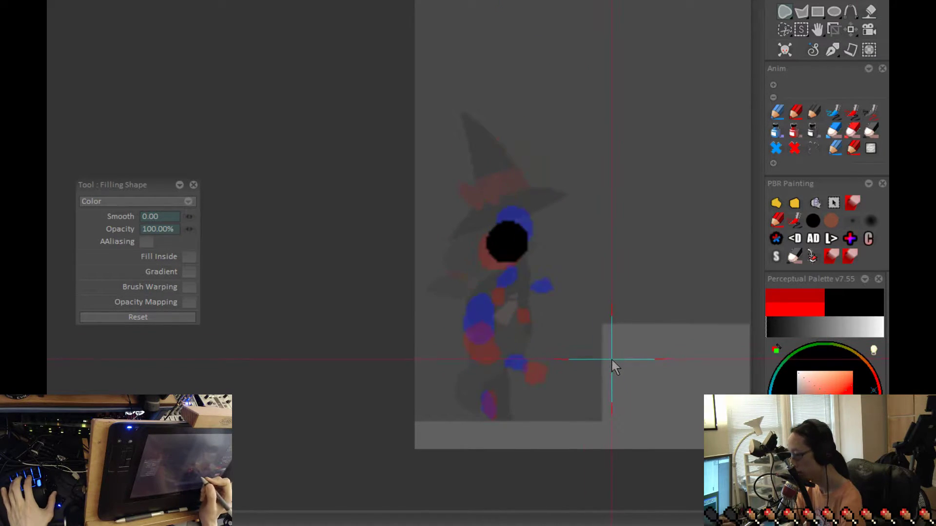
pyautogui.press('Right')
pyautogui.press('Left')
pyautogui.press('Left')
pyautogui.press('Left')
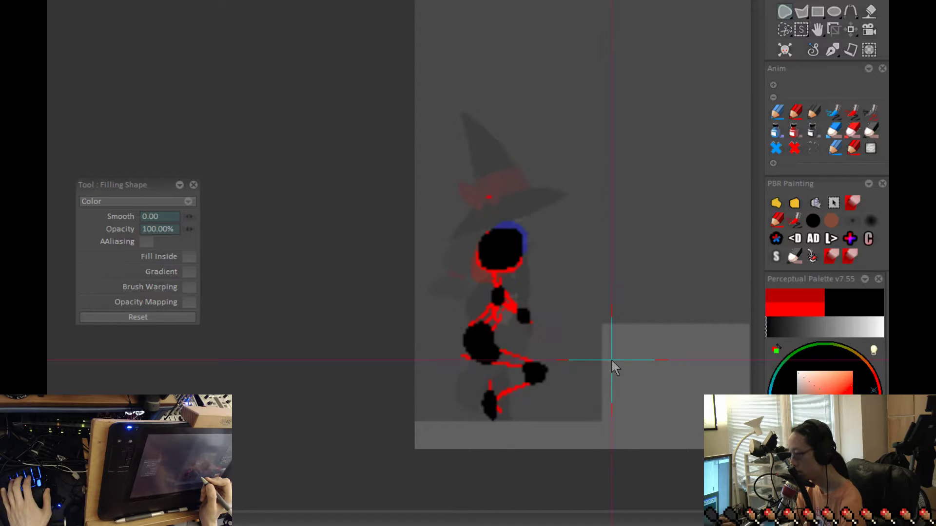
# Compare the slanted black oval on the in-between after the first crouch with its neighbouring frames and undo it
pyautogui.press('Left')
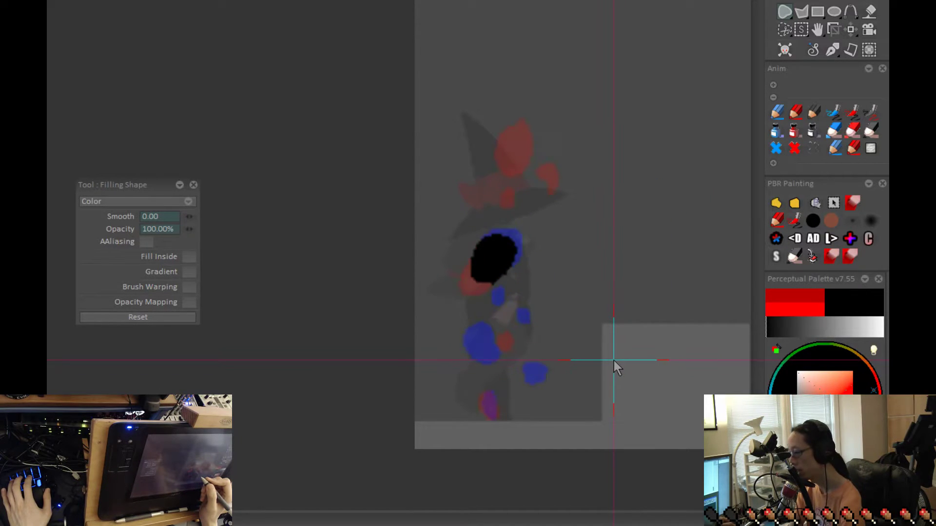
pyautogui.press('Right')
pyautogui.press('Left')
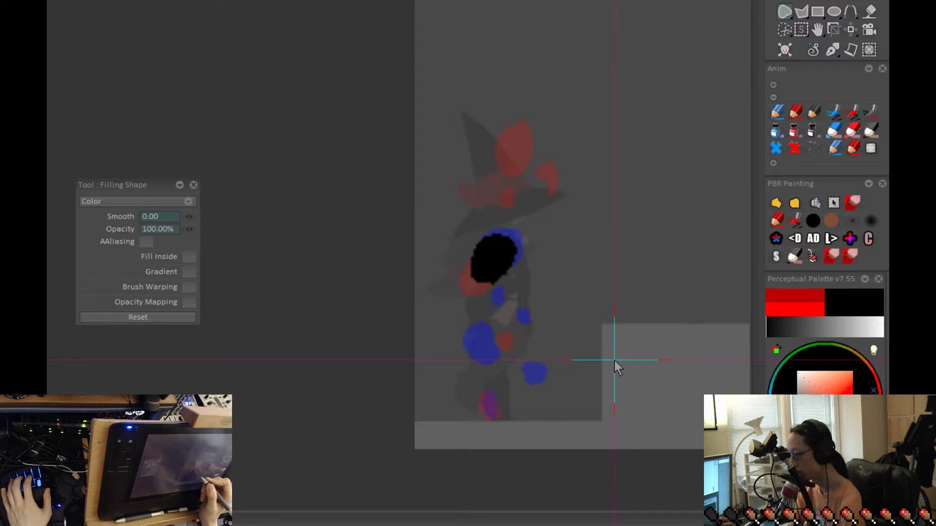
pyautogui.press('Right')
pyautogui.press('Left')
pyautogui.press('Left')
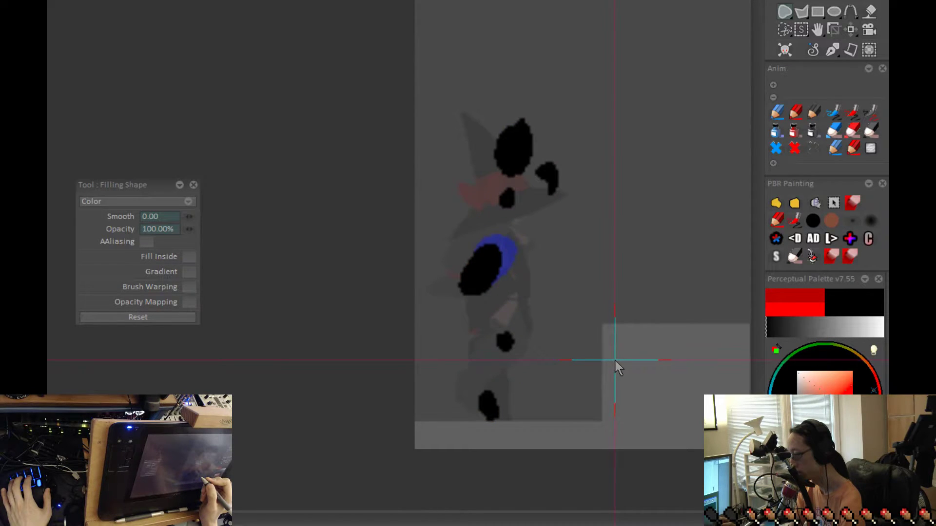
pyautogui.press('Right')
pyautogui.press('Right')
pyautogui.press('Left')
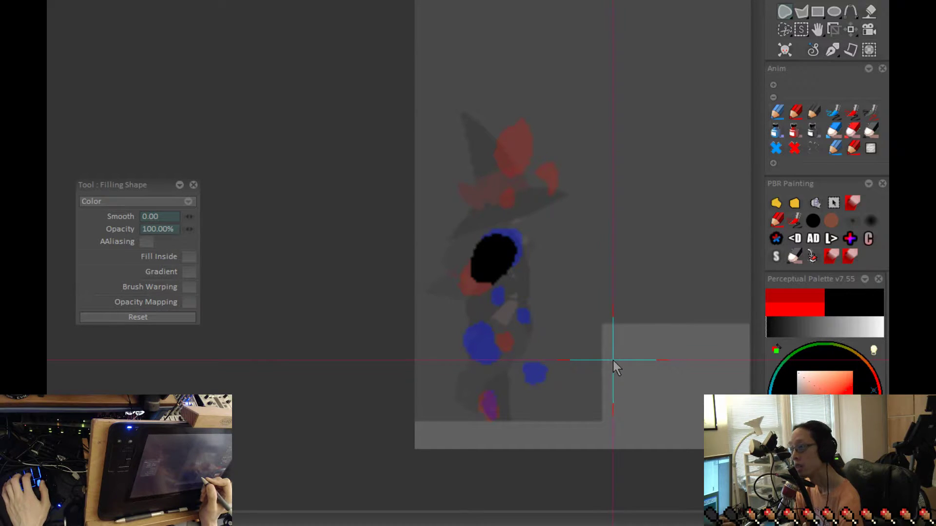
pyautogui.hotkey('ctrl', 'z')
# Flip between the crouch, the cleared in-between and the stretched takeoff pose to compare their head positions
pyautogui.press('Right')
pyautogui.press('Right')
pyautogui.press('Left')
pyautogui.press('Left')
pyautogui.press('Right')
pyautogui.press('Right')
pyautogui.press('Left')
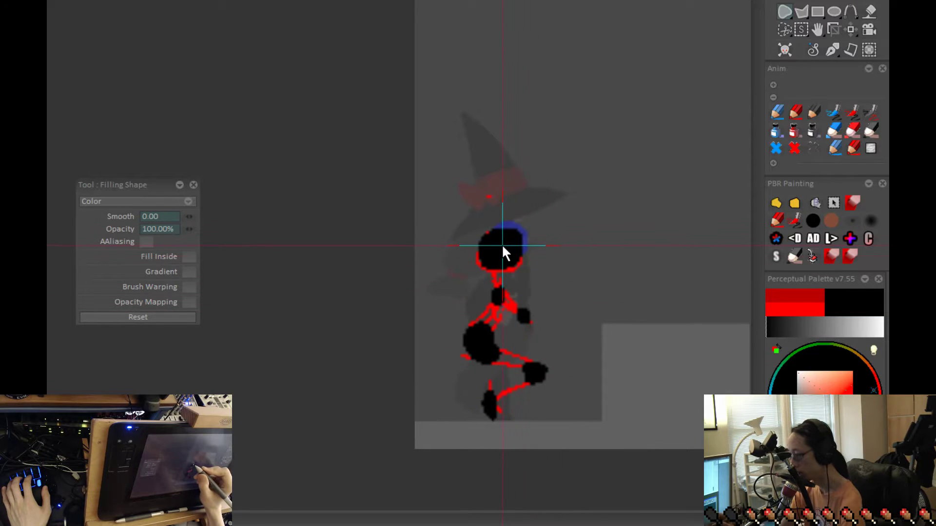
pyautogui.press('Left')
pyautogui.press('Left')
pyautogui.press('Right')
pyautogui.press('Right')
pyautogui.press('Left')
pyautogui.press('Left')
pyautogui.press('Right')
pyautogui.press('Right')
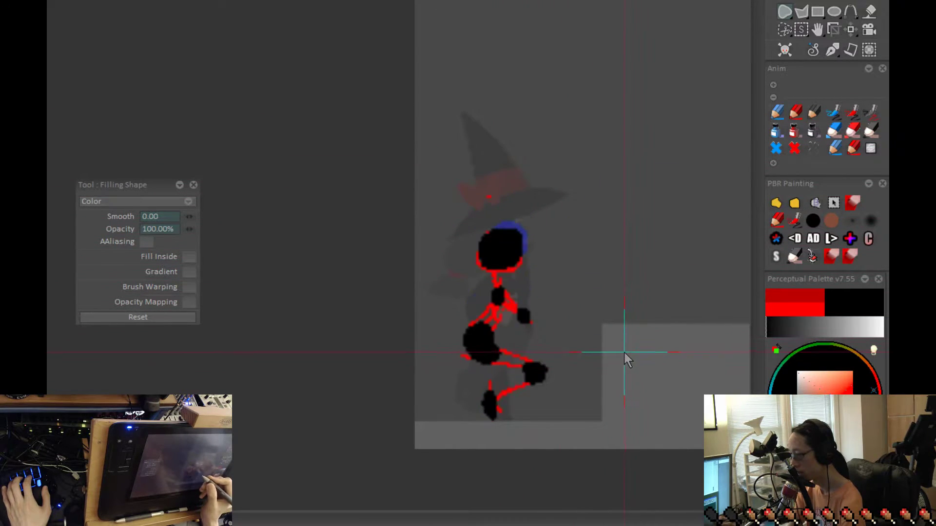
pyautogui.press('Left')
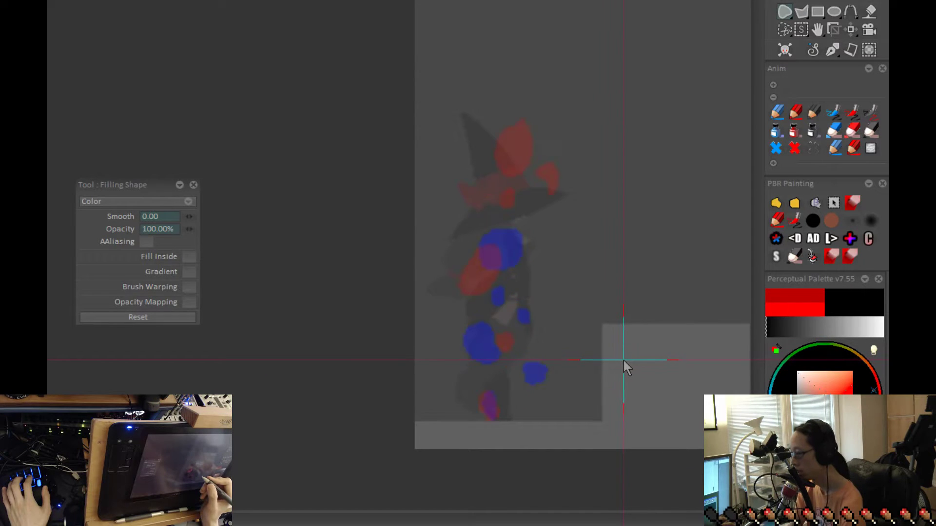
# Draw a filled black head oval on the cleared in-between, midway between the crouched and stretched head ghosts
pyautogui.press('Left')
pyautogui.press('Right')
pyautogui.press('Right')
pyautogui.press('Left')
pyautogui.press('Right')
pyautogui.press('Left')
pyautogui.moveTo(490, 167)
pyautogui.mouseDown()
pyautogui.moveTo(497, 219)
pyautogui.moveTo(524, 182)
pyautogui.mouseUp()
pyautogui.moveTo(507, 245)
pyautogui.mouseDown()
pyautogui.moveTo(518, 222)
pyautogui.moveTo(493, 200)
pyautogui.mouseUp()
# Flip through the surrounding frames to check the new head against the crouch and takeoff poses
pyautogui.press('Right')
pyautogui.press('Left')
pyautogui.press('Left')
pyautogui.press('Left')
pyautogui.press('Right')
pyautogui.press('Right')
pyautogui.press('Left')
pyautogui.press('Left')
pyautogui.press('Left')
pyautogui.press('Right')
pyautogui.press('Right')
pyautogui.press('Right')
# Draw a filled black head on the empty in-between following the takeoff stretch, between its blue and red head ghosts, and compare the neighbouring frames
pyautogui.moveTo(608, 350); pyautogui.dragTo(588, 422)
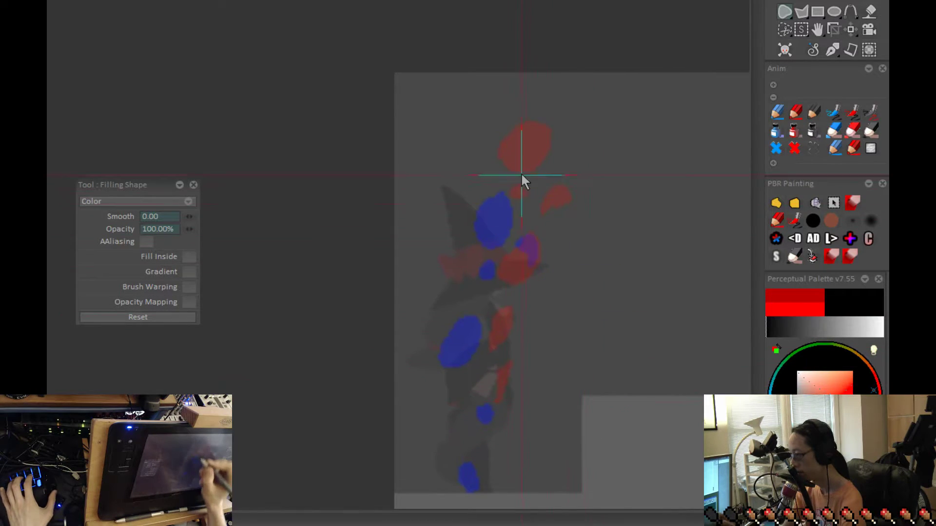
pyautogui.moveTo(487, 178); pyautogui.dragTo(499, 161)
pyautogui.moveTo(610, 241); pyautogui.dragTo(601, 276)
pyautogui.press('Left')
pyautogui.press('Left')
pyautogui.press('Right')
pyautogui.press('Right')
pyautogui.press('Right')
pyautogui.press('Right')
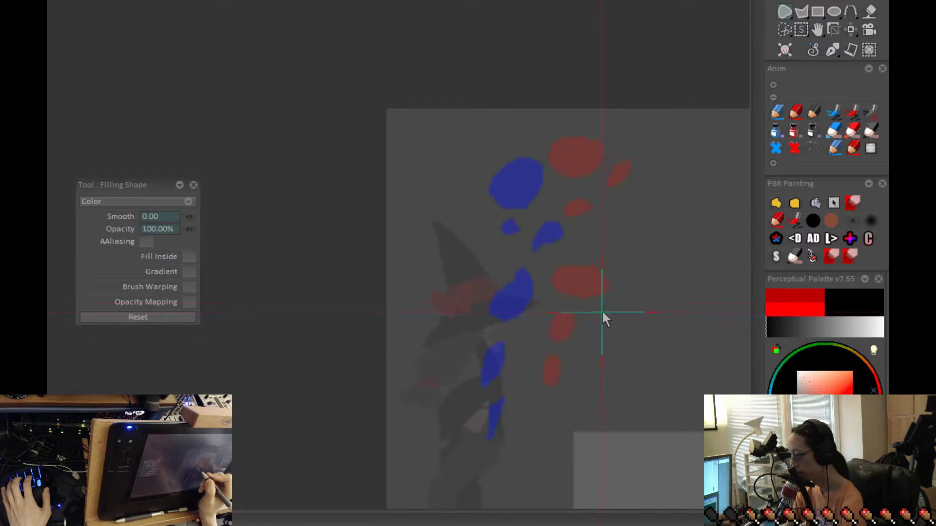
# Draw and touch up a filled black head on the in-between leading to the jump's peak, checking it against adjacent frames
pyautogui.moveTo(566, 175)
pyautogui.mouseDown()
pyautogui.moveTo(524, 161)
pyautogui.moveTo(528, 192)
pyautogui.mouseUp()
pyautogui.moveTo(629, 231); pyautogui.dragTo(548, 256)
pyautogui.moveTo(448, 208); pyautogui.dragTo(456, 211)
pyautogui.moveTo(539, 252); pyautogui.dragTo(506, 254)
pyautogui.press('Left')
pyautogui.press('Left')
pyautogui.press('Right')
pyautogui.press('Right')
pyautogui.press('Right')
pyautogui.press('Right')
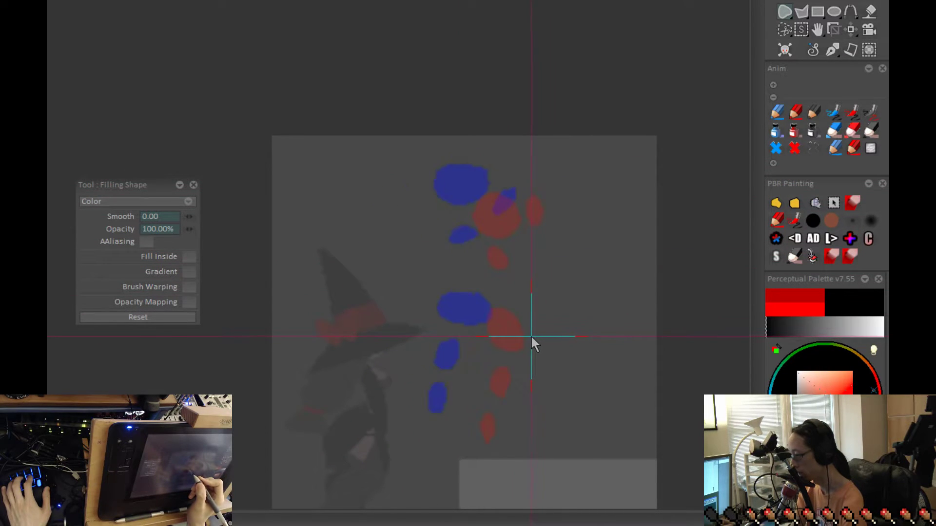
# Draw a filled black head on the in-between just after the jump's peak and compare it with the next frame
pyautogui.moveTo(504, 197)
pyautogui.mouseDown()
pyautogui.moveTo(464, 206)
pyautogui.moveTo(484, 232)
pyautogui.moveTo(502, 209)
pyautogui.mouseUp()
pyautogui.press('Right')
pyautogui.press('Left')
pyautogui.press('Right')
# Draw a filled black head oval on the empty in-between before landing, midway between the upper blue and lower red head ghosts
pyautogui.press('Right')
pyautogui.moveTo(541, 280)
pyautogui.mouseDown()
pyautogui.moveTo(530, 242)
pyautogui.moveTo(496, 240)
pyautogui.moveTo(499, 284)
pyautogui.moveTo(553, 231)
pyautogui.mouseUp()
pyautogui.hotkey('ctrl', 'z')
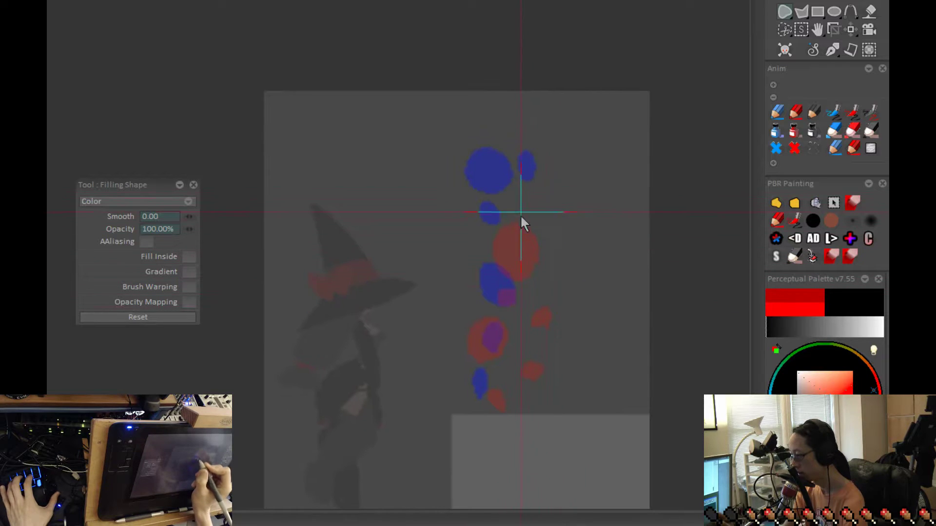
pyautogui.moveTo(497, 246); pyautogui.dragTo(499, 247)
pyautogui.press('Left')
pyautogui.press('Right')
pyautogui.press('Right')
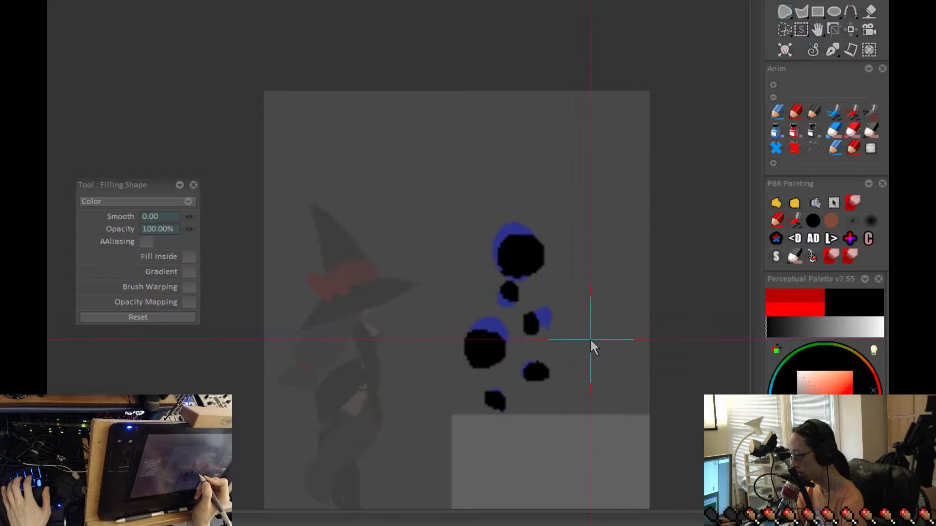
# Flip back and forth through the landing frames to examine how the head drops into the crouch
pyautogui.press('Left')
pyautogui.press('Left')
pyautogui.press('Right')
pyautogui.press('Right')
pyautogui.press('Right')
pyautogui.press('Left')
pyautogui.press('Right')
pyautogui.press('Right')
pyautogui.press('Left')
pyautogui.press('Left')
pyautogui.press('Right')
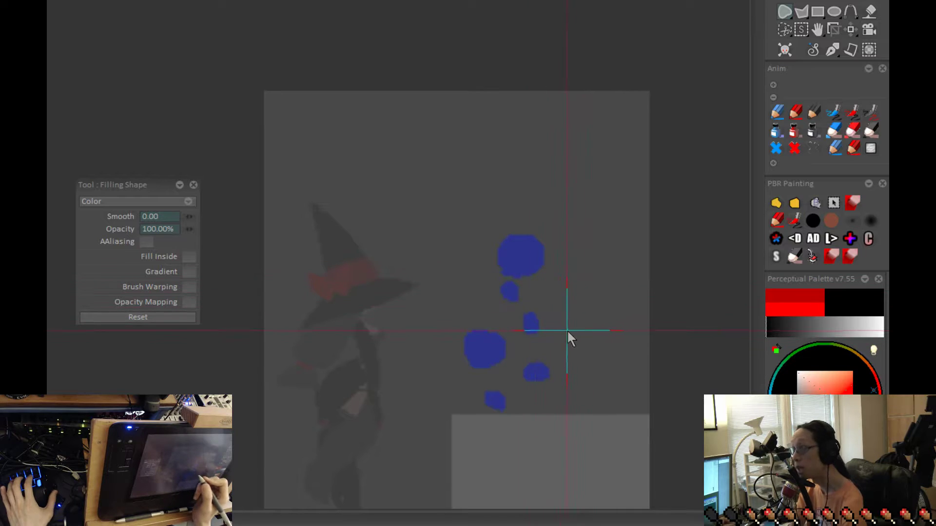
pyautogui.press('Left')
pyautogui.press('Left')
pyautogui.press('Right')
pyautogui.press('Left')
pyautogui.press('Right')
pyautogui.press('Left')
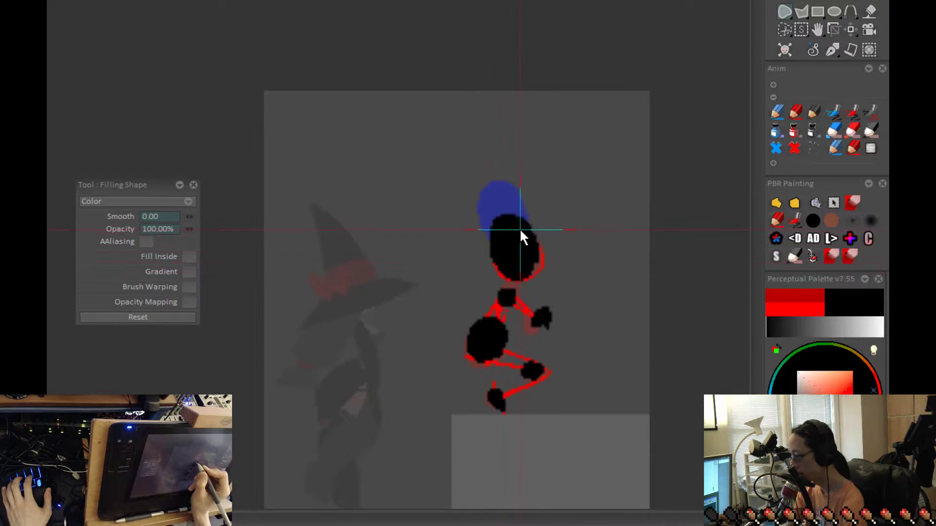
# Draw a filled black head on the first empty frame after the landing crouch, slightly above the blue head ghost
pyautogui.press('Right')
pyautogui.press('Left')
pyautogui.press('Left')
pyautogui.press('Right')
pyautogui.press('Right')
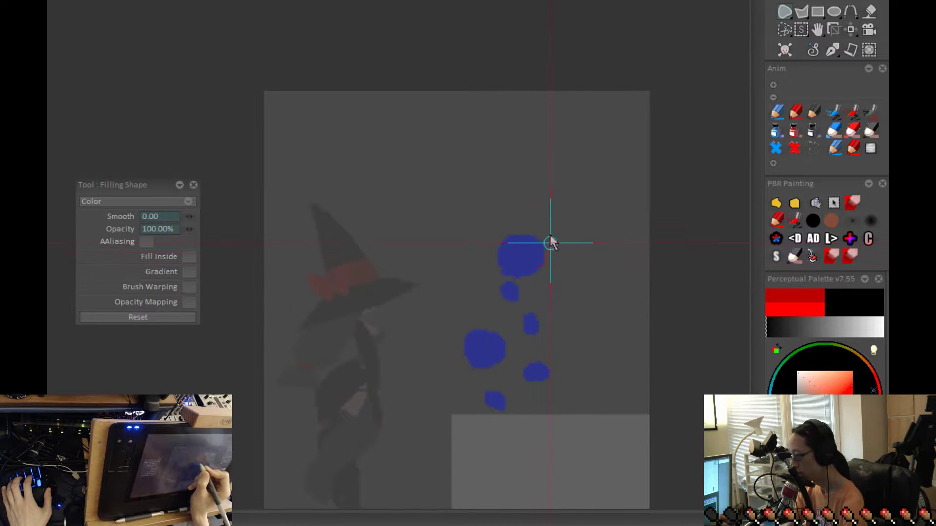
pyautogui.press('Right')
pyautogui.press('Right')
pyautogui.press('Left')
pyautogui.press('Right')
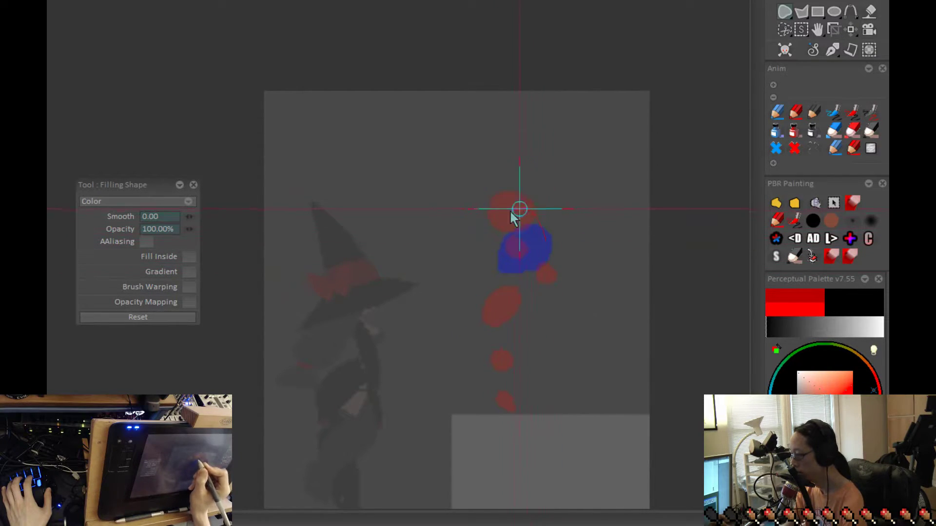
# Draw a round filled black head on the following empty frame, between the lower blue and upper red head ghosts, and compare adjacent frames
pyautogui.moveTo(520, 256); pyautogui.dragTo(545, 243)
pyautogui.press('Right')
pyautogui.press('Right')
pyautogui.press('Left')
pyautogui.press('Left')
pyautogui.press('Left')
pyautogui.press('Right')
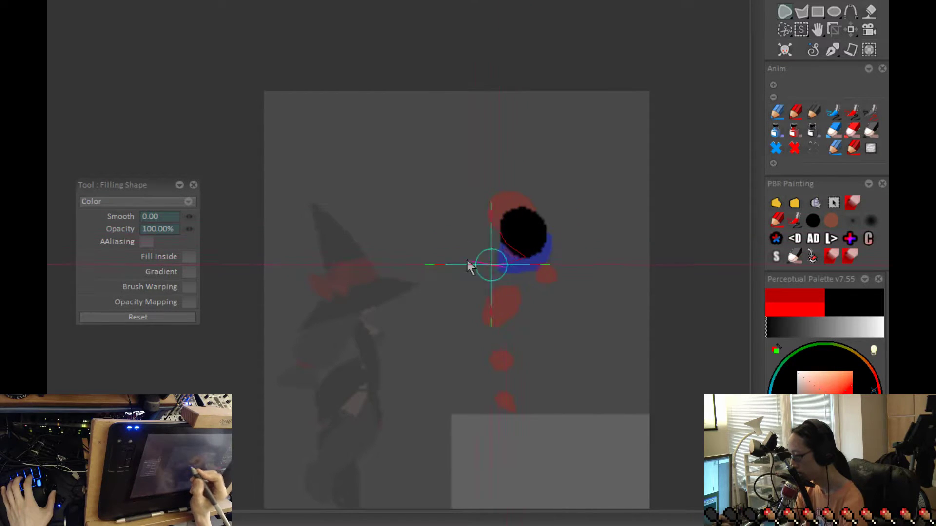
# Flip through the landing and recovery frames to check the spacing of the two new heads
pyautogui.press('Left')
pyautogui.press('Right')
pyautogui.press('Right')
pyautogui.press('Right')
pyautogui.press('Left')
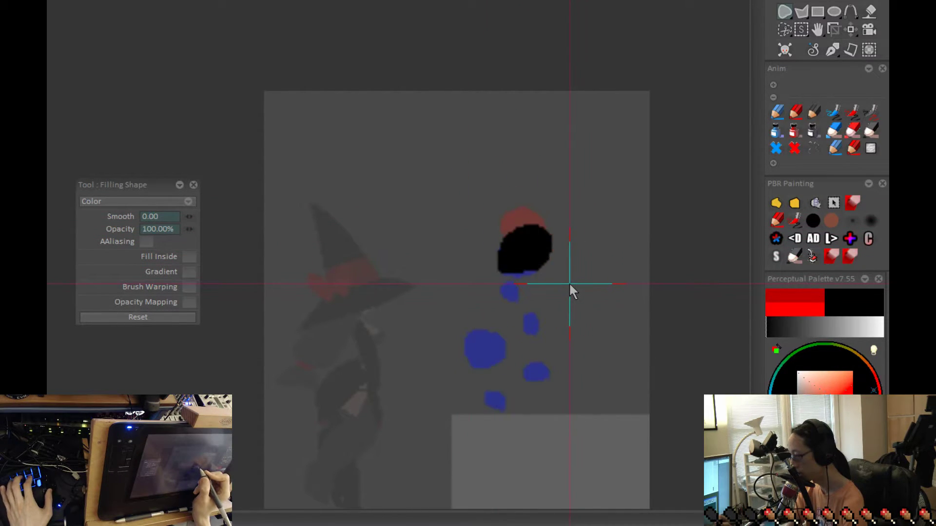
pyautogui.press('Left')
pyautogui.press('Left')
pyautogui.press('Left')
pyautogui.press('Right')
pyautogui.press('Right')
pyautogui.press('Right')
pyautogui.press('Right')
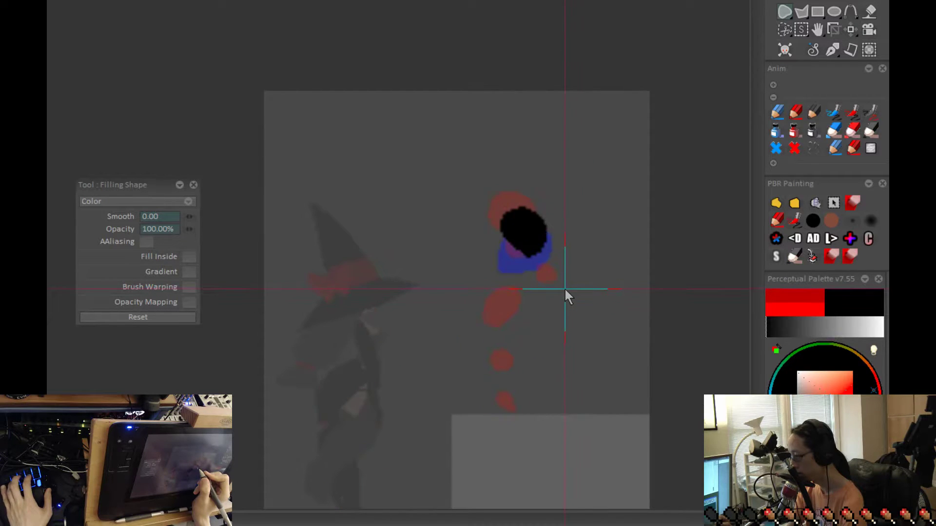
pyautogui.press('Right')
pyautogui.press('Right')
pyautogui.press('Left')
pyautogui.press('Left')
# Nudge the black head on the second recovery frame slightly to the right and compare it with the adjacent frames
pyautogui.press('p')
pyautogui.moveTo(564, 293); pyautogui.dragTo(567, 292)
pyautogui.press('b')
pyautogui.press('Right')
pyautogui.press('Right')
pyautogui.press('Left')
pyautogui.press('Left')
pyautogui.press('Left')
pyautogui.press('Right')
pyautogui.press('Right')
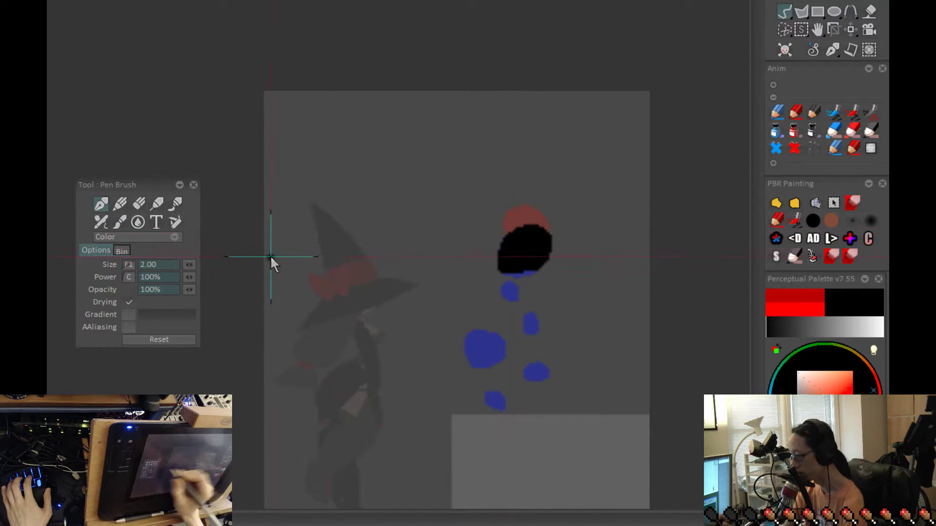
# Trim the lower-left outline of the black head on the first recovery frame with the filled shape tool and recheck the motion
pyautogui.click(776, 203)
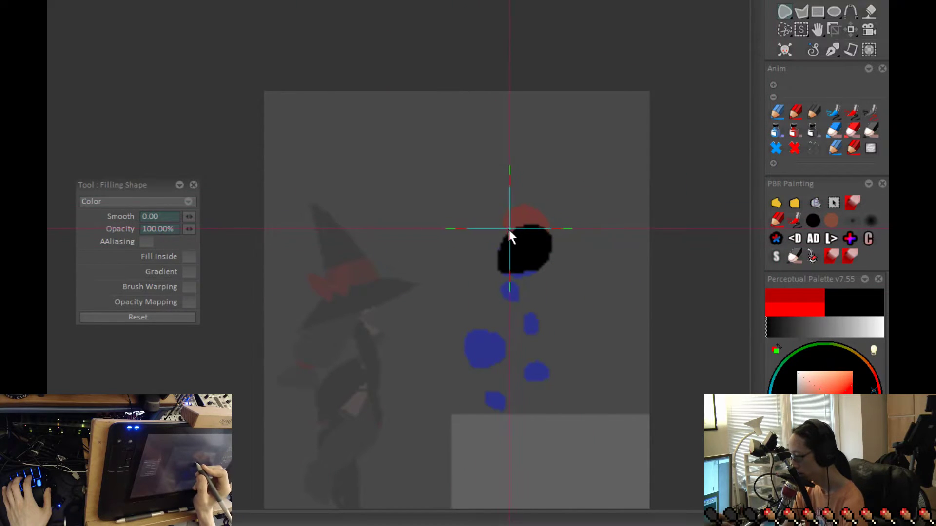
pyautogui.press('Right')
pyautogui.press('Right')
pyautogui.press('Right')
pyautogui.press('Right')
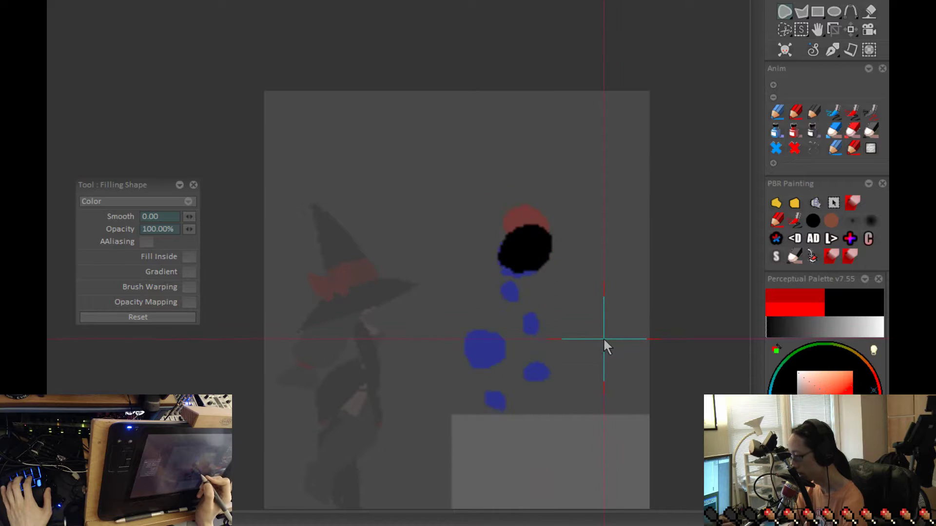
# Flip back and forth through the recovery, takeoff and landing frames to review the motion of the in-between heads
pyautogui.press('Left')
pyautogui.press('Left')
pyautogui.press('Right')
pyautogui.press('Right')
pyautogui.press('Right')
pyautogui.press('Left')
pyautogui.press('Left')
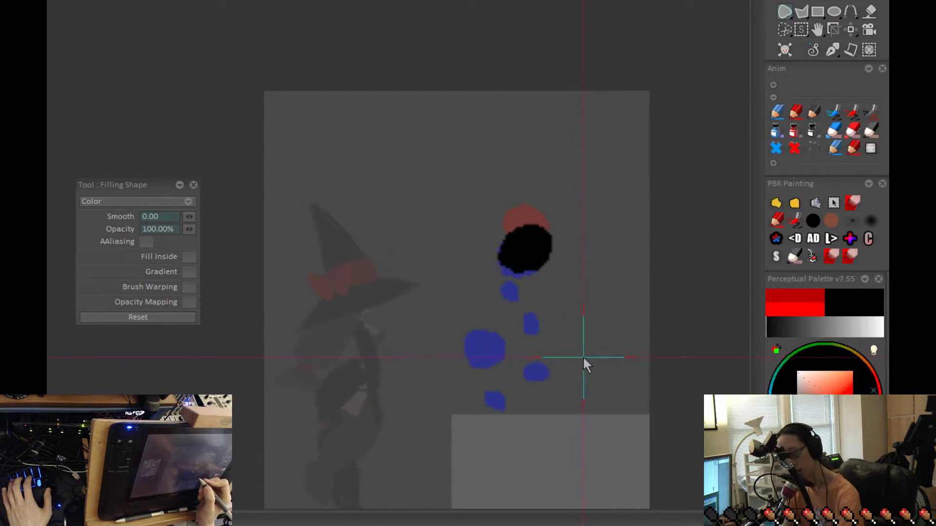
pyautogui.press('Right')
pyautogui.press('Left')
pyautogui.press('Left')
pyautogui.press('Left')
pyautogui.press('Left')
pyautogui.press('Left')
pyautogui.press('Left')
pyautogui.press('Right')
pyautogui.press('Right')
pyautogui.press('Right')
pyautogui.press('Right')
pyautogui.press('Right')
pyautogui.press('Right')
pyautogui.press('Right')
pyautogui.press('Right')
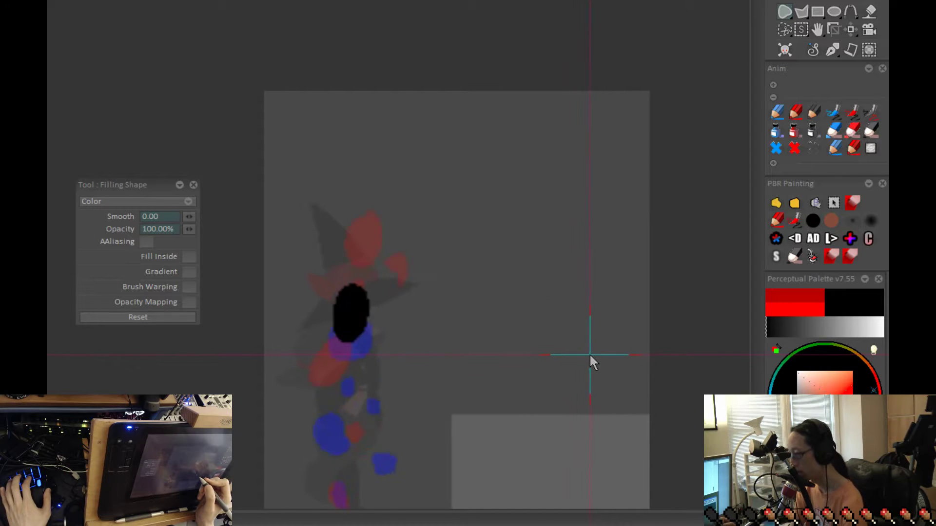
pyautogui.press('Right')
pyautogui.press('Right')
pyautogui.press('Right')
pyautogui.press('Right')
pyautogui.press('Right')
pyautogui.press('Right')
pyautogui.press('Right')
pyautogui.press('Right')
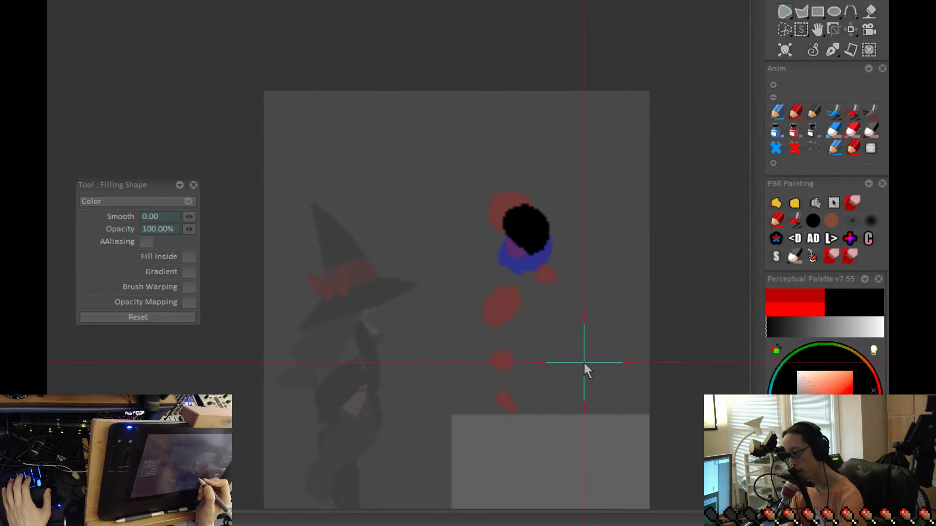
pyautogui.press('Right')
pyautogui.press('Right')
pyautogui.press('Right')
pyautogui.press('Right')
pyautogui.press('Right')
pyautogui.press('Right')
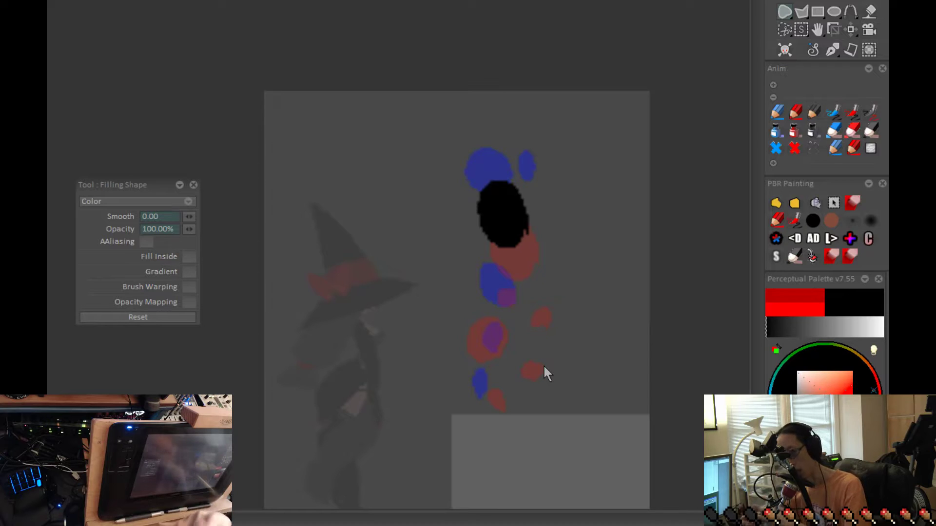
# Step through the whole jump repeatedly, from crouch through apex to landing recovery, to check the head spacing on every frame
pyautogui.press('Right')
pyautogui.press('Right')
pyautogui.press('Right')
pyautogui.press('Right')
pyautogui.press('Right')
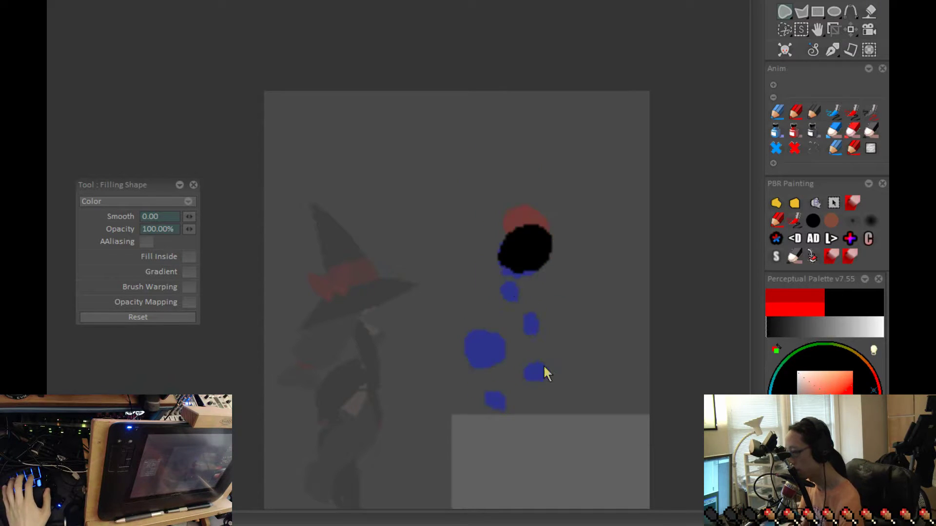
pyautogui.press('Right')
pyautogui.press('Right')
pyautogui.press('Right')
pyautogui.press('Right')
pyautogui.press('Right')
pyautogui.press('Right')
pyautogui.press('Right')
pyautogui.press('Right')
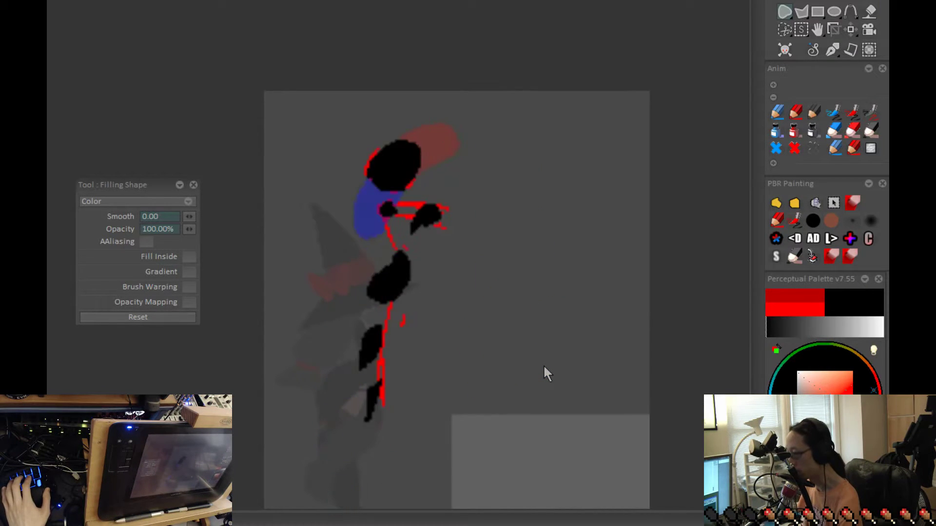
pyautogui.press('Right')
pyautogui.press('Right')
pyautogui.press('Right')
pyautogui.press('Right')
pyautogui.press('Right')
pyautogui.press('Right')
pyautogui.press('Right')
pyautogui.press('Right')
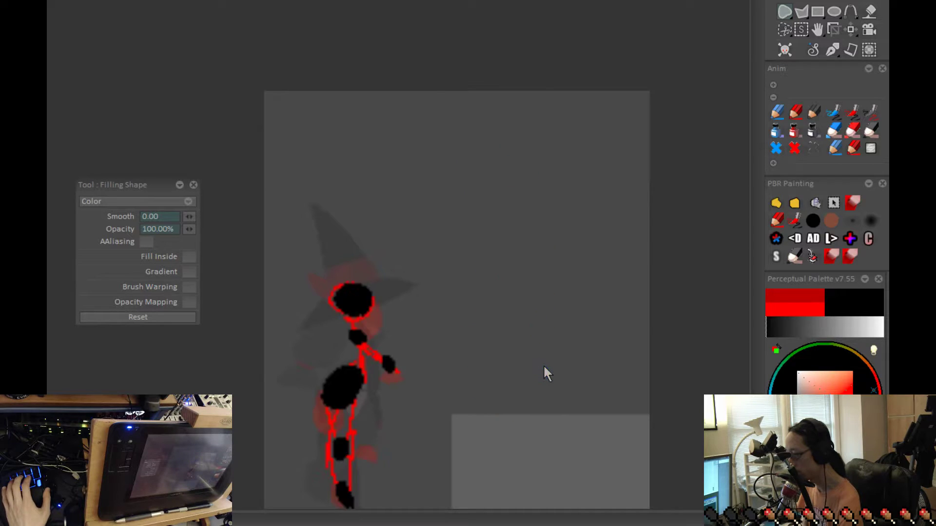
pyautogui.press('Right')
pyautogui.press('Right')
pyautogui.press('Right')
pyautogui.press('Right')
pyautogui.press('Right')
pyautogui.press('Right')
pyautogui.press('Right')
pyautogui.press('Right')
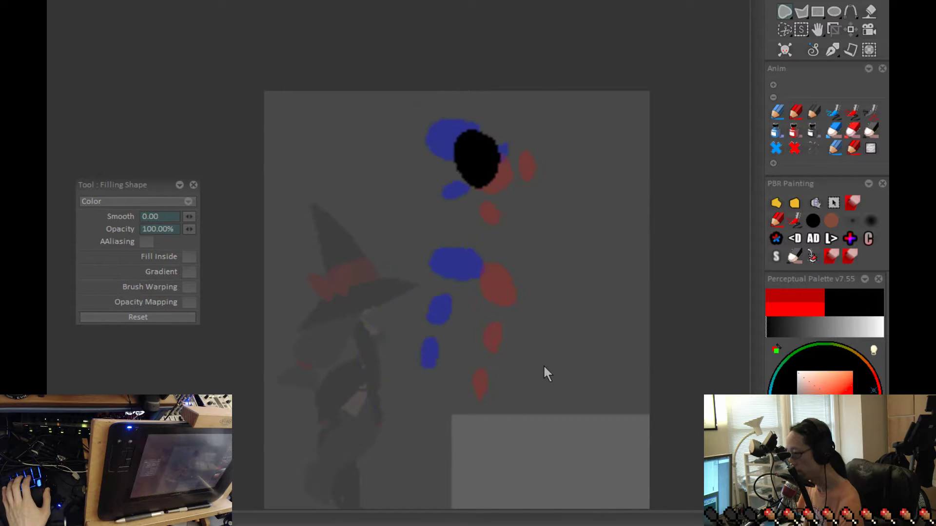
pyautogui.press('Right')
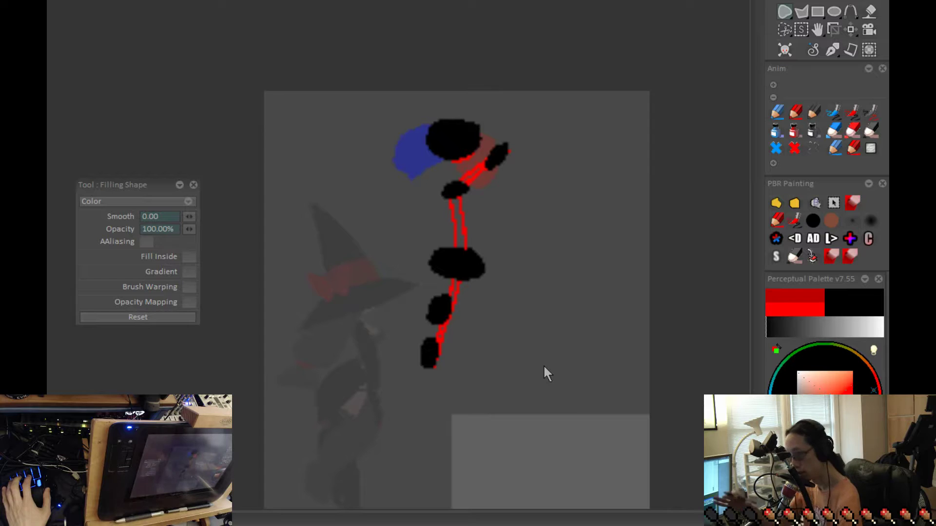
pyautogui.press('Left')
pyautogui.press('Right')
pyautogui.press('Right')
pyautogui.press('Right')
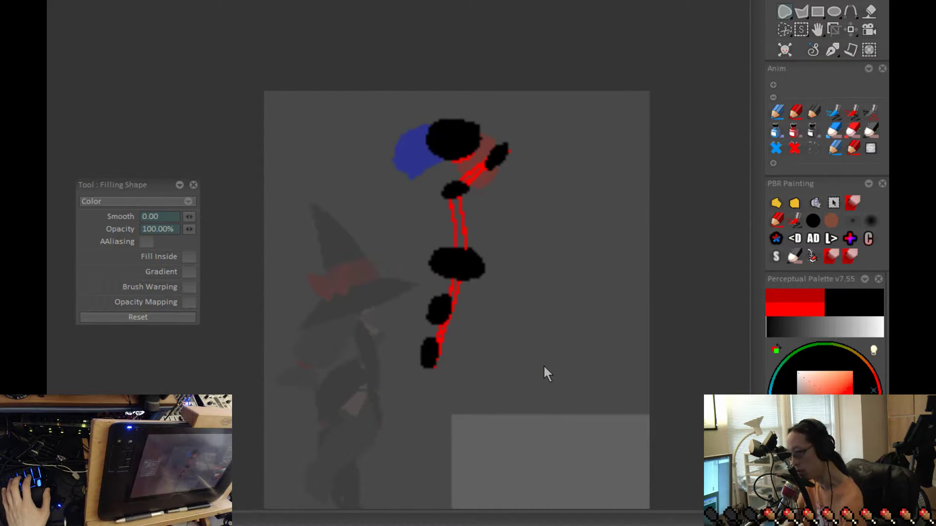
pyautogui.press('Right')
pyautogui.press('Right')
pyautogui.press('Right')
pyautogui.press('Right')
pyautogui.press('Right')
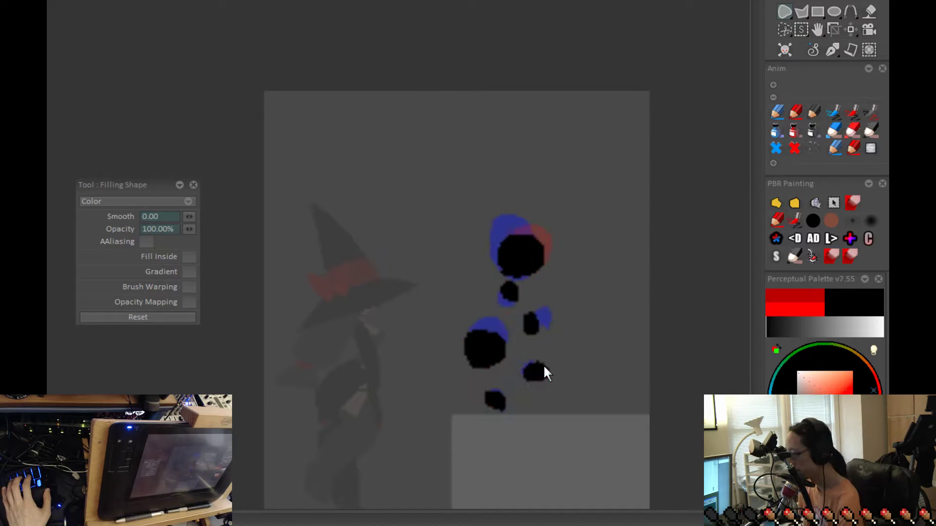
pyautogui.press('Right')
pyautogui.press('Right')
pyautogui.press('Right')
pyautogui.press('Right')
pyautogui.press('Right')
pyautogui.press('Right')
pyautogui.press('Right')
pyautogui.press('Right')
pyautogui.press('Right')
pyautogui.press('Right')
pyautogui.press('Right')
# Draw a filled black pelvis on the crouch in-between, placed between the upper blue and lower red pelvis ghosts
pyautogui.press('f')
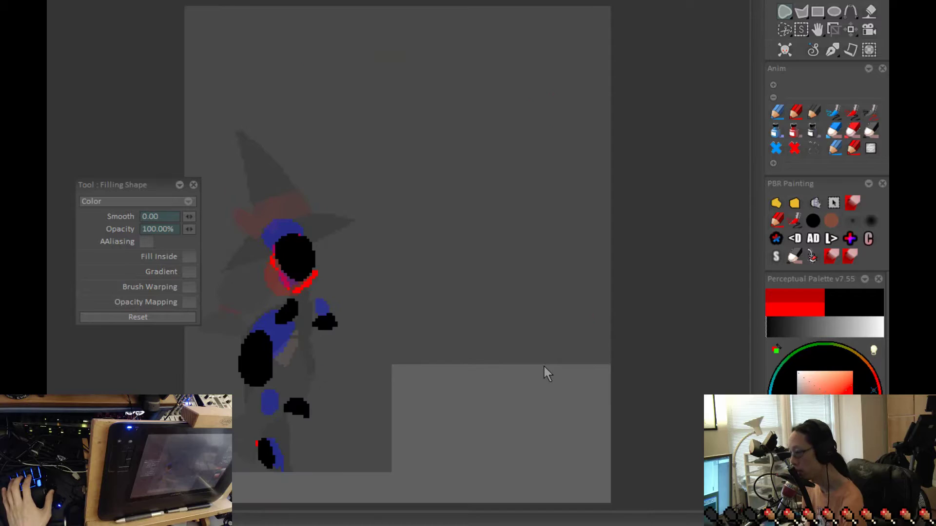
pyautogui.press('space')
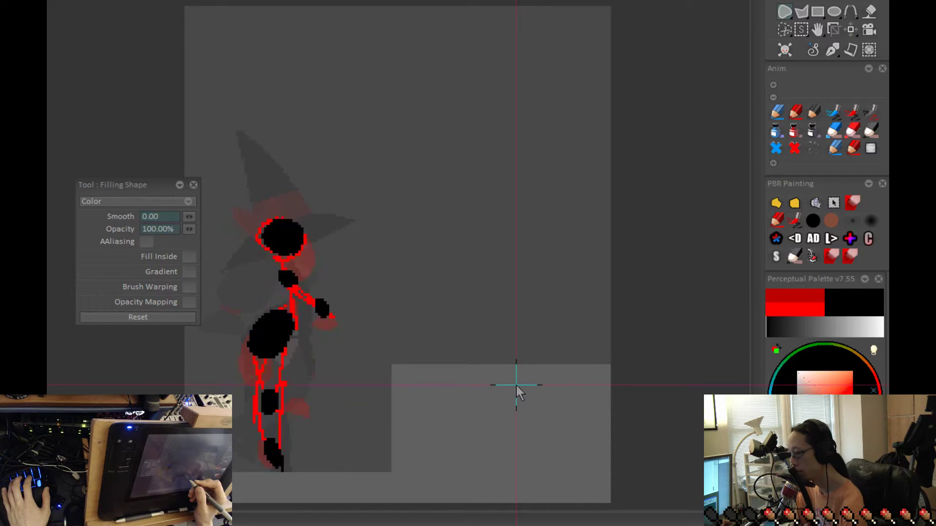
pyautogui.scroll(3, 262, 398)
pyautogui.moveTo(311, 335); pyautogui.dragTo(456, 290)
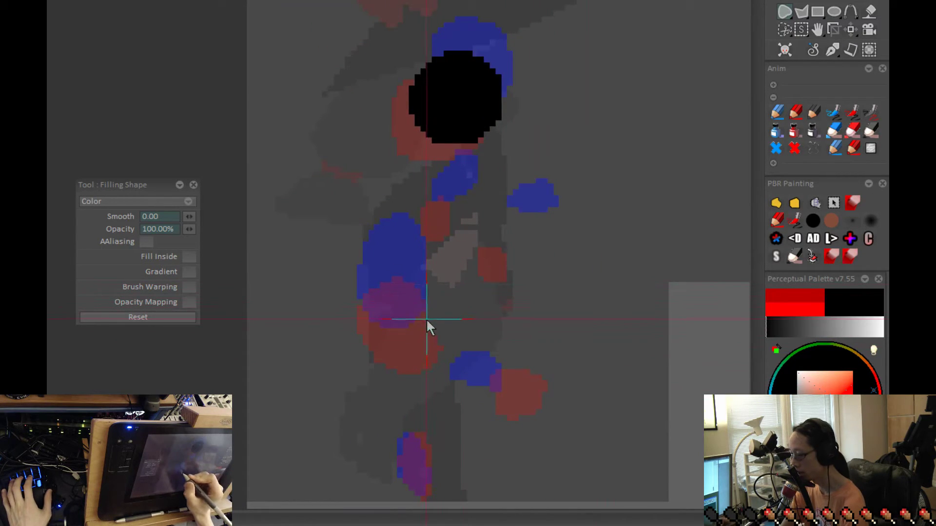
pyautogui.moveTo(427, 327)
pyautogui.mouseDown()
pyautogui.moveTo(402, 253)
pyautogui.moveTo(365, 332)
pyautogui.moveTo(427, 326)
pyautogui.mouseUp()
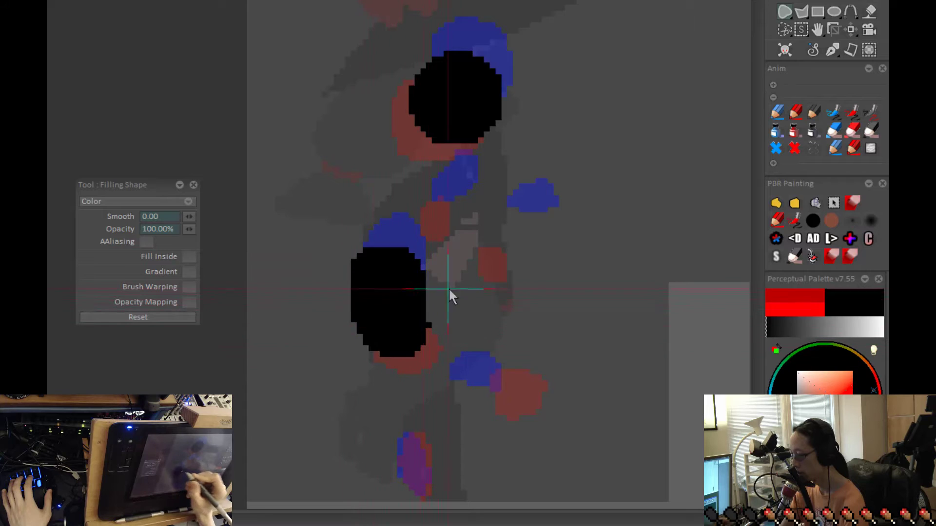
pyautogui.scroll(-1, 451, 315)
pyautogui.moveTo(497, 355); pyautogui.dragTo(458, 351)
# Compare the crouch in-between with its adjacent poses and the takeoff frame to check the new pelvis shape
pyautogui.press('Left')
pyautogui.press('Right')
pyautogui.press('Right')
pyautogui.press('Right')
pyautogui.press('Left')
pyautogui.press('Left')
pyautogui.press('Left')
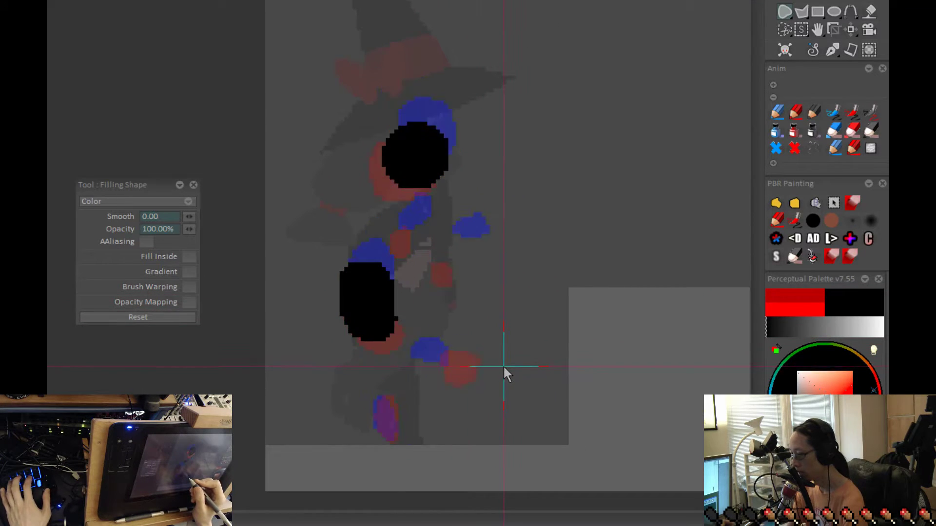
pyautogui.press('Right')
pyautogui.press('Left')
pyautogui.press('Left')
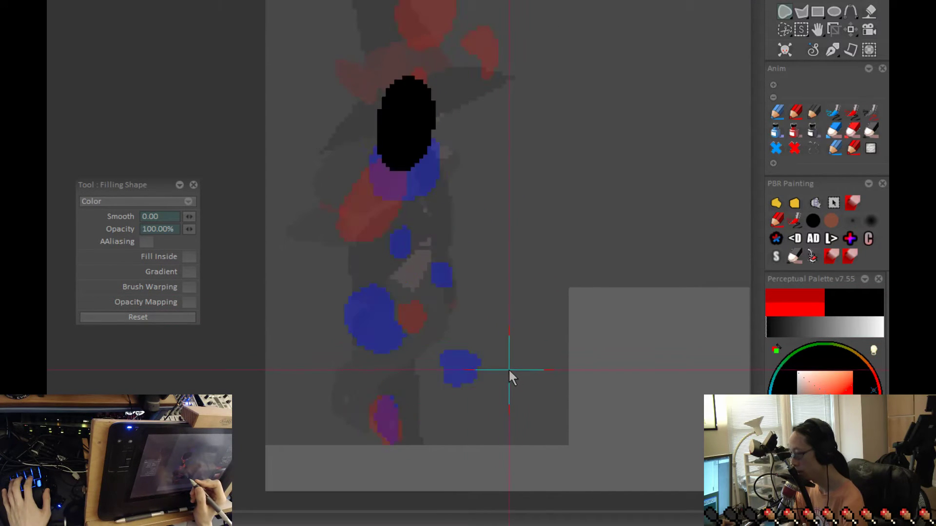
pyautogui.press('Right')
pyautogui.press('Right')
pyautogui.press('Left')
pyautogui.press('Left')
pyautogui.press('Right')
pyautogui.press('Left')
pyautogui.press('Right')
pyautogui.press('Right')
pyautogui.press('Left')
pyautogui.press('Left')
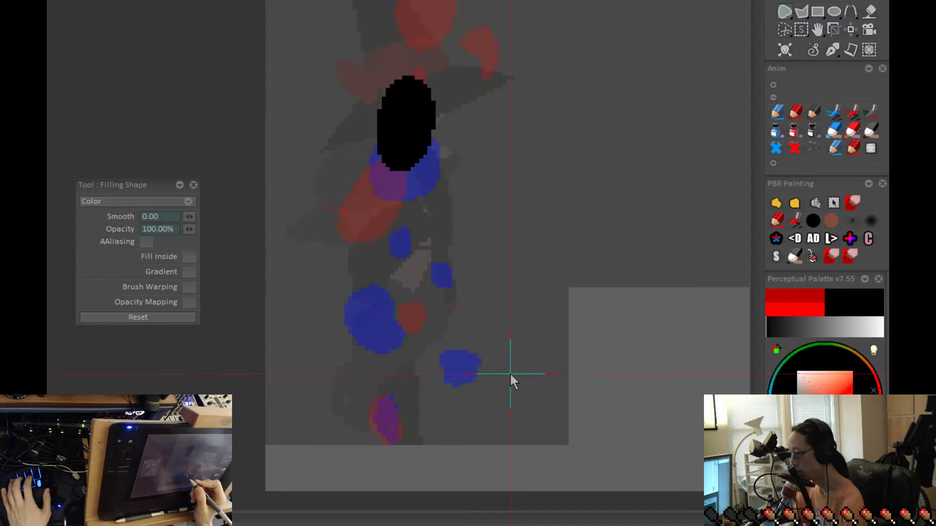
# Draw a tilted oval black pelvis on the takeoff in-between, just above the lower blue pelvis ghost, and compare it with adjacent frames
pyautogui.moveTo(394, 220)
pyautogui.mouseDown()
pyautogui.moveTo(386, 288)
pyautogui.moveTo(359, 309)
pyautogui.mouseUp()
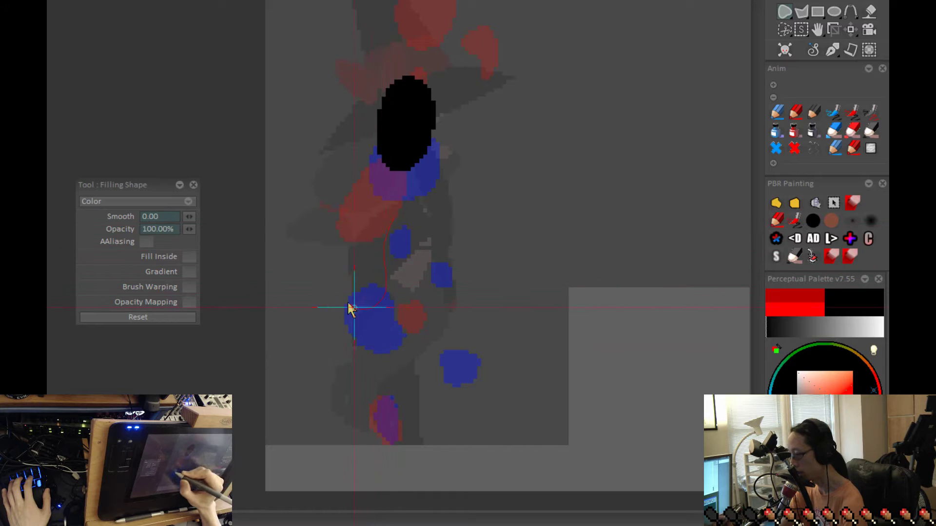
pyautogui.moveTo(383, 221); pyautogui.dragTo(385, 222)
pyautogui.hotkey('ctrl', 'z')
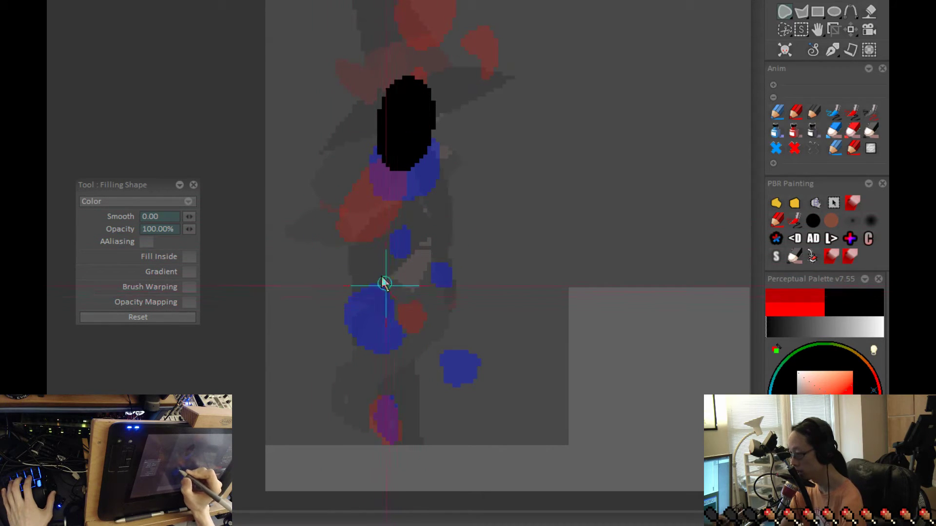
pyautogui.moveTo(344, 248); pyautogui.dragTo(402, 308)
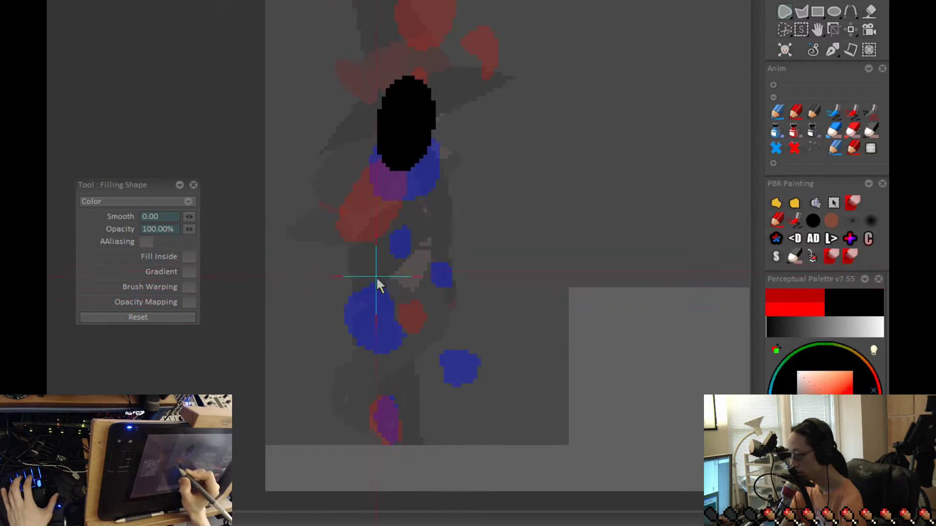
pyautogui.moveTo(338, 309); pyautogui.dragTo(391, 322)
pyautogui.scroll(-1, 439, 319)
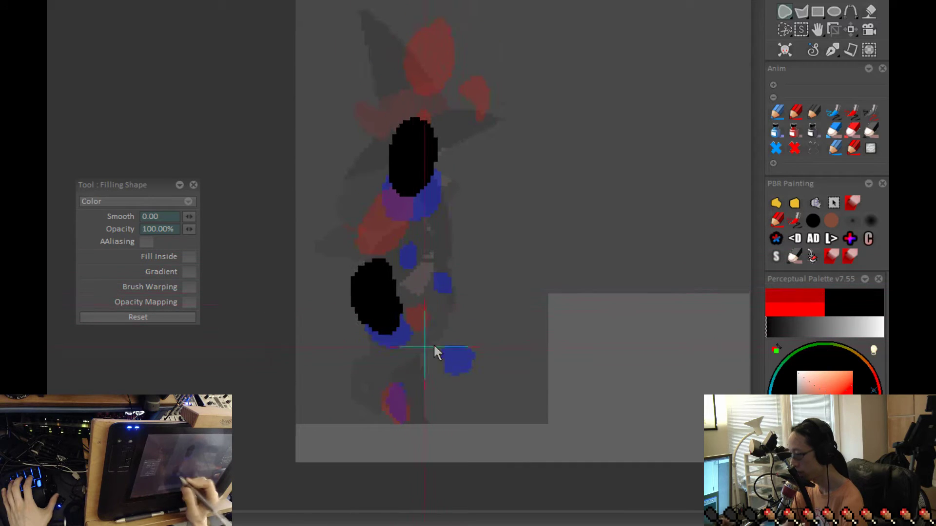
pyautogui.press('Right')
pyautogui.press('Left')
pyautogui.press('Left')
pyautogui.press('Right')
pyautogui.press('Left')
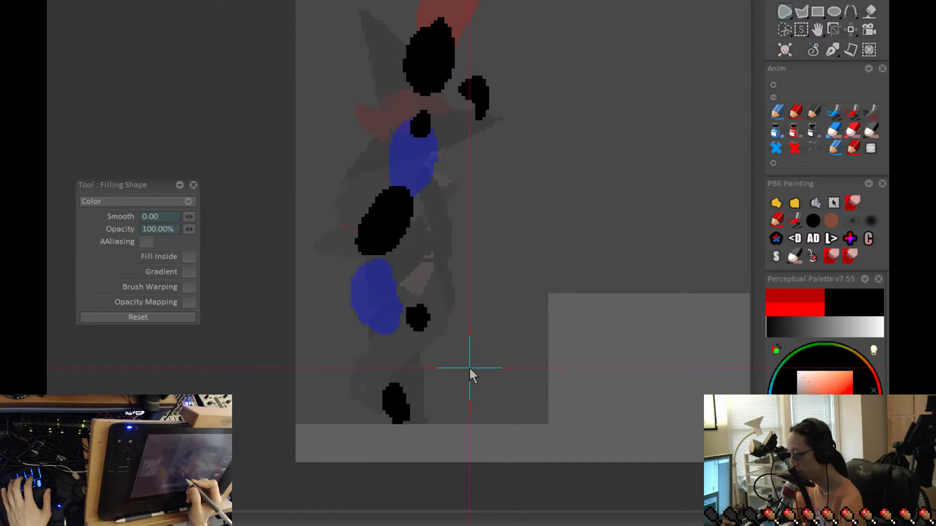
pyautogui.press('Right')
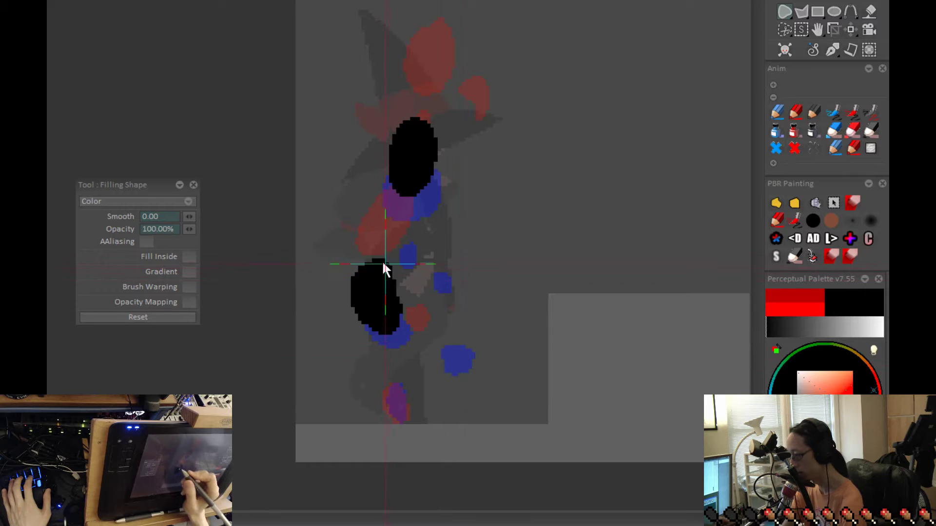
pyautogui.press('Right')
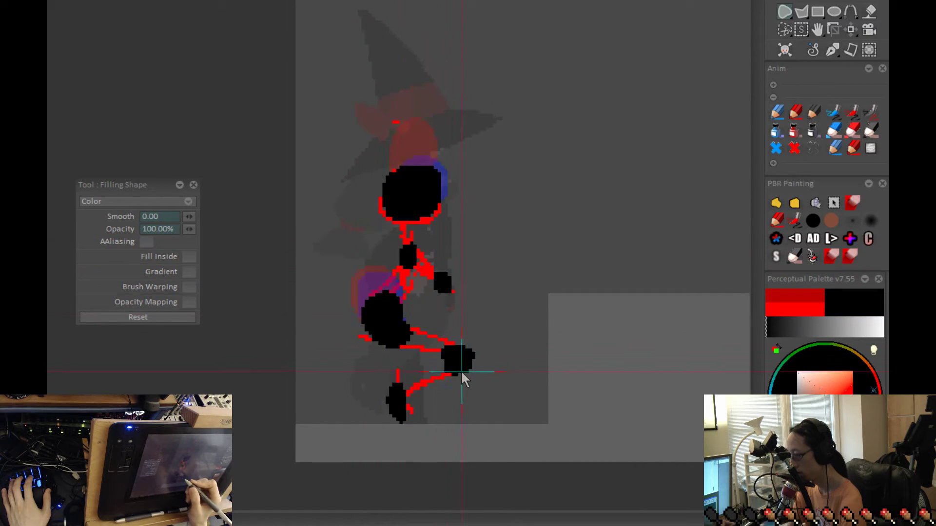
# Flip between the takeoff pose, the following rising in-between and the stretched pose to judge the pelvis path
pyautogui.press('Left')
pyautogui.press('Left')
pyautogui.press('Left')
pyautogui.moveTo(461, 373); pyautogui.dragTo(444, 457)
pyautogui.press('Right')
pyautogui.press('Right')
pyautogui.press('Left')
pyautogui.press('Left')
pyautogui.press('Right')
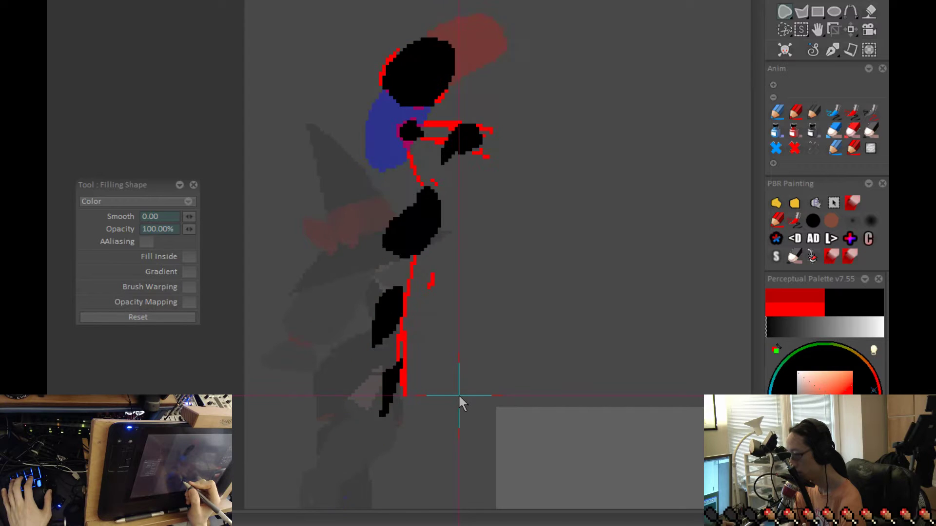
pyautogui.press('Right')
pyautogui.press('Right')
pyautogui.press('Left')
pyautogui.press('Left')
pyautogui.press('Right')
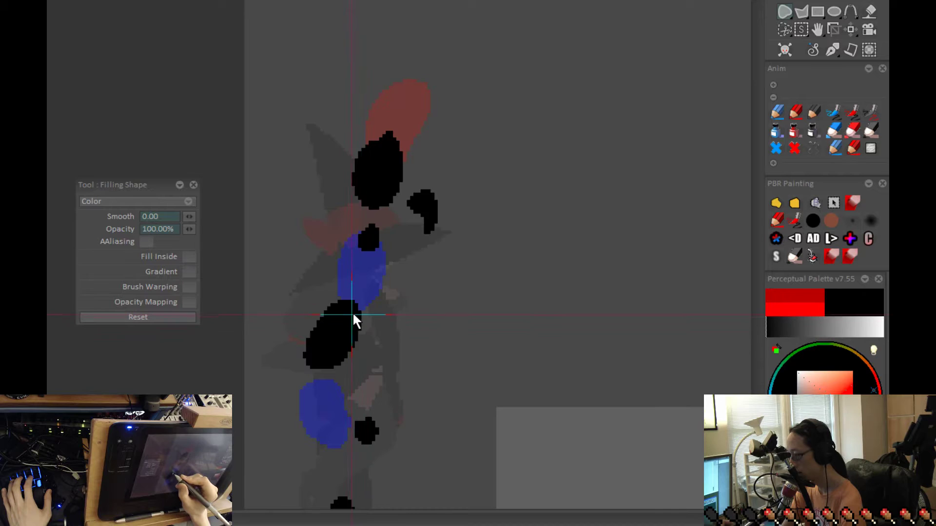
# Draw a filled black pelvis on the rising in-between, between the lower blue and upper red pelvis ghosts, and compare adjacent frames
pyautogui.press('Left')
pyautogui.moveTo(389, 239); pyautogui.dragTo(398, 286)
pyautogui.hotkey('ctrl', 'z')
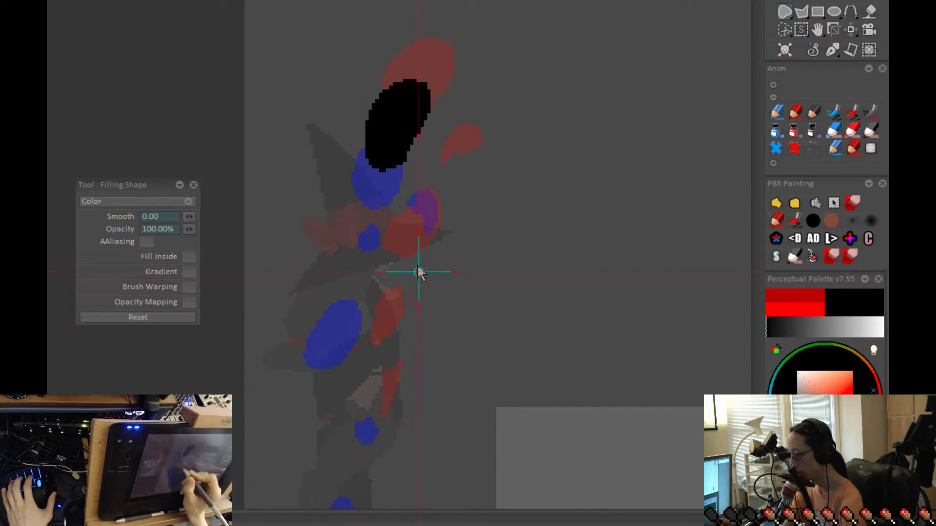
pyautogui.moveTo(348, 320); pyautogui.dragTo(352, 323)
pyautogui.press('Right')
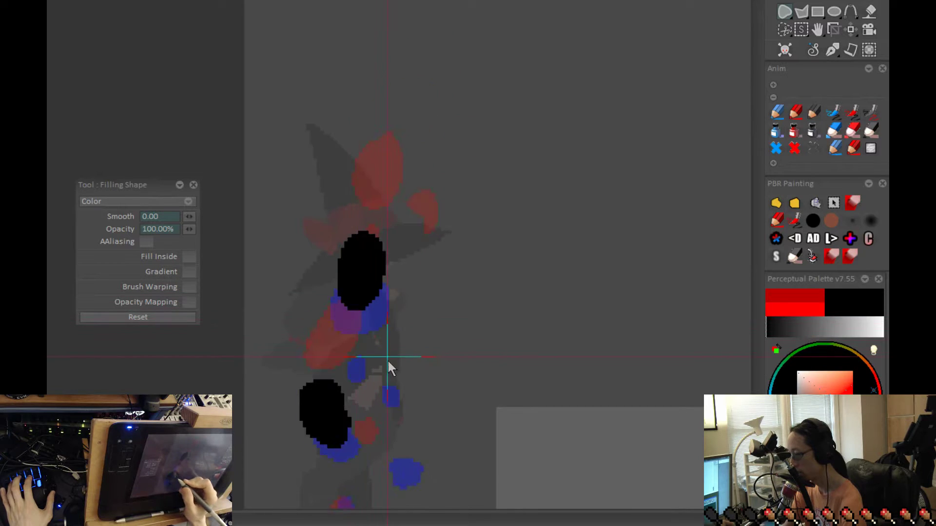
pyautogui.press('Left')
pyautogui.press('Right')
pyautogui.press('Left')
pyautogui.press('Left')
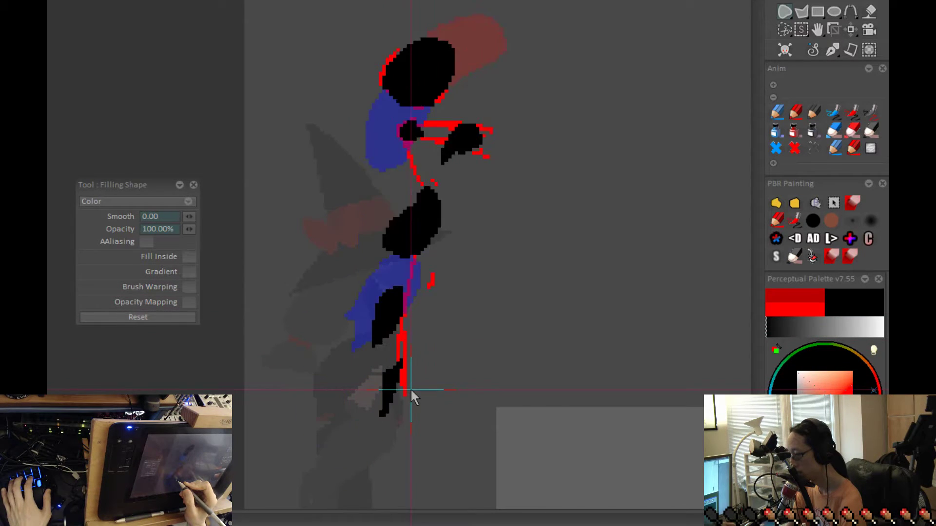
# Trim the lower-left edge of the stretched pose's black pelvis into a more upright oval and compare it with adjacent frames
pyautogui.press('Right')
pyautogui.press('Left')
pyautogui.press('Right')
pyautogui.press('Right')
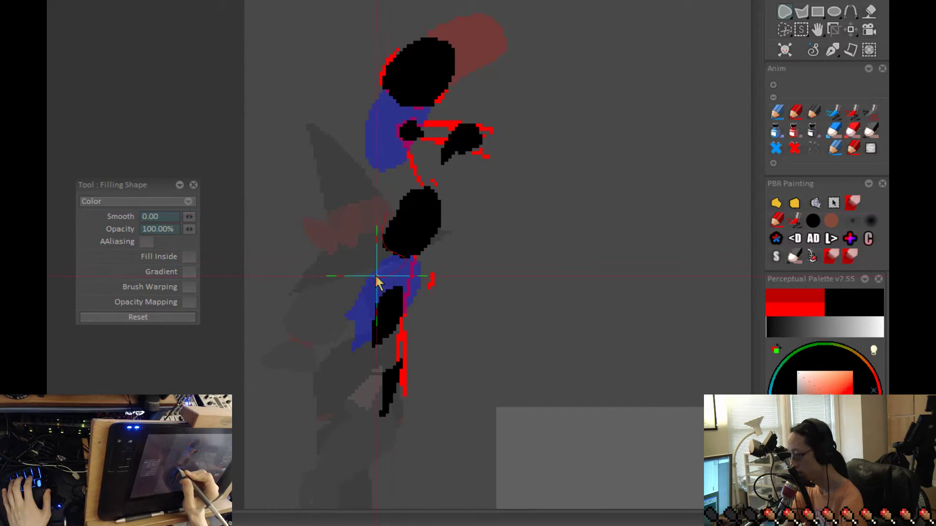
pyautogui.press('Left')
pyautogui.press('Right')
pyautogui.press('Left')
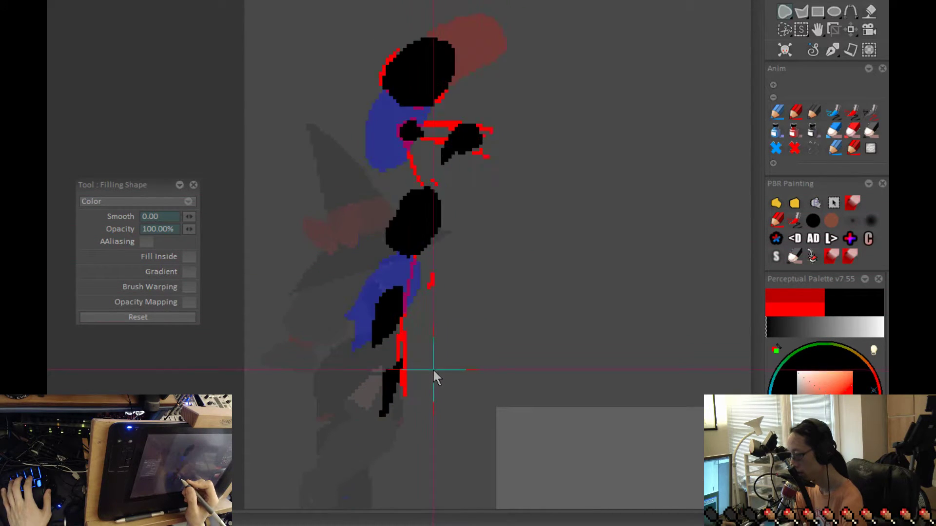
pyautogui.press('Right')
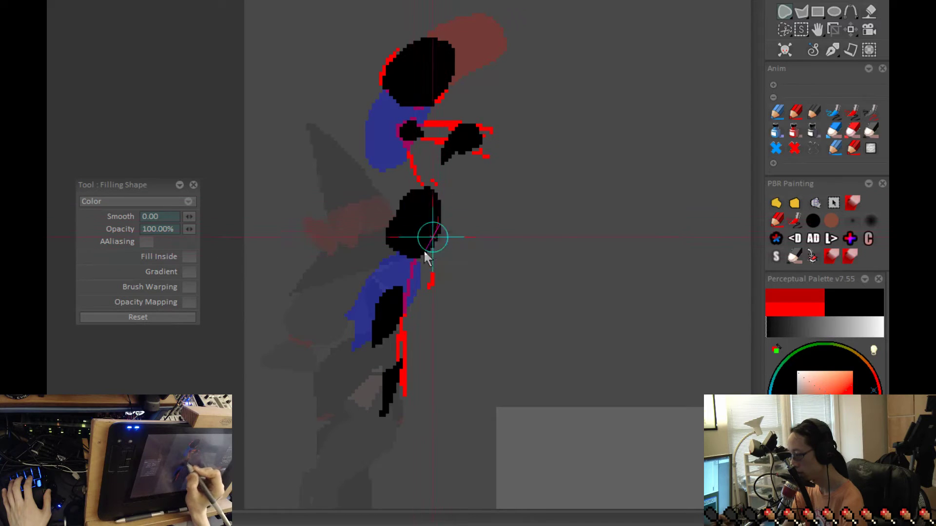
pyautogui.press('Left')
pyautogui.press('Left')
pyautogui.press('Right')
pyautogui.press('Right')
pyautogui.press('Left')
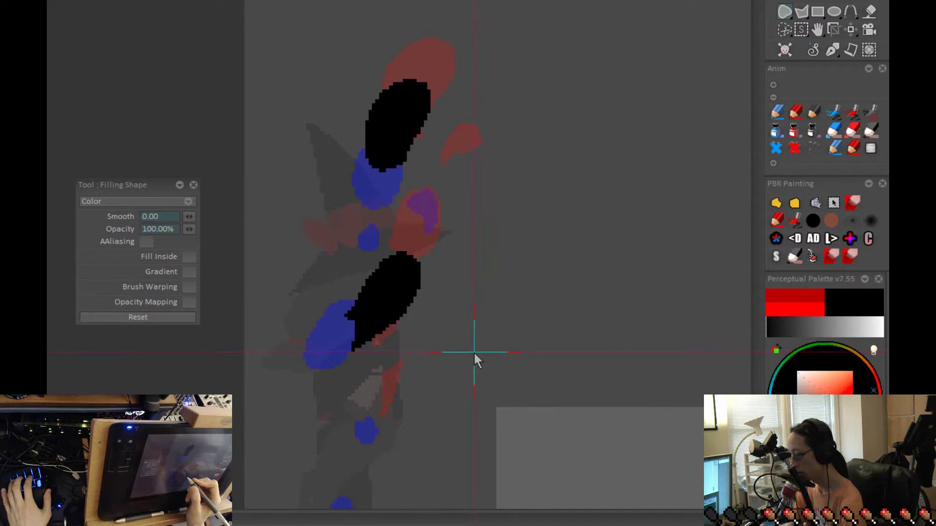
# Trim the takeoff pose's pelvis along its upper edge and cut the pointed lower end off the rising in-between's pelvis
pyautogui.press('Right')
pyautogui.press('Left')
pyautogui.press('Right')
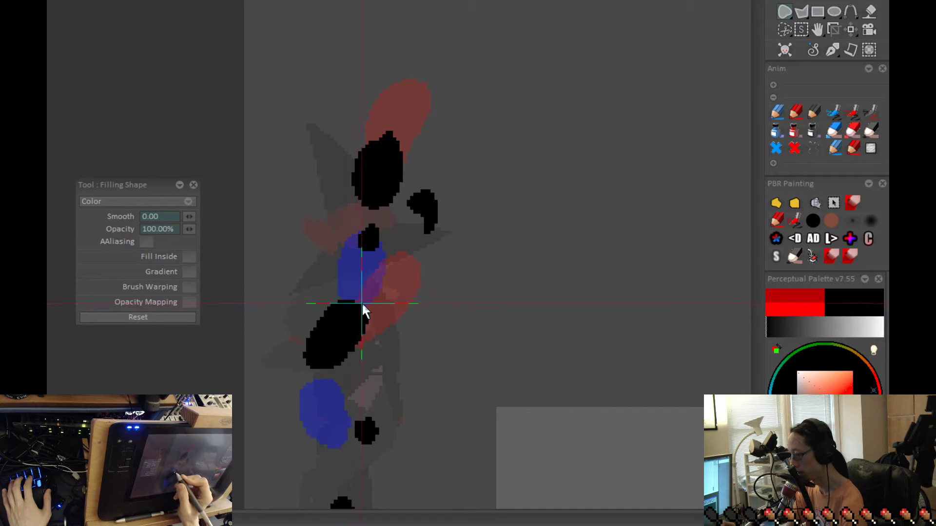
pyautogui.press('Left')
pyautogui.press('Right')
pyautogui.press('Right')
pyautogui.press('Left')
pyautogui.press('Right')
pyautogui.press('Left')
pyautogui.press('Right')
pyautogui.moveTo(351, 306)
pyautogui.mouseDown()
pyautogui.moveTo(372, 330)
pyautogui.moveTo(403, 316)
pyautogui.moveTo(336, 370)
pyautogui.mouseUp()
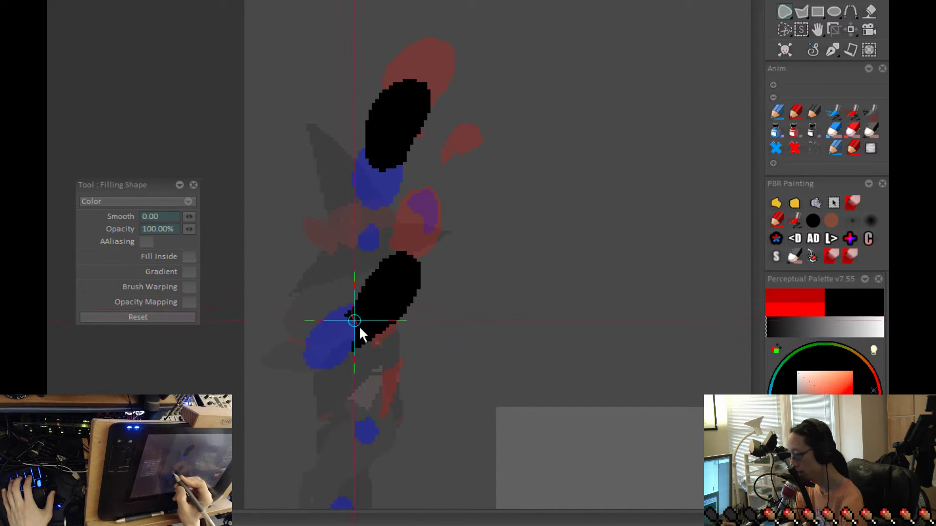
pyautogui.moveTo(390, 342); pyautogui.dragTo(403, 322)
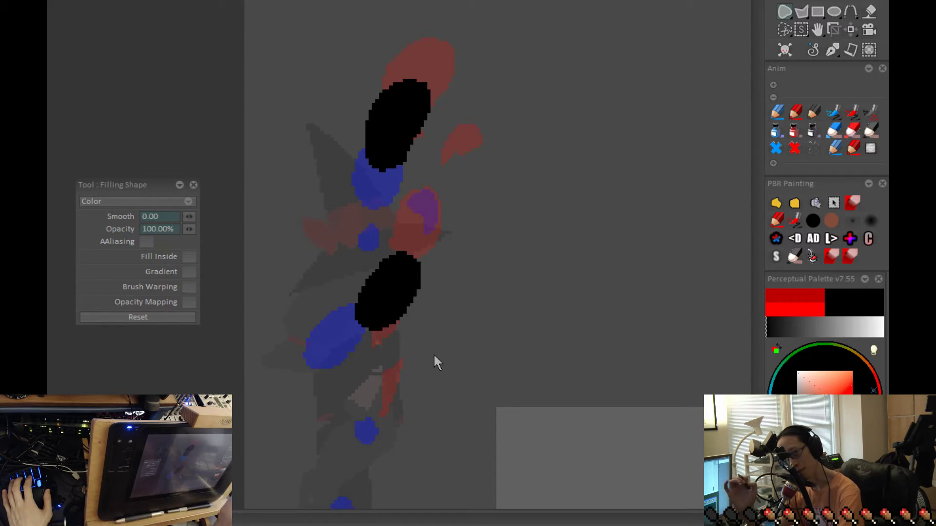
# Compare the cleaned rising pelvis with the takeoff and stretched poses and the following frames to judge its path
pyautogui.press('Right')
pyautogui.press('Left')
pyautogui.press('Left')
pyautogui.press('Right')
pyautogui.press('Right')
pyautogui.press('Right')
pyautogui.press('Right')
pyautogui.press('Right')
pyautogui.press('Left')
pyautogui.press('Left')
pyautogui.press('Right')
pyautogui.press('Right')
pyautogui.press('Left')
pyautogui.press('Left')
pyautogui.press('Right')
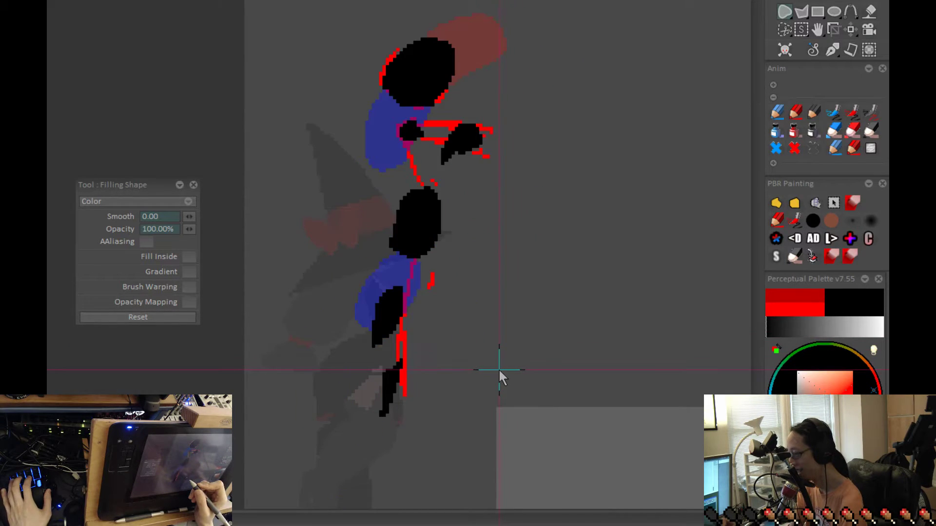
# Draw a curved black pelvis on the in-between after the stretched pose, bridging the blue and red pelvis ghosts, and compare adjacent frames
pyautogui.press('Right')
pyautogui.moveTo(445, 239); pyautogui.dragTo(460, 223)
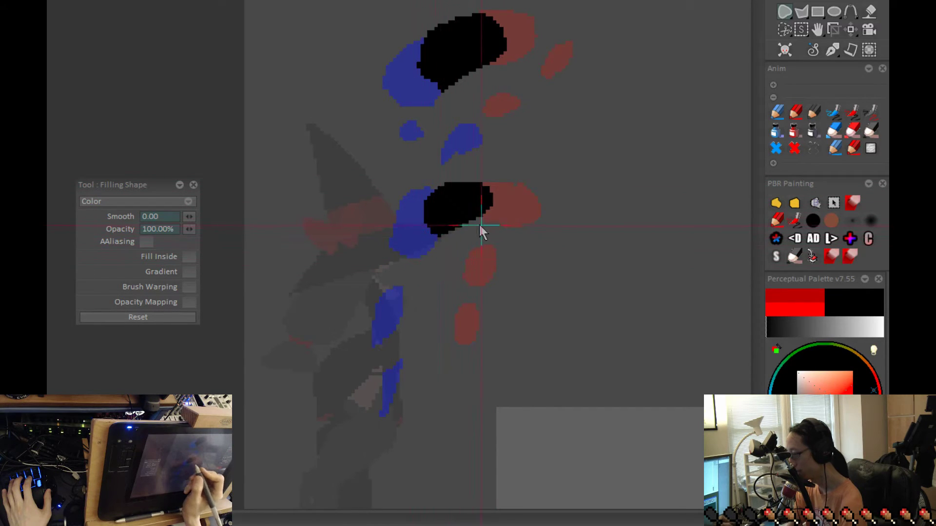
pyautogui.moveTo(439, 232)
pyautogui.mouseDown()
pyautogui.moveTo(464, 223)
pyautogui.moveTo(433, 190)
pyautogui.mouseUp()
pyautogui.press('space')
pyautogui.moveTo(489, 281); pyautogui.dragTo(507, 294)
pyautogui.press('Right')
pyautogui.press('Right')
pyautogui.press('Left')
pyautogui.press('Left')
pyautogui.press('Left')
pyautogui.press('Right')
pyautogui.press('Right')
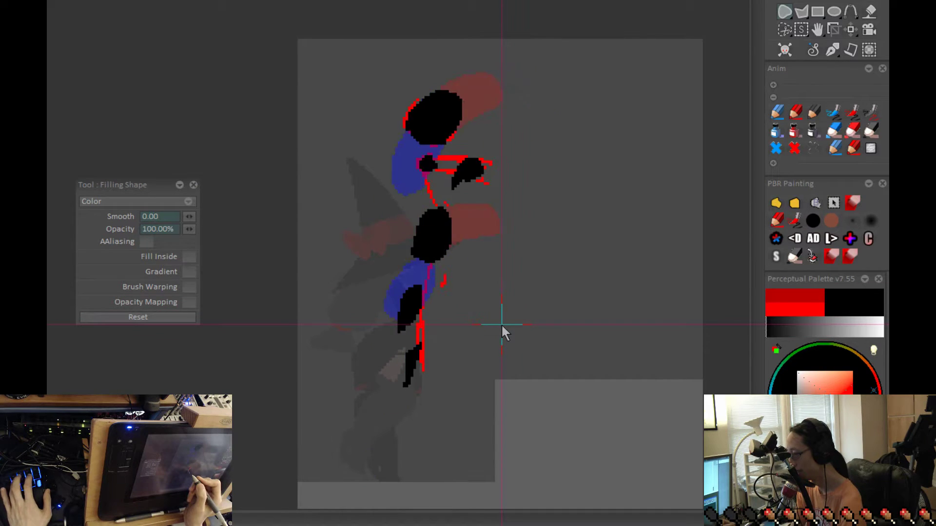
# Flip back and forth through the airborne frames to examine the pelvis arc over the top of the jump
pyautogui.press('Right')
pyautogui.press('Right')
pyautogui.press('Right')
pyautogui.press('Right')
pyautogui.press('Left')
pyautogui.press('Left')
pyautogui.press('Left')
pyautogui.press('Left')
pyautogui.press('Left')
pyautogui.press('Left')
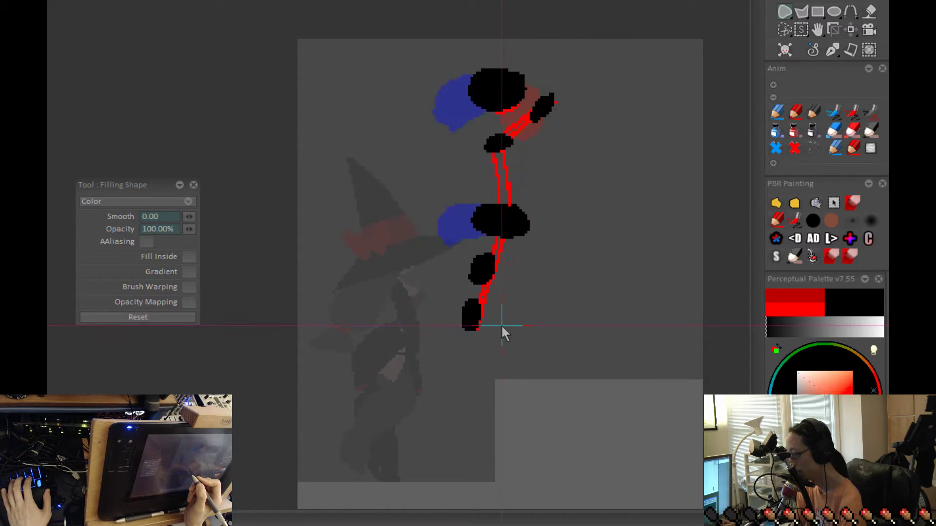
pyautogui.press('Right')
pyautogui.press('Right')
pyautogui.press('Right')
pyautogui.press('Right')
pyautogui.press('Left')
pyautogui.press('Left')
pyautogui.press('Left')
pyautogui.press('Left')
pyautogui.press('Left')
pyautogui.press('Left')
pyautogui.press('Left')
# Draw a filled black pelvis on the descending in-between, between the upper blue and lower red pelvis ghosts, and compare adjacent frames
pyautogui.moveTo(644, 348); pyautogui.dragTo(565, 328)
pyautogui.press('Right')
pyautogui.press('Right')
pyautogui.press('Left')
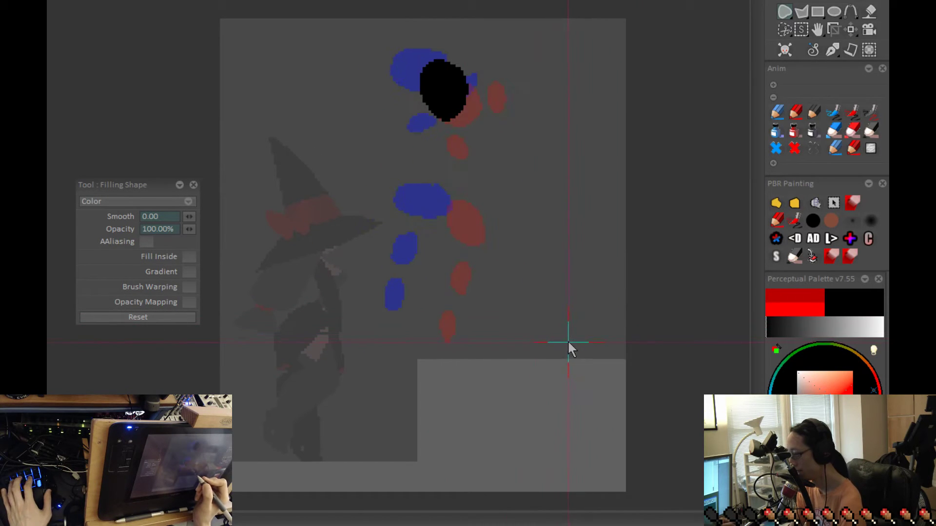
pyautogui.scroll(1, 568, 344)
pyautogui.moveTo(473, 199)
pyautogui.mouseDown()
pyautogui.moveTo(420, 176)
pyautogui.moveTo(444, 244)
pyautogui.moveTo(479, 225)
pyautogui.mouseUp()
pyautogui.scroll(-2, 545, 287)
pyautogui.press('Right')
pyautogui.press('Right')
pyautogui.press('Left')
pyautogui.press('Left')
pyautogui.press('Left')
pyautogui.press('Right')
pyautogui.scroll(2, 564, 223)
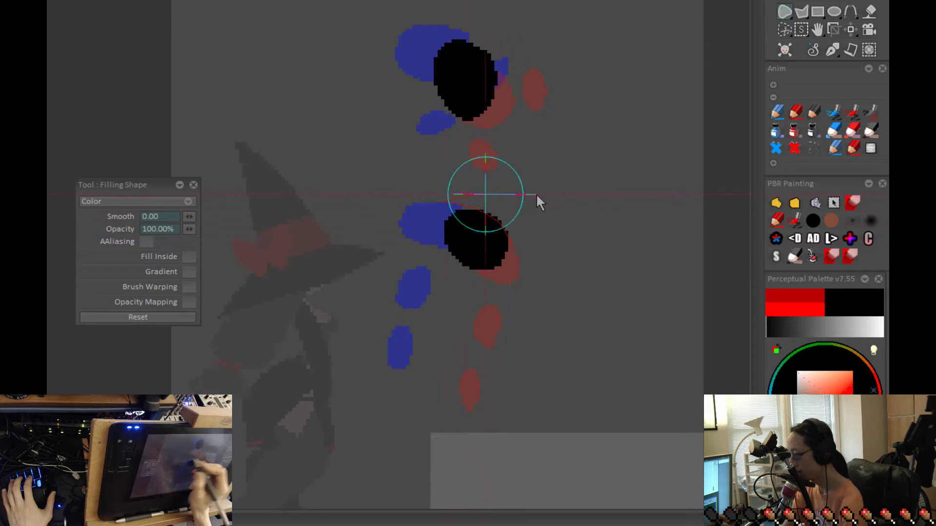
# Compare the descending in-between's new pelvis with the following falling frames down to the landing in-between
pyautogui.scroll(-1, 590, 298)
pyautogui.scroll(-1, 589, 298)
pyautogui.moveTo(589, 298); pyautogui.dragTo(532, 257)
pyautogui.press('Right')
pyautogui.press('Right')
pyautogui.press('Left')
pyautogui.press('Right')
pyautogui.press('Left')
pyautogui.press('Right')
pyautogui.press('Right')
pyautogui.press('Left')
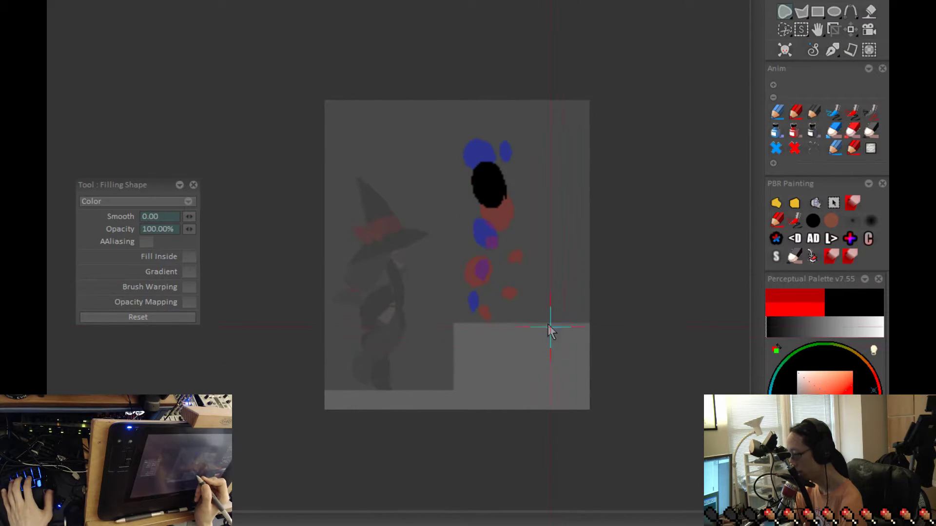
# Trim the top of the landing pose's pelvis and draw a tilted oval black pelvis on the preceding in-between, overlapping the red ghost
pyautogui.scroll(3, 556, 337)
pyautogui.press('Right')
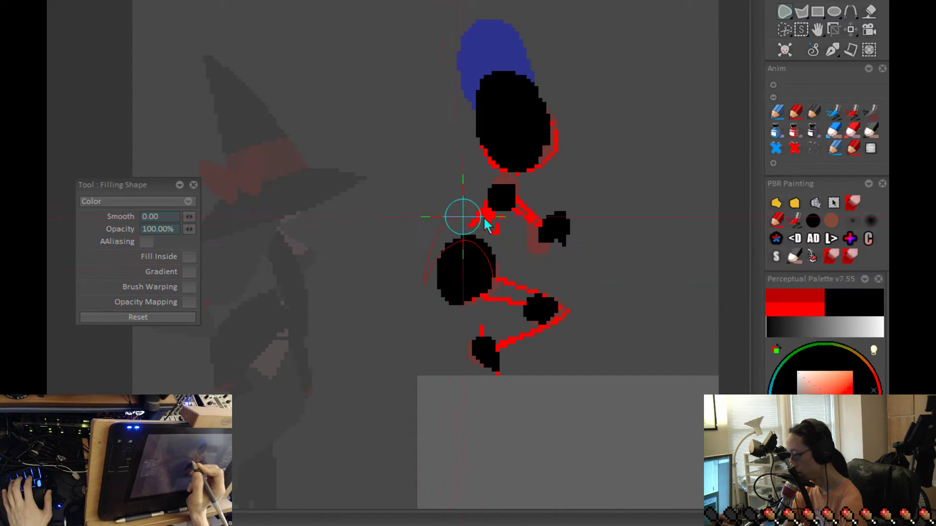
pyautogui.press('Right')
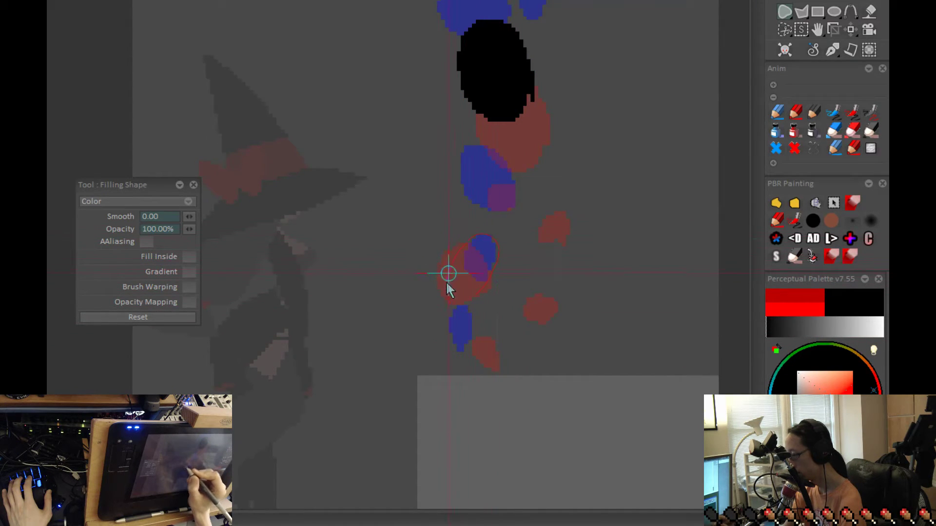
pyautogui.moveTo(448, 280); pyautogui.dragTo(492, 236)
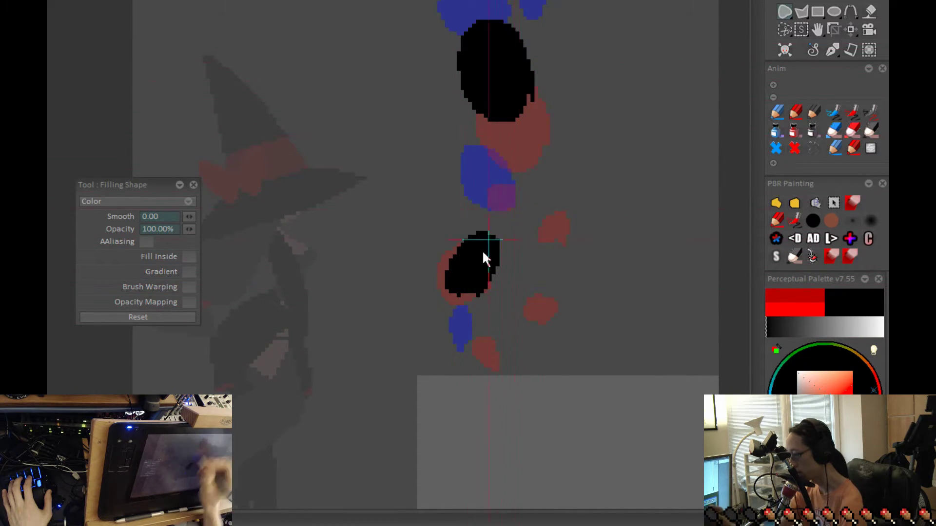
pyautogui.press('Right')
pyautogui.press('Right')
pyautogui.press('Left')
pyautogui.press('Left')
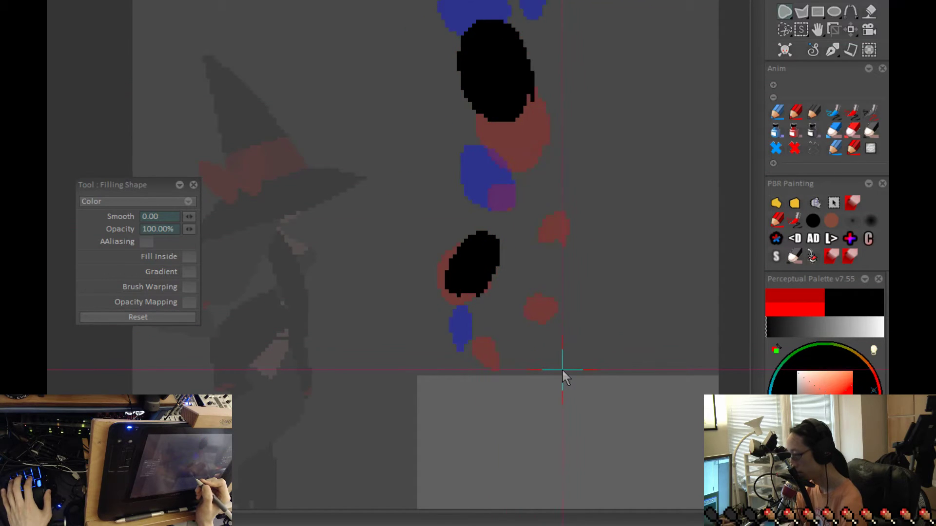
pyautogui.press('Right')
pyautogui.press('Right')
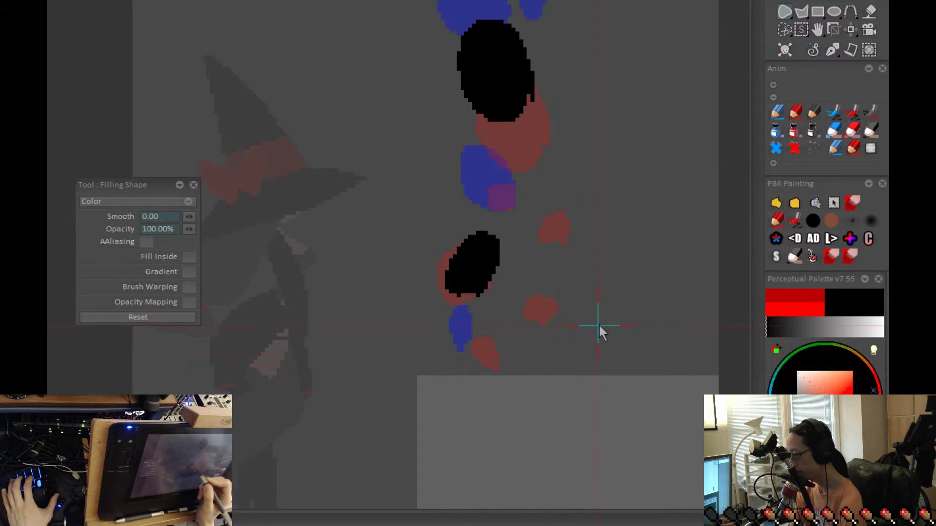
# Flip through the frames around the landing to judge the new pelvis against the falling and recovery poses
pyautogui.scroll(-3, 548, 360)
pyautogui.press('Right')
pyautogui.press('Right')
pyautogui.press('Right')
pyautogui.press('Left')
pyautogui.press('Left')
pyautogui.press('Left')
pyautogui.press('Left')
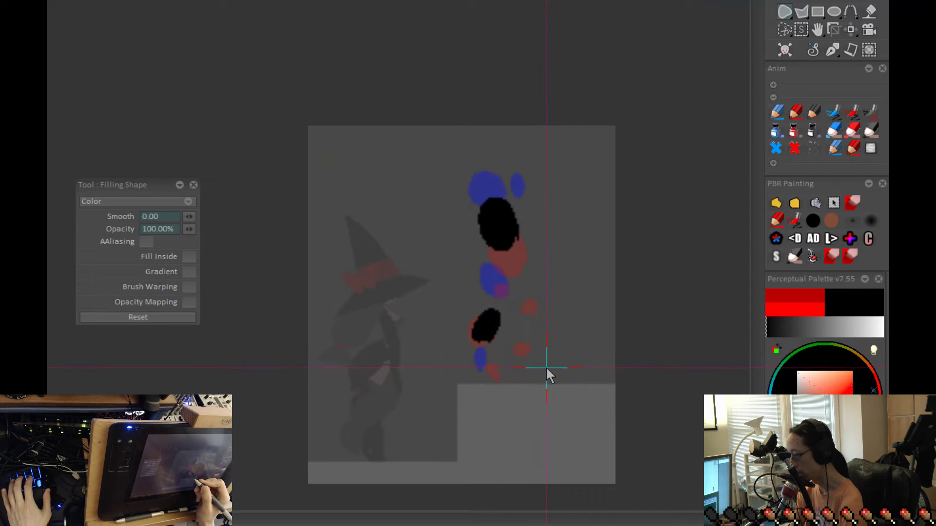
pyautogui.press('Right')
pyautogui.press('Right')
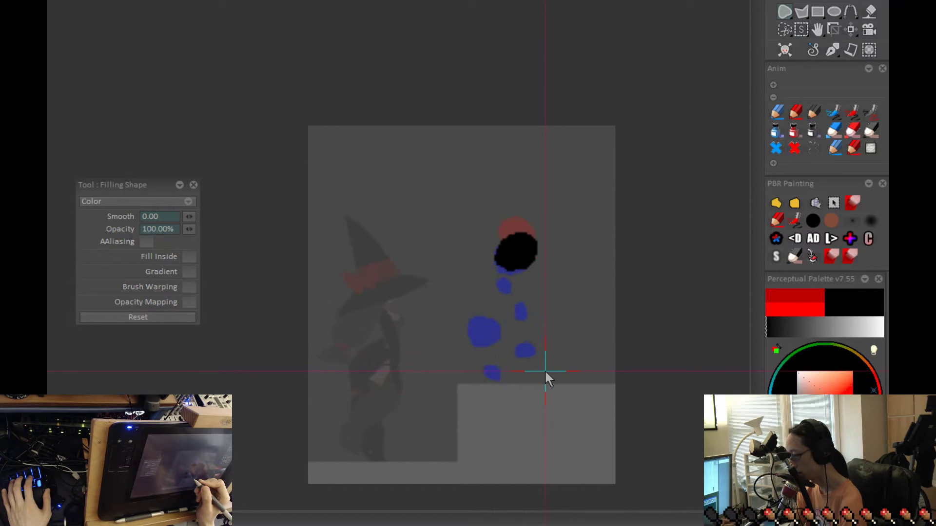
# Step forward through the whole jump from takeoff to landing recovery to examine the head and pelvis motion
pyautogui.press('Right')
pyautogui.press('Right')
pyautogui.press('Right')
pyautogui.press('Right')
pyautogui.press('Right')
pyautogui.press('Right')
pyautogui.press('Right')
pyautogui.press('Right')
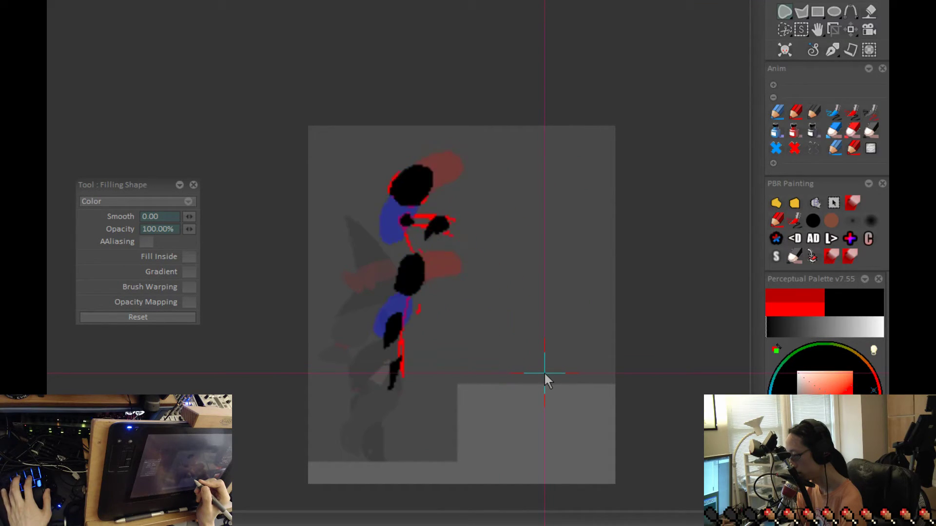
pyautogui.press('Left')
pyautogui.press('Right')
pyautogui.press('Right')
pyautogui.press('Right')
pyautogui.press('Right')
pyautogui.press('Right')
pyautogui.press('Right')
pyautogui.press('Right')
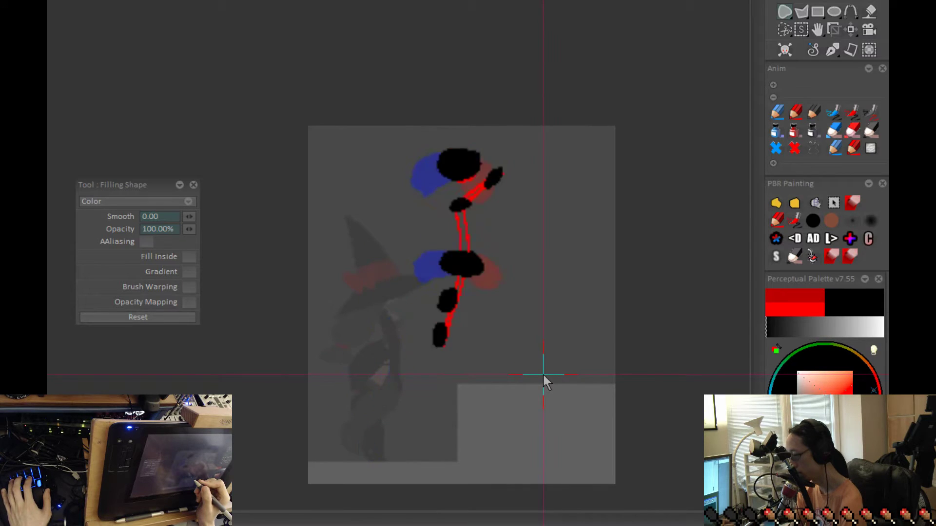
pyautogui.press('Right')
pyautogui.press('Right')
pyautogui.press('Right')
pyautogui.press('Right')
pyautogui.press('Right')
# Try to draw a filled pelvis on the landing recovery in-between over the blue landing pelvis ghost
pyautogui.press('Left')
pyautogui.press('Left')
pyautogui.press('Right')
pyautogui.moveTo(490, 334); pyautogui.dragTo(499, 303)
pyautogui.press('Left')
pyautogui.press('Right')
pyautogui.press('Right')
pyautogui.press('Left')
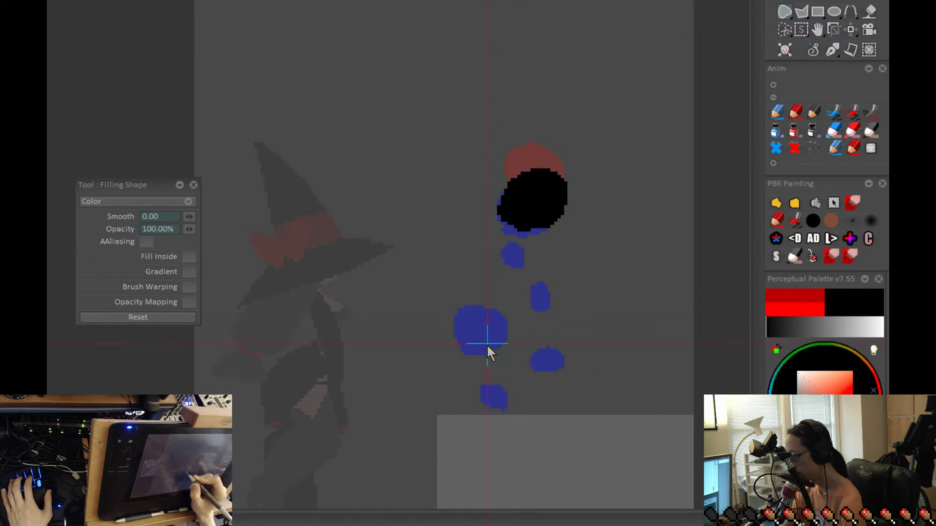
pyautogui.moveTo(461, 314); pyautogui.dragTo(468, 353)
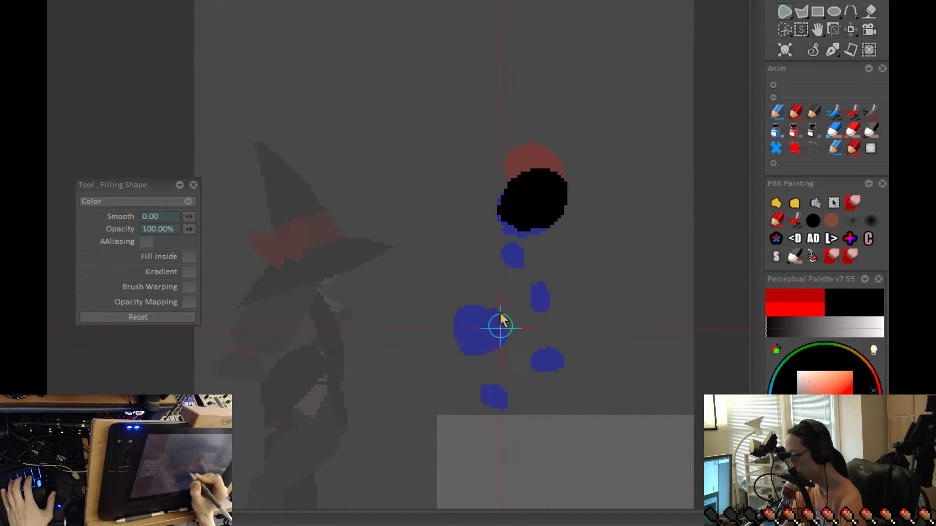
pyautogui.hotkey('ctrl', 'z')
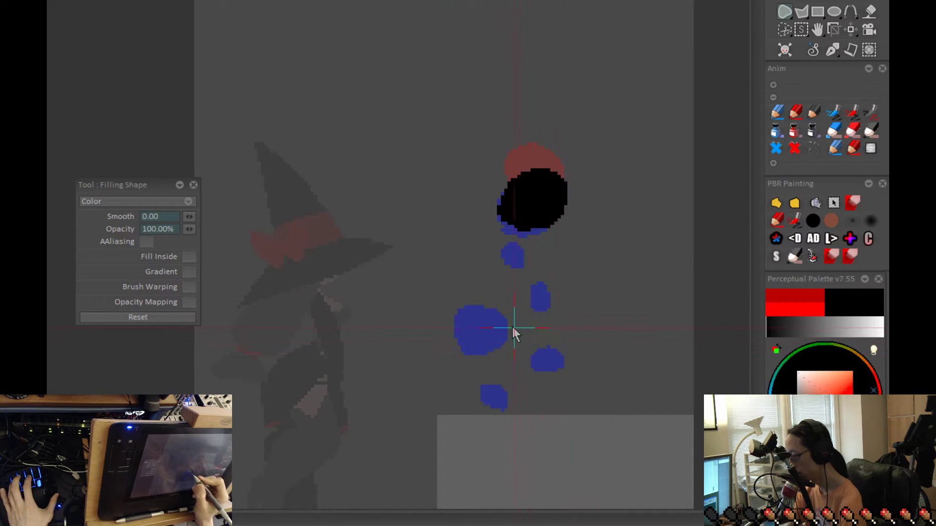
# Compare the recovery in-between with the preceding landing frames to examine how the pelvis settles
pyautogui.press('Left')
pyautogui.press('Left')
pyautogui.press('Left')
pyautogui.press('Left')
pyautogui.press('Right')
pyautogui.press('Right')
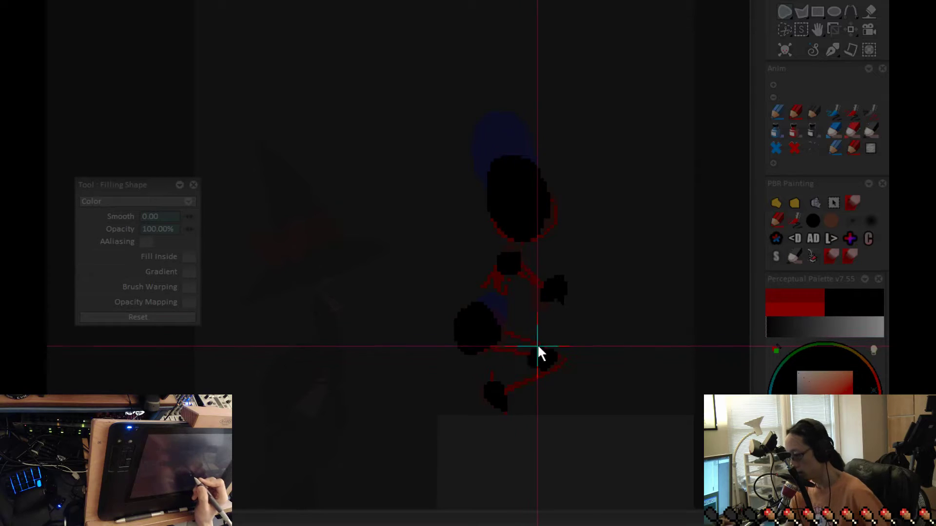
# Flip through the landing and recovery frames to examine how the head, torso and pelvis settle between poses
pyautogui.press('Right')
pyautogui.press('Right')
pyautogui.press('Right')
pyautogui.press('Left')
pyautogui.press('Left')
pyautogui.press('Right')
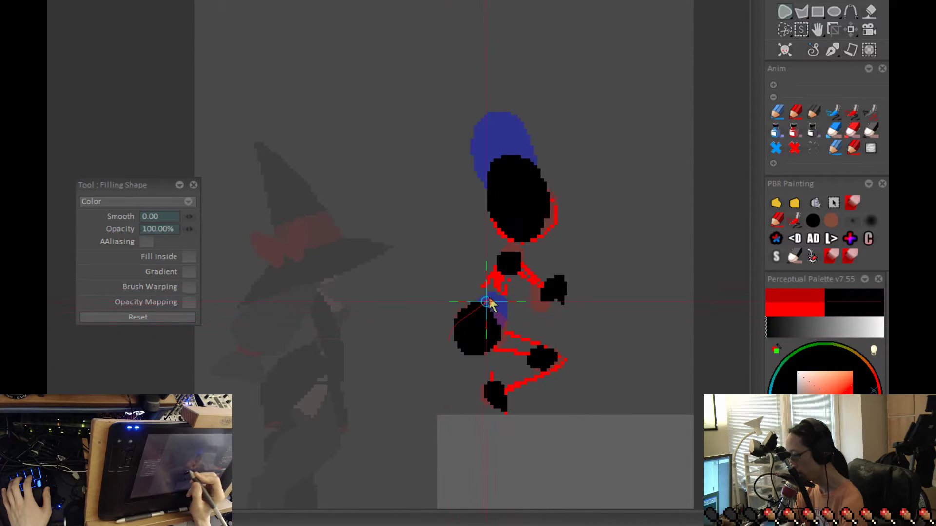
pyautogui.press('Left')
pyautogui.press('Right')
pyautogui.press('Right')
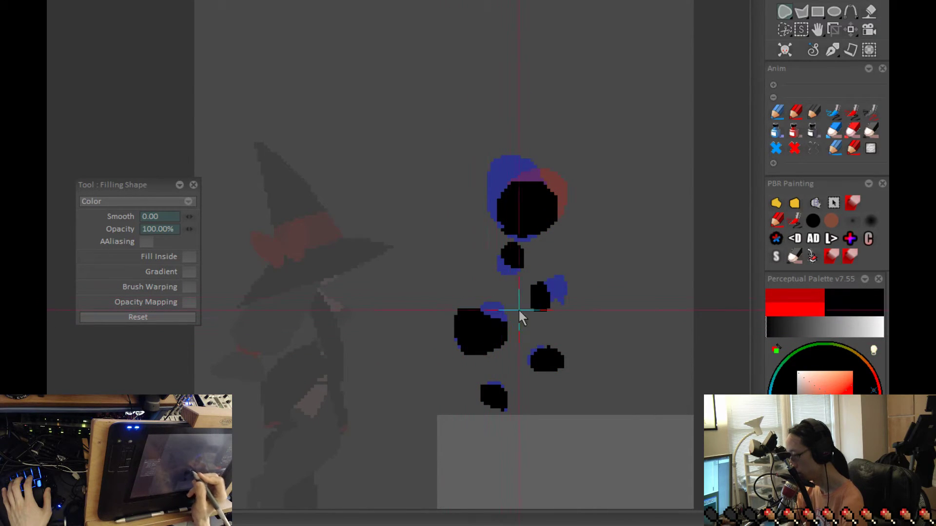
pyautogui.press('Right')
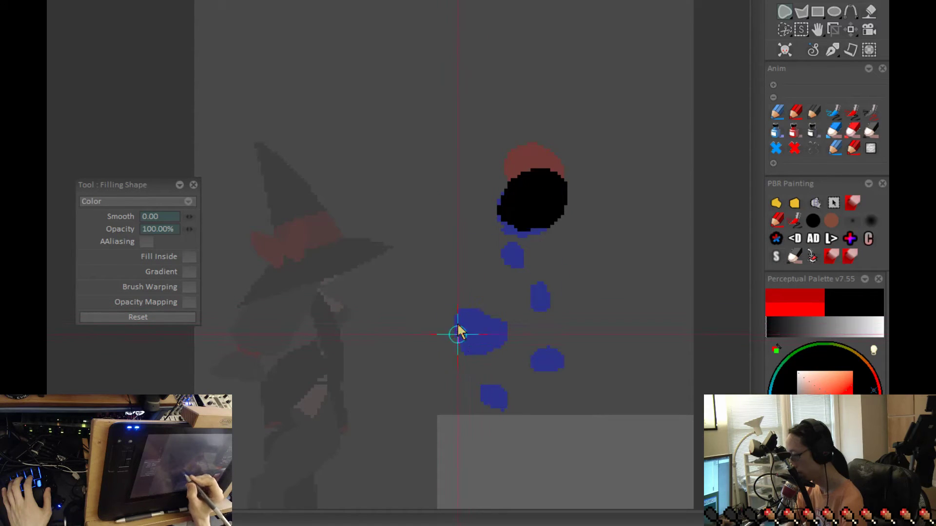
# Draw filled pelvis shapes on the consecutive in-betweens leading out of the low crouch, refining the lower edge
pyautogui.press('Left')
pyautogui.press('Right')
pyautogui.press('Right')
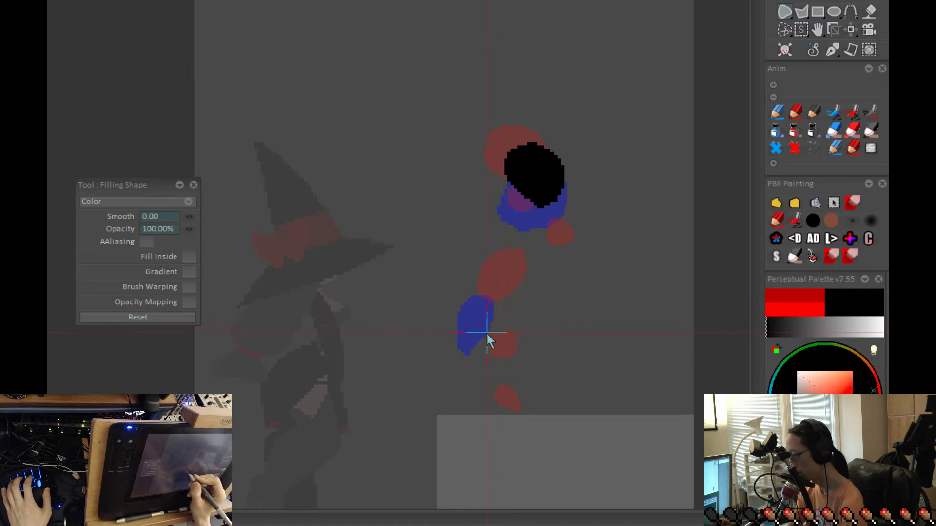
pyautogui.moveTo(466, 322); pyautogui.dragTo(487, 312)
pyautogui.press('Right')
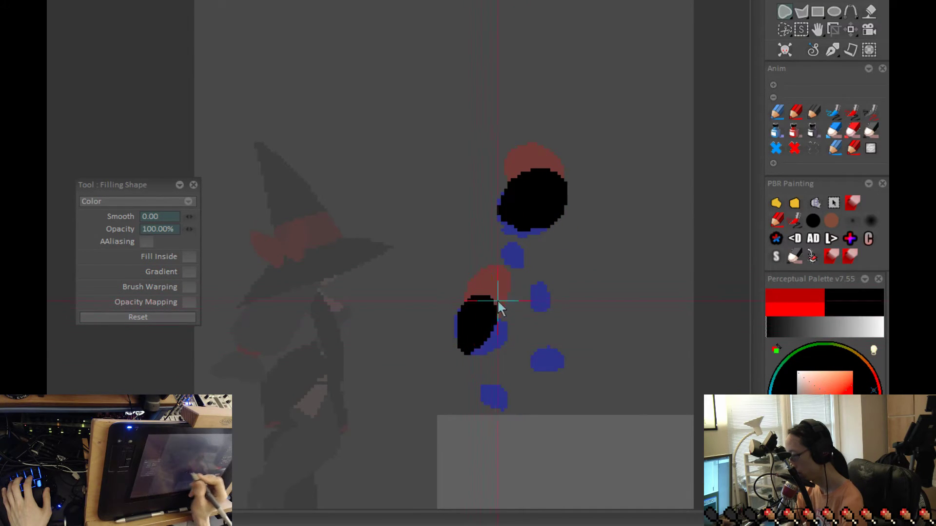
pyautogui.moveTo(477, 351); pyautogui.dragTo(489, 337)
# Step back and forth through the frames, then play the jump to judge the head and pelvis motion
pyautogui.scroll(-2, 523, 333)
pyautogui.press('Right')
pyautogui.press('Left')
pyautogui.press('Left')
pyautogui.press('Left')
pyautogui.press('Right')
pyautogui.press('Left')
pyautogui.press('Right')
pyautogui.press('Right')
pyautogui.press('Right')
pyautogui.press('Right')
pyautogui.press('Left')
pyautogui.press('Right')
pyautogui.press('Right')
pyautogui.press('Return')
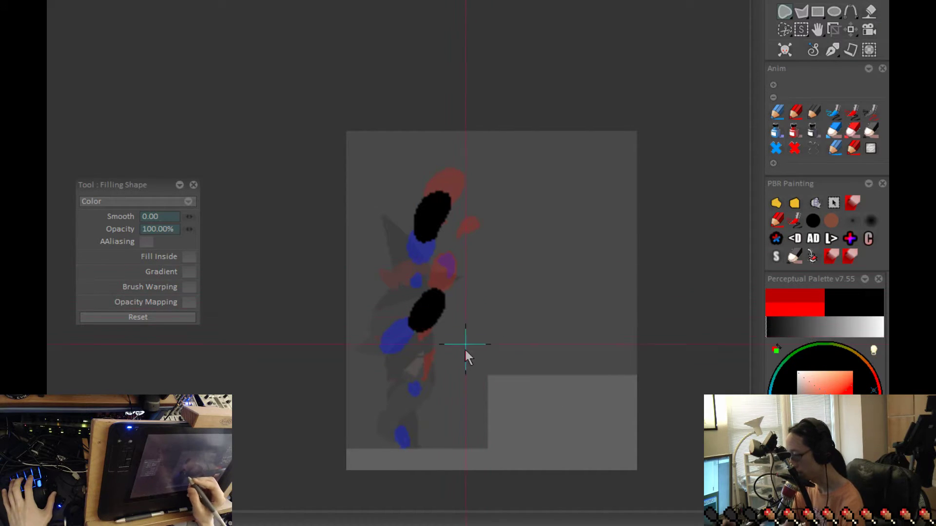
# Cut a copy of the filled pelvis on the rising in-between as a custom brush
pyautogui.press('b')
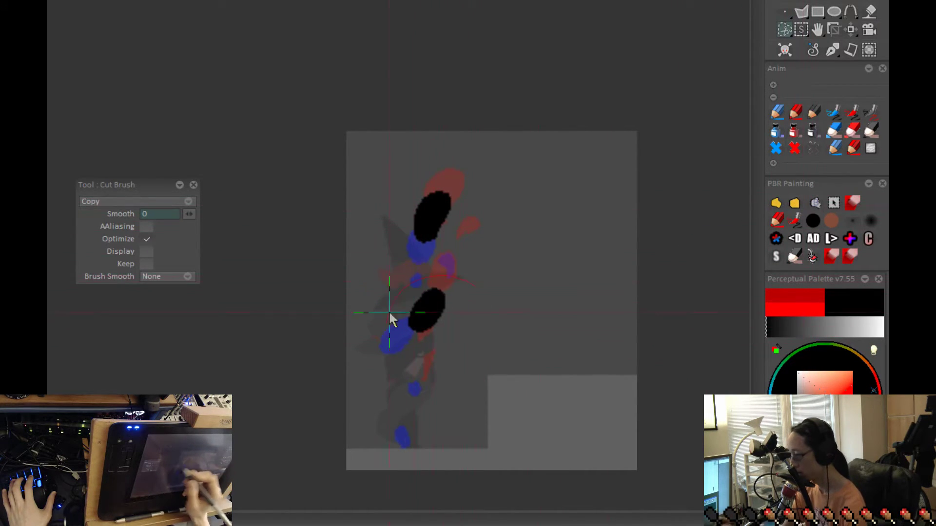
pyautogui.moveTo(405, 285); pyautogui.dragTo(447, 340)
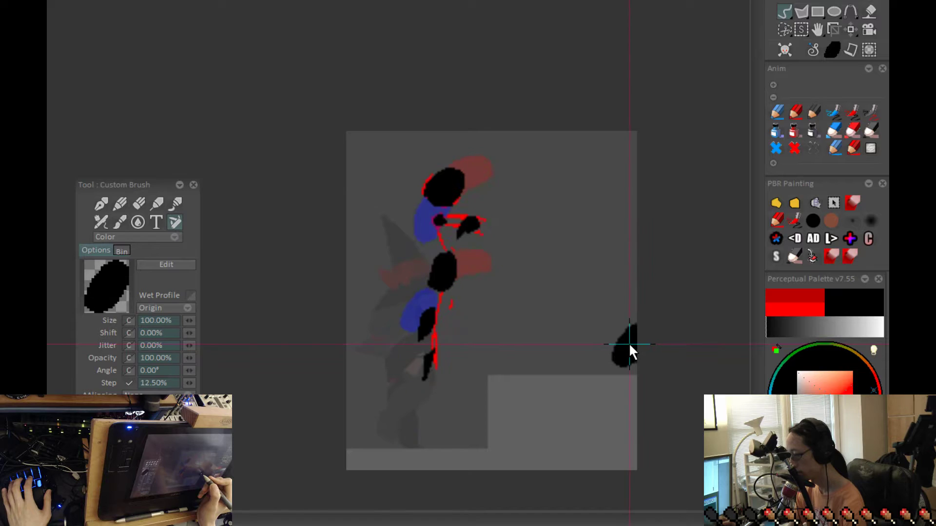
pyautogui.click(777, 204)
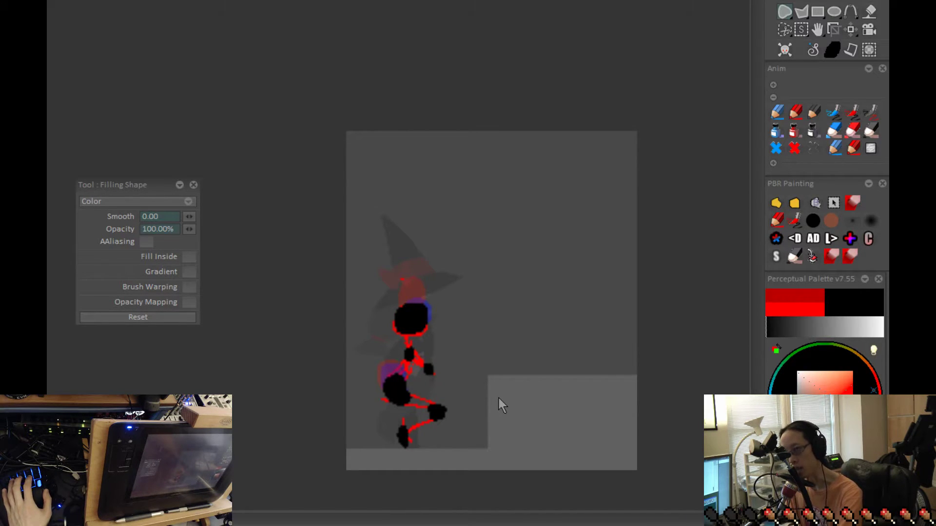
# Draw a filled foot at ground level on the first in-between after the crouch, undoing a stray change
pyautogui.moveTo(426, 370); pyautogui.dragTo(437, 226)
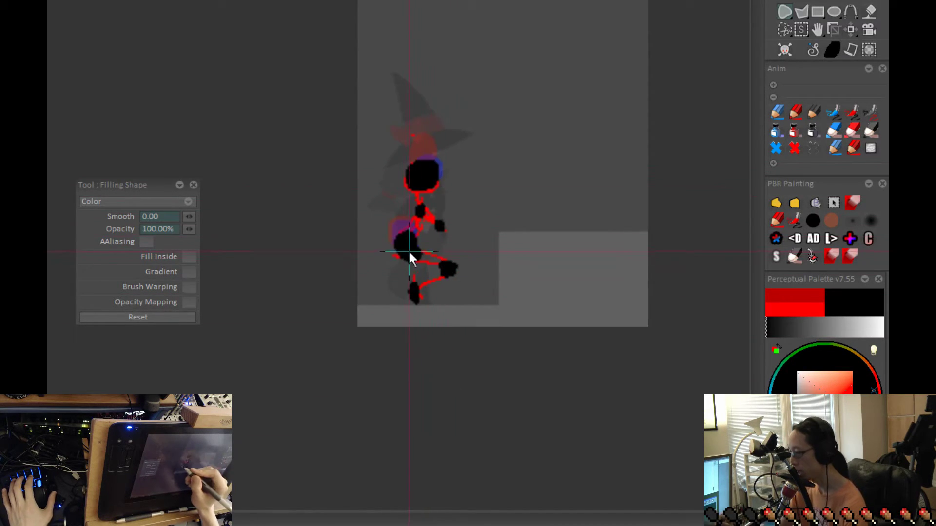
pyautogui.scroll(1, 428, 326)
pyautogui.press('Left')
pyautogui.press('Right')
pyautogui.press('Left')
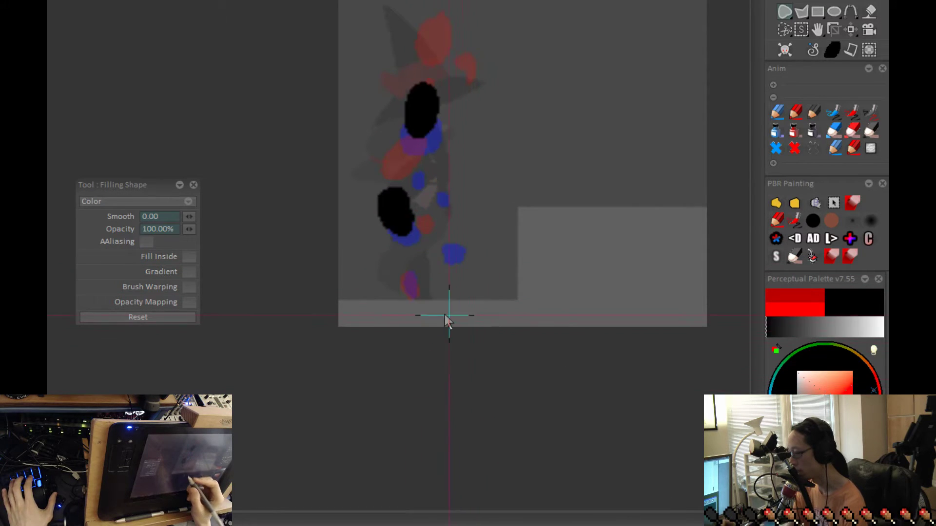
pyautogui.scroll(1, 410, 288)
pyautogui.moveTo(423, 297)
pyautogui.mouseDown()
pyautogui.moveTo(413, 303)
pyautogui.moveTo(422, 300)
pyautogui.moveTo(428, 359)
pyautogui.mouseUp()
pyautogui.scroll(-1, 446, 312)
pyautogui.hotkey('ctrl', 'z')
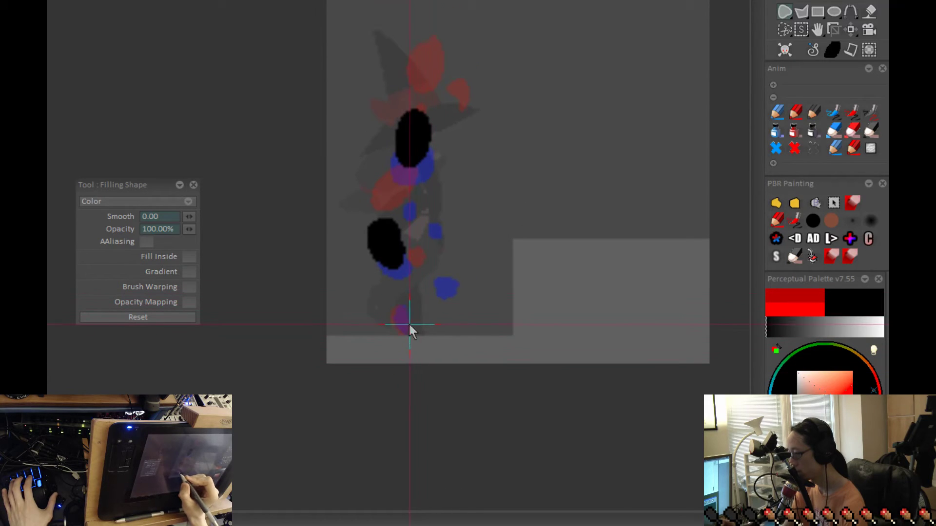
pyautogui.moveTo(400, 309); pyautogui.dragTo(411, 313)
# Try to draw a filled foot at ground level on the in-between following the takeoff pose
pyautogui.press('Right')
pyautogui.press('Right')
pyautogui.press('Left')
pyautogui.press('Left')
pyautogui.press('Right')
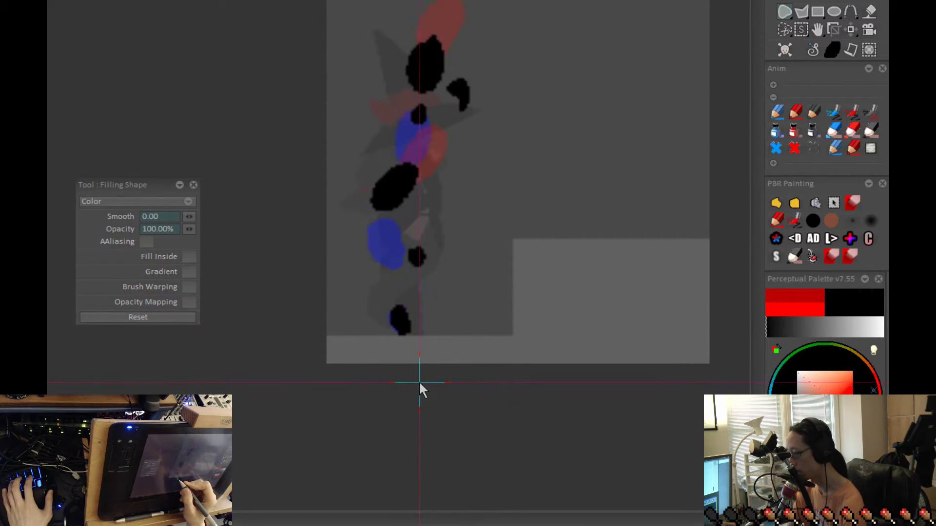
pyautogui.press('Right')
pyautogui.moveTo(408, 335); pyautogui.dragTo(397, 307)
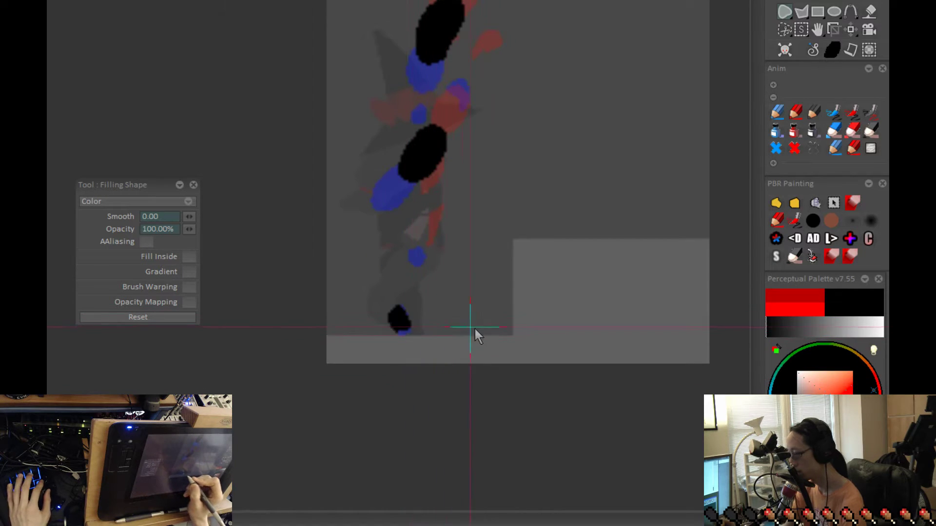
# Flip between the crouch, takeoff pose and neighbouring in-betweens to compare the foot positions
pyautogui.press('Left')
pyautogui.press('Right')
pyautogui.press('Right')
pyautogui.press('Left')
pyautogui.press('Left')
pyautogui.press('Left')
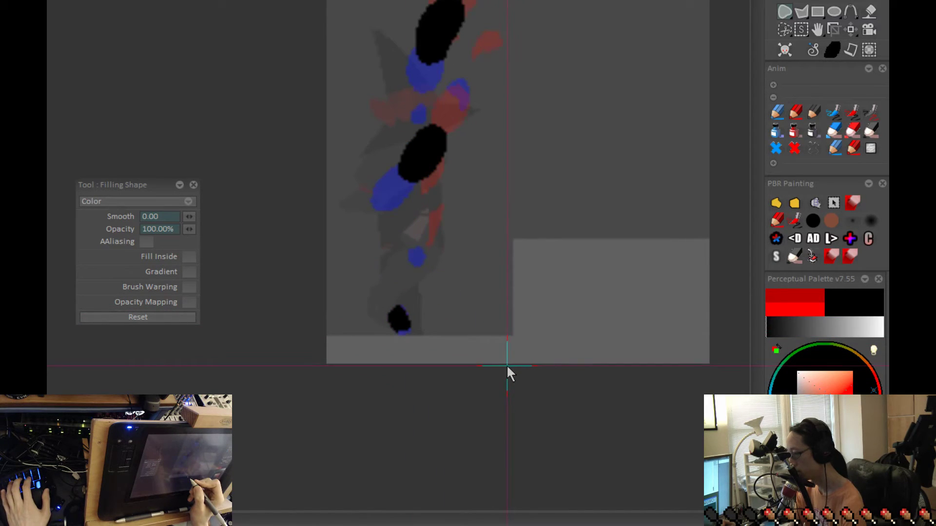
pyautogui.press('Right')
pyautogui.press('Right')
pyautogui.press('Left')
pyautogui.press('Right')
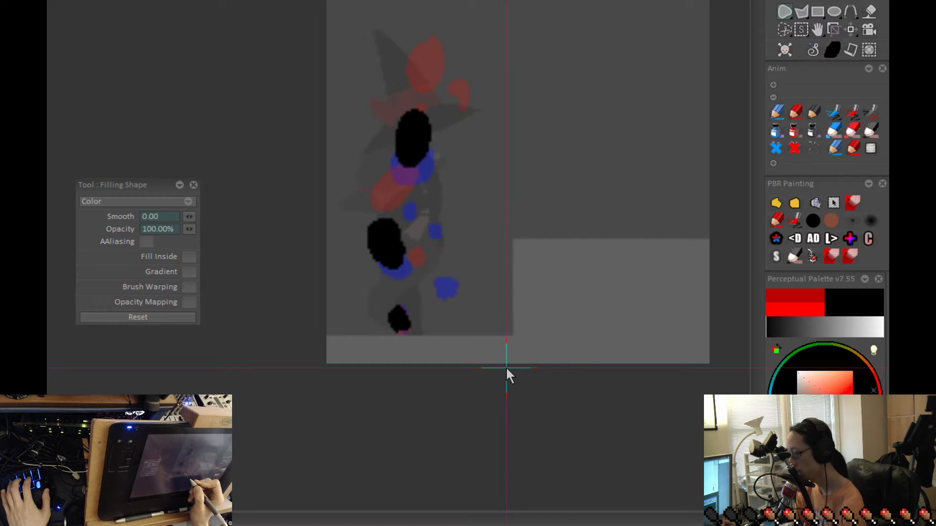
pyautogui.press('Right')
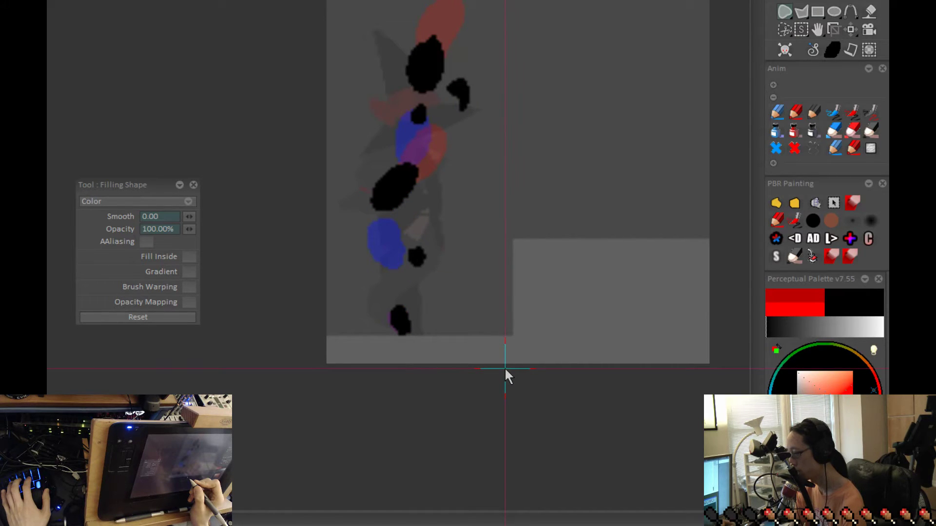
# Undo the foot drawn on the in-between after the takeoff pose
pyautogui.scroll(3, 419, 312)
pyautogui.press('Left')
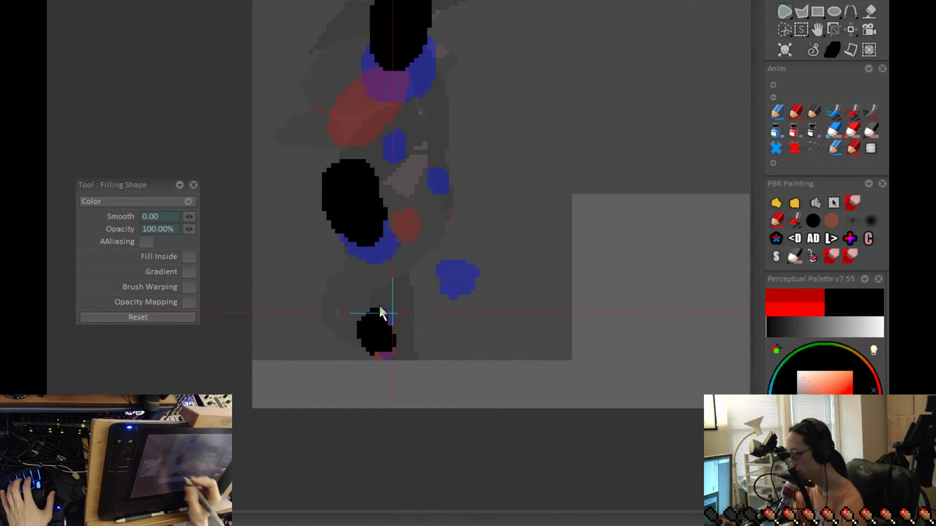
pyautogui.press('Right')
pyautogui.press('Right')
pyautogui.hotkey('ctrl', 'z')
pyautogui.press('Right')
pyautogui.press('Right')
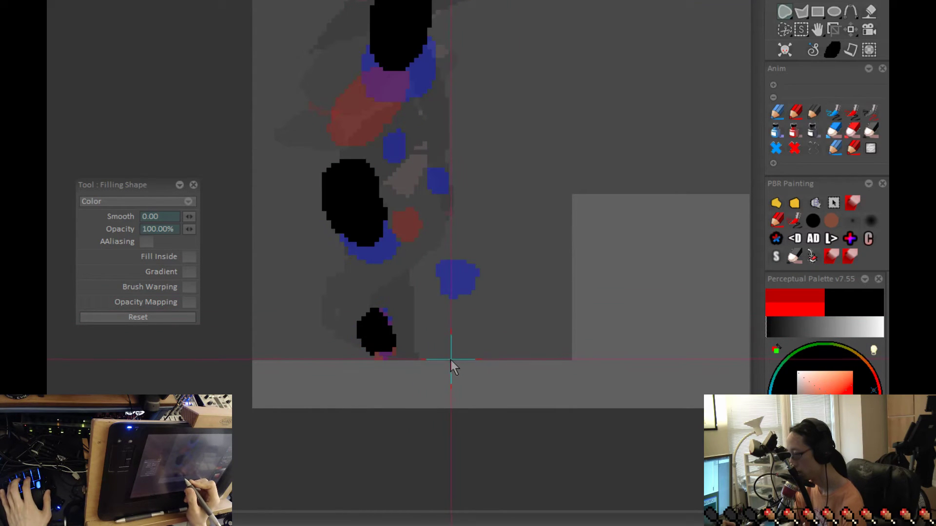
# Draw a filled knee on the first in-between, up and inward from the blue crouch knee ghost
pyautogui.press('Right')
pyautogui.press('Left')
pyautogui.press('Right')
pyautogui.press('Right')
pyautogui.press('Right')
pyautogui.press('Right')
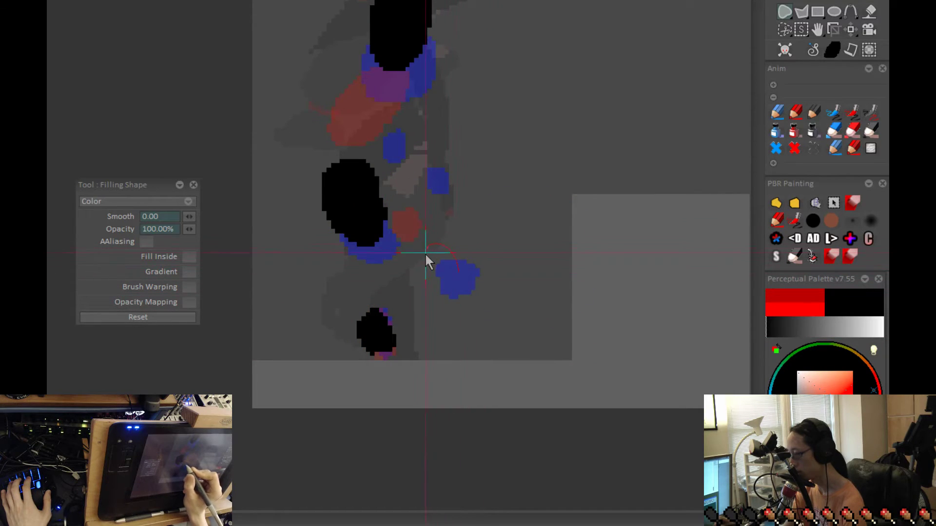
pyautogui.moveTo(426, 247); pyautogui.dragTo(464, 257)
pyautogui.press('Left')
pyautogui.press('Right')
pyautogui.press('Left')
pyautogui.press('Right')
pyautogui.press('Right')
# Erase the foot from the takeoff pose and compare it with the preceding in-between
pyautogui.moveTo(412, 299); pyautogui.dragTo(428, 303)
pyautogui.press('Left')
pyautogui.press('Right')
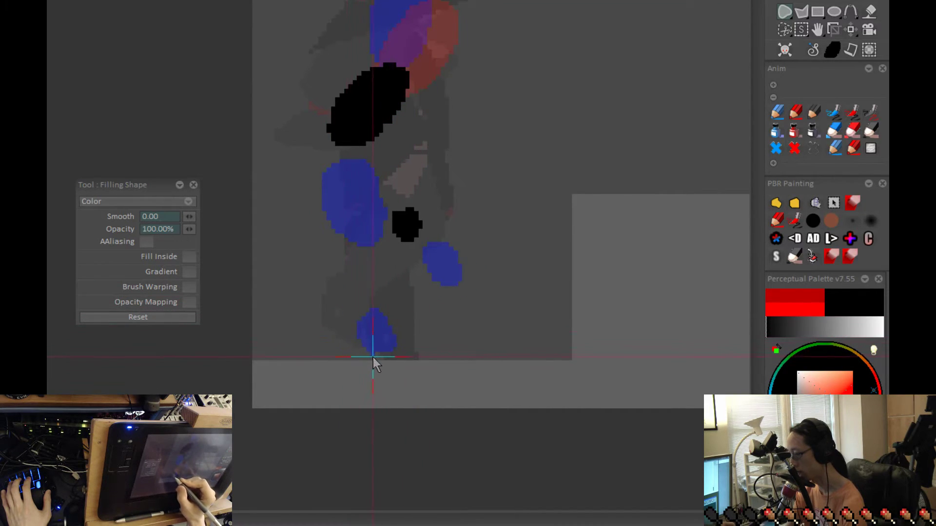
pyautogui.press('Left')
pyautogui.press('Right')
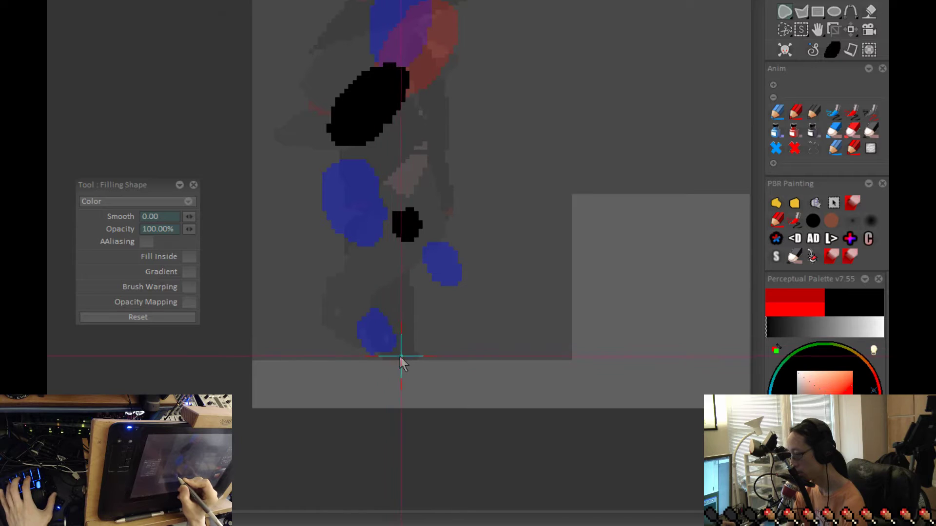
pyautogui.press('Left')
pyautogui.press('Right')
# Try to draw a foot with a raised heel on the takeoff pose
pyautogui.moveTo(324, 258)
pyautogui.mouseDown()
pyautogui.moveTo(416, 368)
pyautogui.moveTo(345, 330)
pyautogui.moveTo(382, 356)
pyautogui.mouseUp()
pyautogui.hotkey('ctrl', 'z')
pyautogui.press('Left')
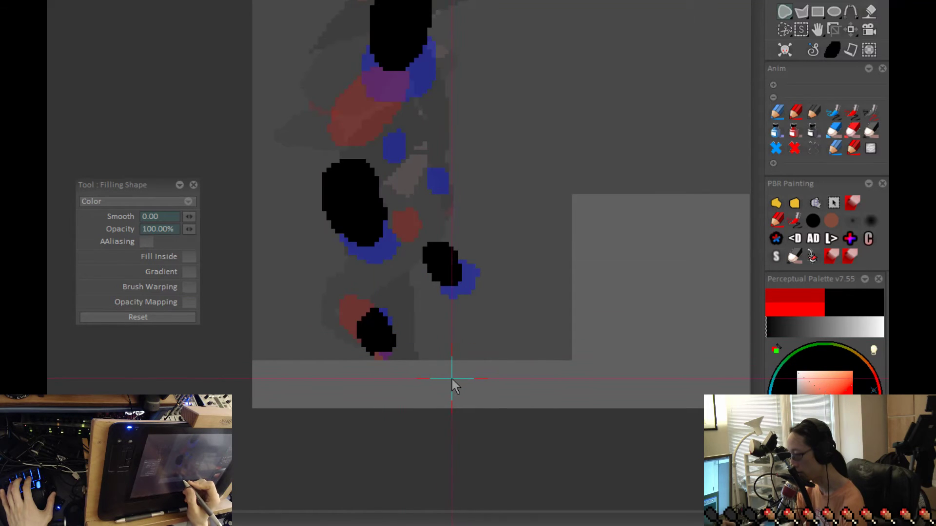
pyautogui.press('Right')
pyautogui.hotkey('ctrl', 'z')
# Reshape the foot on the first in-between so its toe reaches down to the ground line
pyautogui.press('Left')
pyautogui.press('Left')
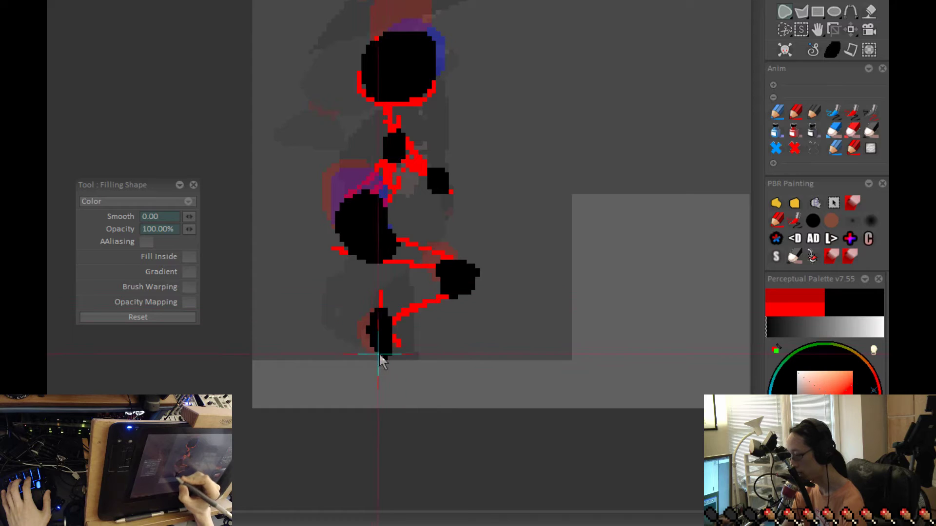
pyautogui.press('Left')
pyautogui.hotkey('ctrl', 'z')
pyautogui.press('Right')
pyautogui.press('Left')
pyautogui.moveTo(389, 355)
pyautogui.mouseDown()
pyautogui.moveTo(377, 307)
pyautogui.moveTo(359, 321)
pyautogui.moveTo(374, 352)
pyautogui.mouseUp()
pyautogui.press('Right')
pyautogui.press('Left')
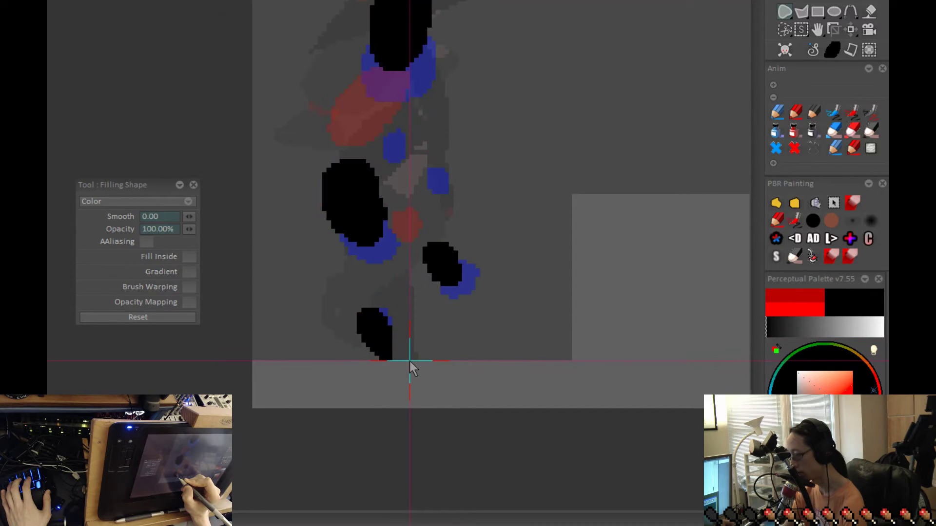
# Draw a slanted filled foot with a raised heel on the takeoff pose, trimming its upper and lower edges
pyautogui.press('Right')
pyautogui.press('Left')
pyautogui.press('Right')
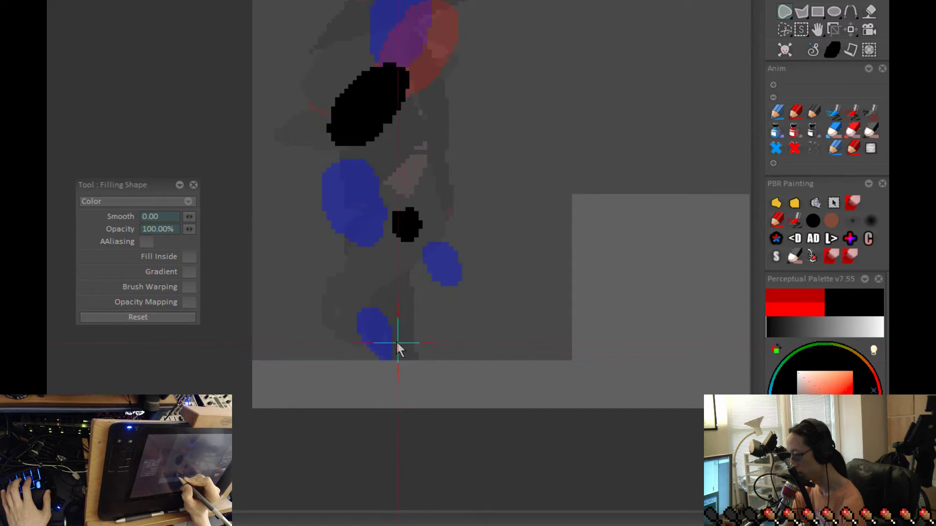
pyautogui.press('Left')
pyautogui.press('Right')
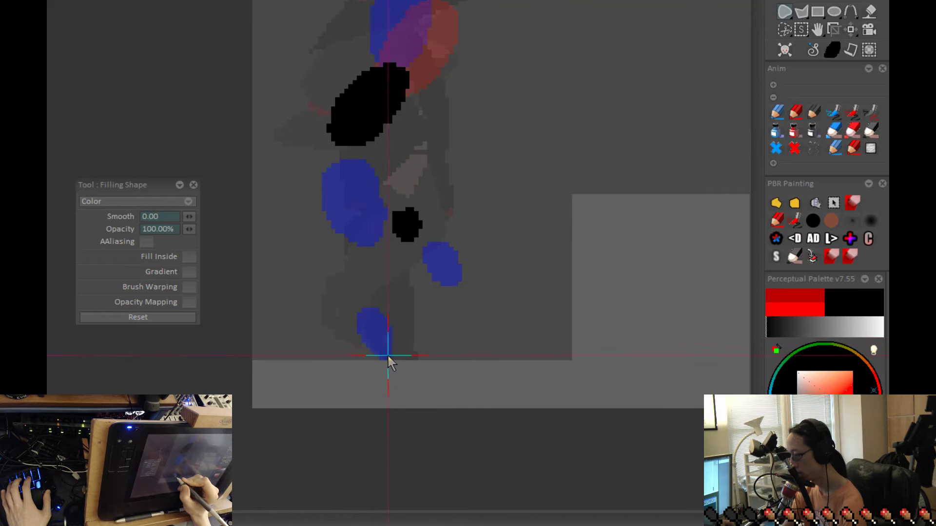
pyautogui.moveTo(392, 345)
pyautogui.mouseDown()
pyautogui.moveTo(353, 341)
pyautogui.moveTo(390, 362)
pyautogui.mouseUp()
pyautogui.press('Left')
pyautogui.press('Right')
pyautogui.press('Left')
pyautogui.press('Right')
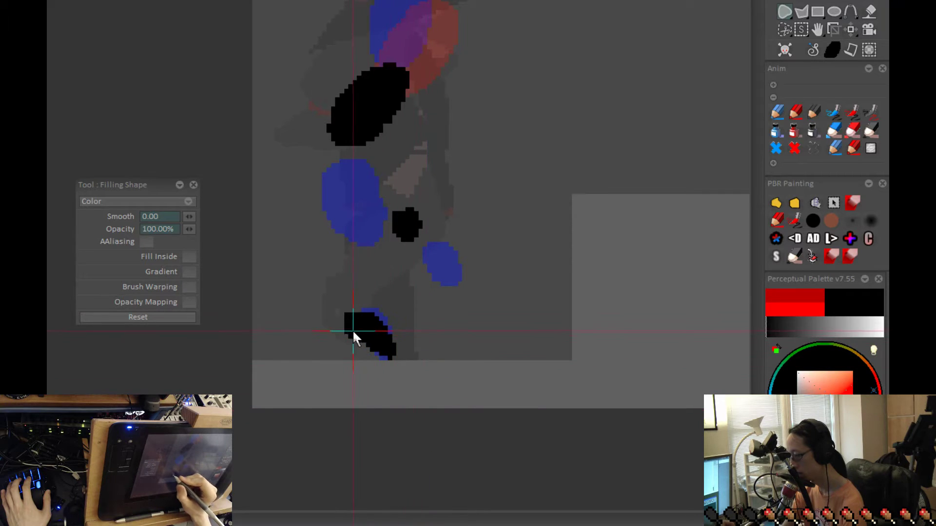
pyautogui.moveTo(362, 337); pyautogui.dragTo(383, 351)
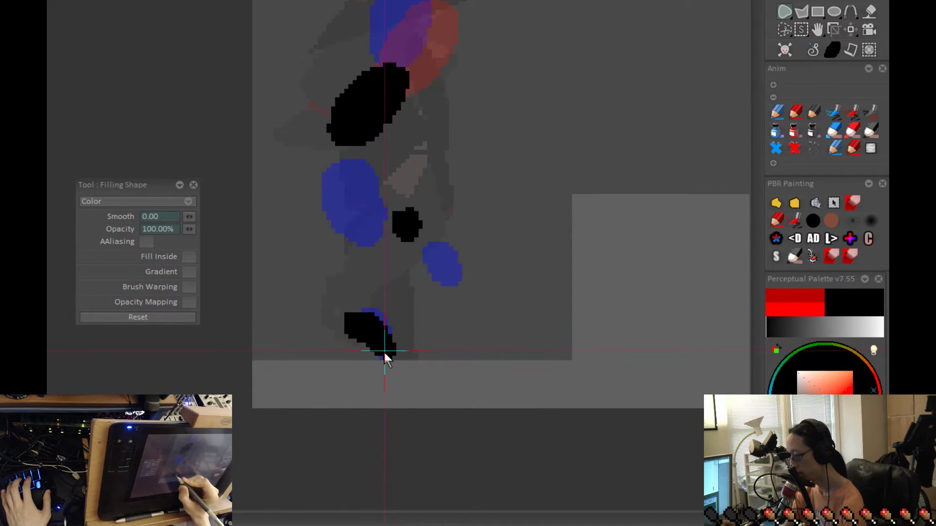
pyautogui.moveTo(377, 308)
pyautogui.mouseDown()
pyautogui.moveTo(392, 337)
pyautogui.moveTo(412, 316)
pyautogui.mouseUp()
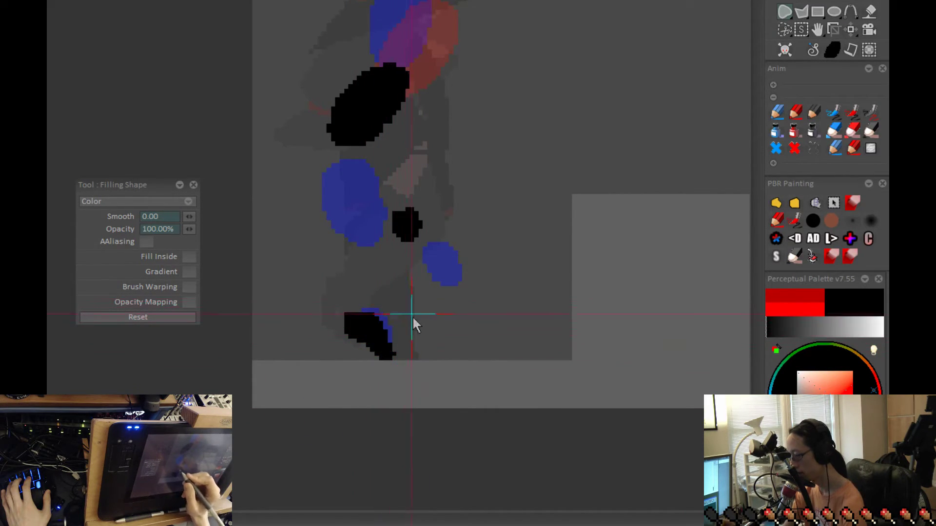
pyautogui.moveTo(359, 347)
pyautogui.mouseDown()
pyautogui.moveTo(323, 328)
pyautogui.moveTo(350, 341)
pyautogui.mouseUp()
# Flip through the takeoff frames to examine how the heel lifts from one pose to the next
pyautogui.press('Left')
pyautogui.press('Left')
pyautogui.press('Right')
pyautogui.press('Right')
pyautogui.press('Right')
pyautogui.press('Left')
pyautogui.press('Right')
pyautogui.press('Left')
pyautogui.press('Right')
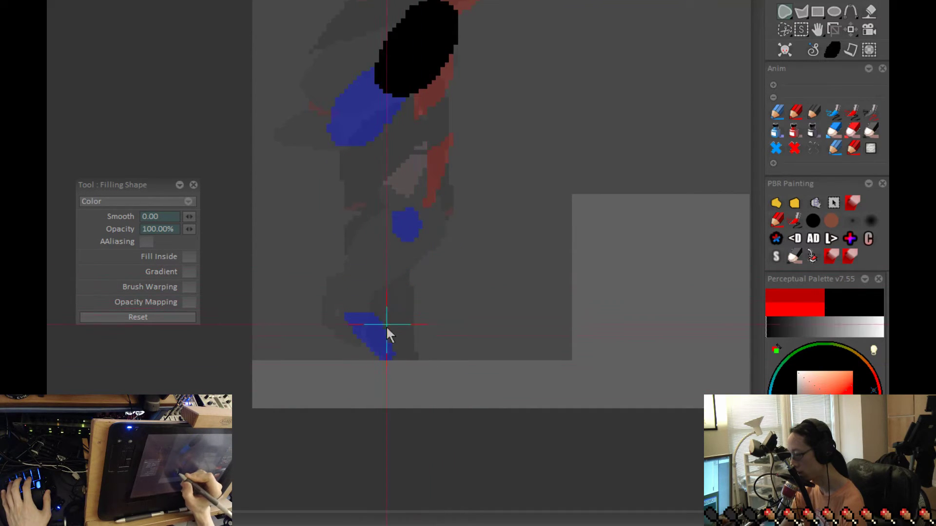
# Draw and trim a filled, toe-down foot on the in-between after the takeoff pose
pyautogui.moveTo(391, 359)
pyautogui.mouseDown()
pyautogui.moveTo(390, 333)
pyautogui.moveTo(367, 309)
pyautogui.moveTo(360, 336)
pyautogui.moveTo(375, 379)
pyautogui.moveTo(393, 366)
pyautogui.mouseUp()
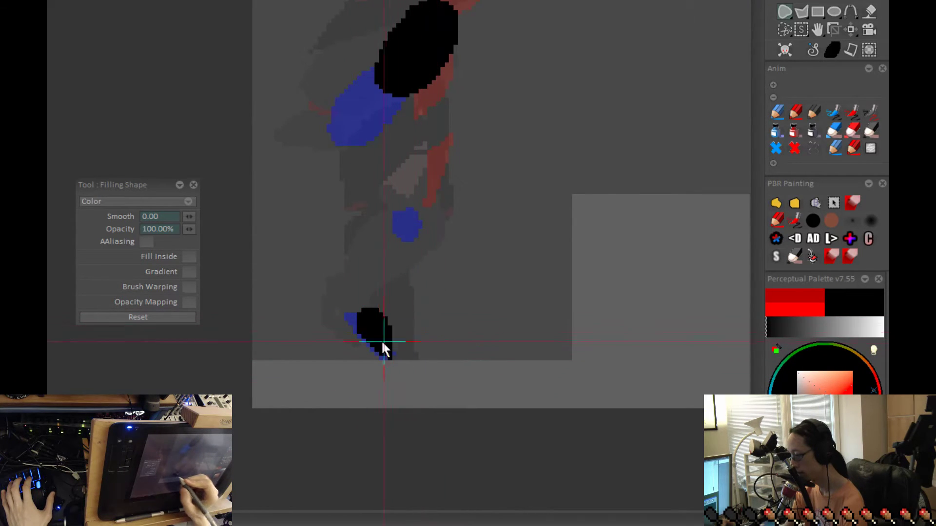
pyautogui.moveTo(360, 340); pyautogui.dragTo(387, 358)
pyautogui.moveTo(389, 322); pyautogui.dragTo(403, 361)
pyautogui.press('Left')
pyautogui.press('Right')
pyautogui.press('Right')
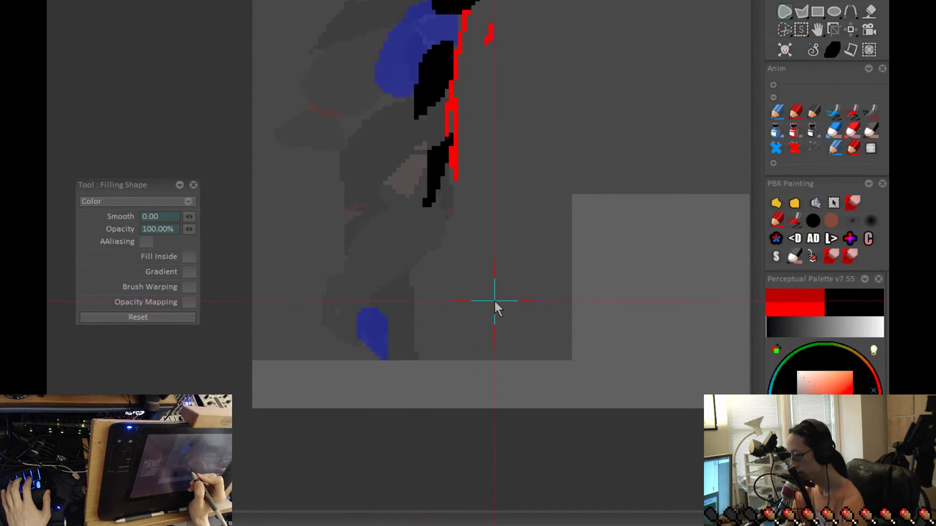
# Compare the new foot with the rising pose and the preceding takeoff frames
pyautogui.press('Left')
pyautogui.press('Right')
pyautogui.press('Left')
pyautogui.press('Right')
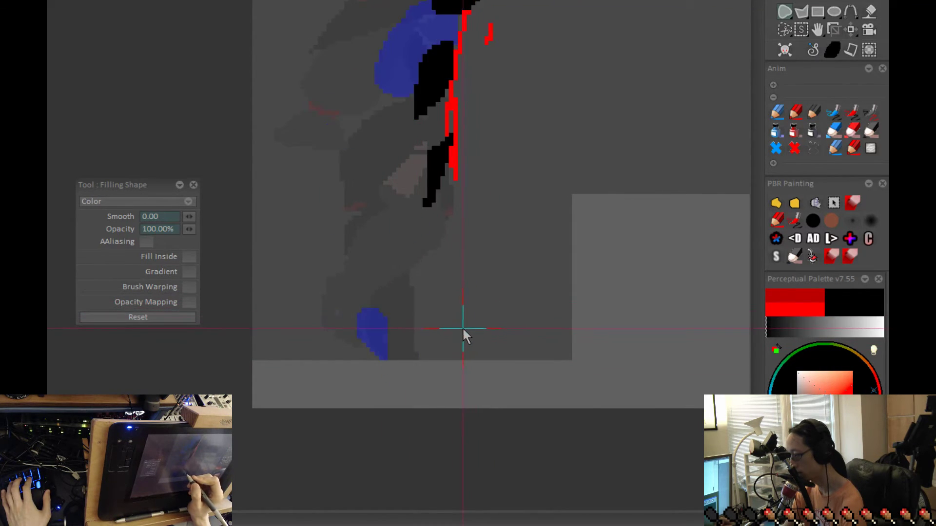
pyautogui.scroll(-1, 432, 297)
pyautogui.moveTo(432, 297); pyautogui.dragTo(441, 414)
pyautogui.press('Left')
pyautogui.press('Right')
pyautogui.press('Left')
pyautogui.press('Left')
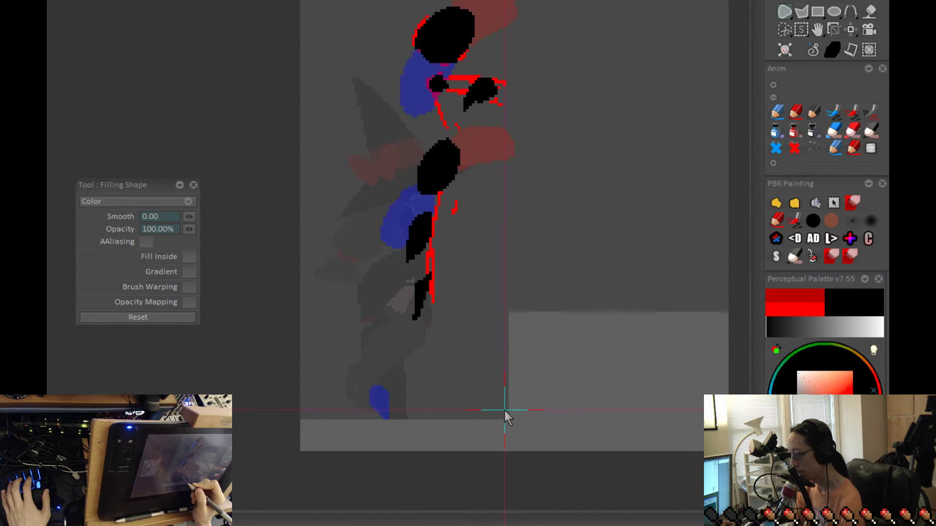
# Flip through the launch and airborne poses to compare where the trailing feet sit
pyautogui.press('Right')
pyautogui.press('Right')
pyautogui.press('Right')
pyautogui.press('Right')
pyautogui.press('Right')
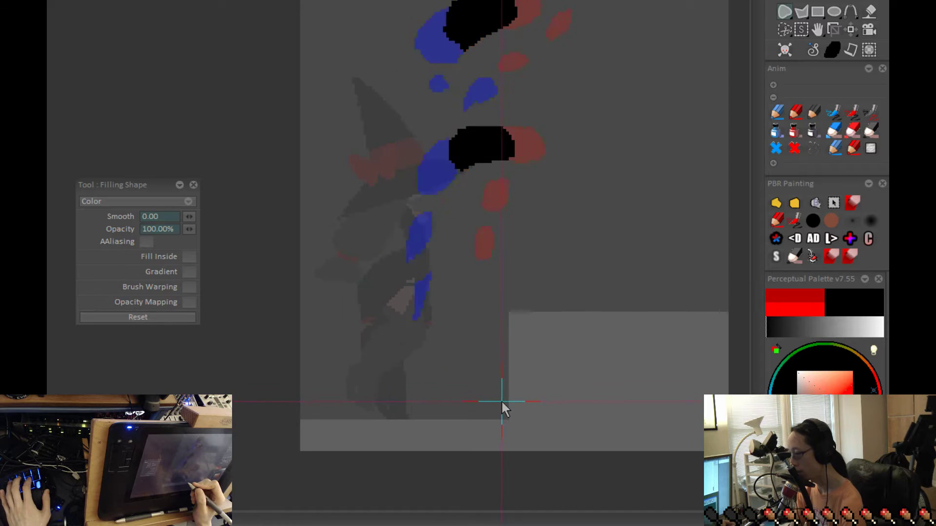
pyautogui.press('Left')
pyautogui.press('Left')
pyautogui.press('Right')
pyautogui.press('Right')
pyautogui.press('Left')
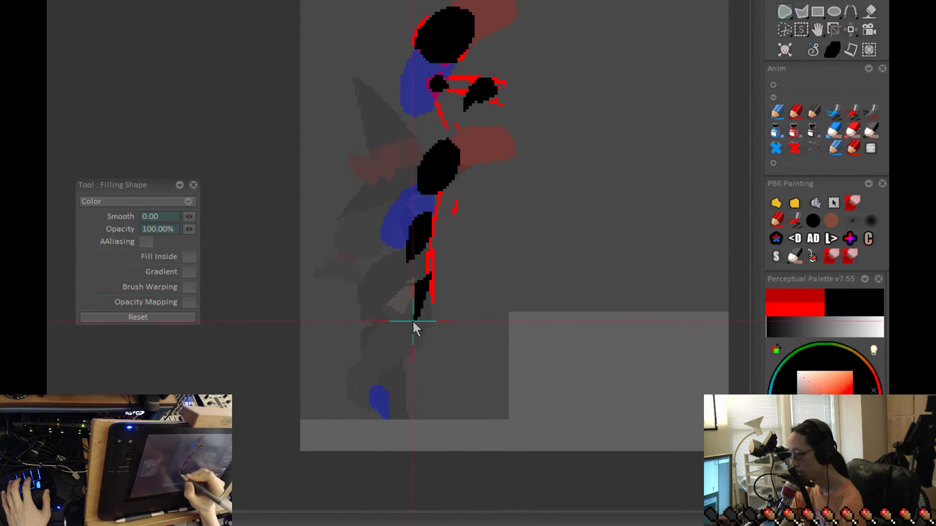
# Replace the lower foot on the launch pose with a filled, toe-down foot placed farther back
pyautogui.moveTo(415, 308); pyautogui.dragTo(439, 267)
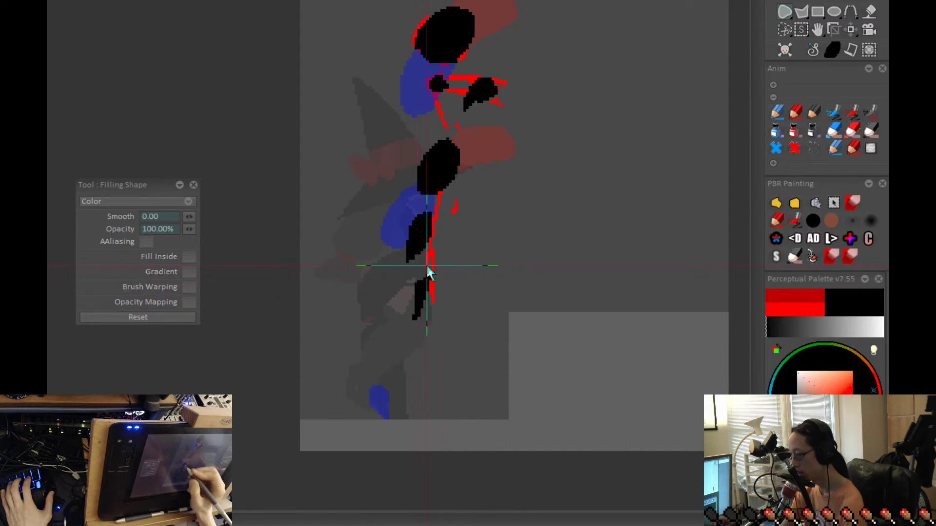
pyautogui.hotkey('ctrl', 'z')
pyautogui.press('Left')
pyautogui.press('Left')
pyautogui.press('Right')
pyautogui.press('Right')
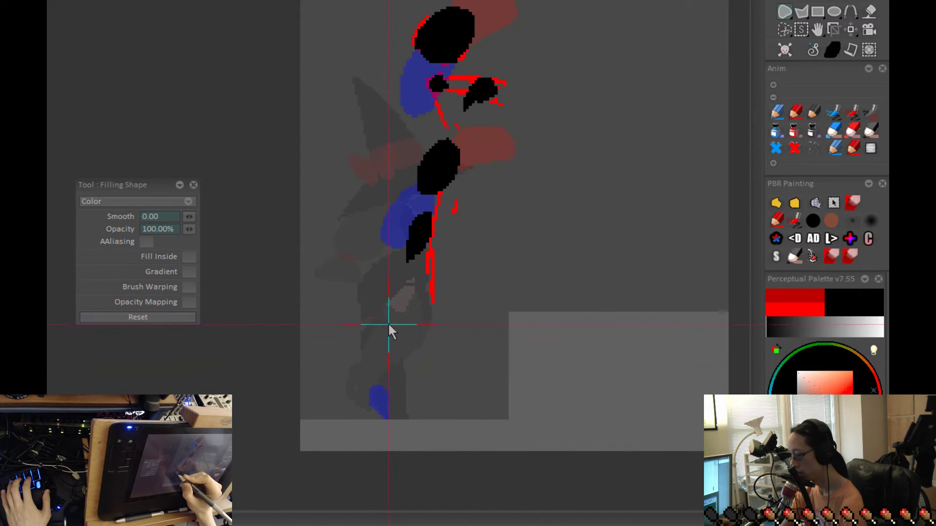
pyautogui.moveTo(404, 296); pyautogui.dragTo(390, 327)
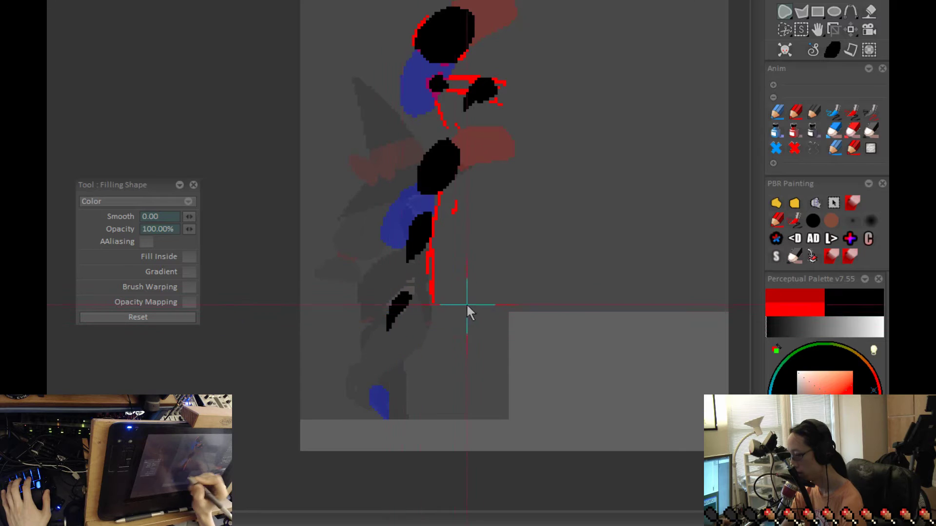
# Compare the repositioned launch foot with the poses before and after it
pyautogui.press('Left')
pyautogui.press('Right')
pyautogui.press('Left')
pyautogui.press('Right')
pyautogui.press('Right')
pyautogui.press('Left')
pyautogui.press('Left')
pyautogui.press('Right')
pyautogui.press('Left')
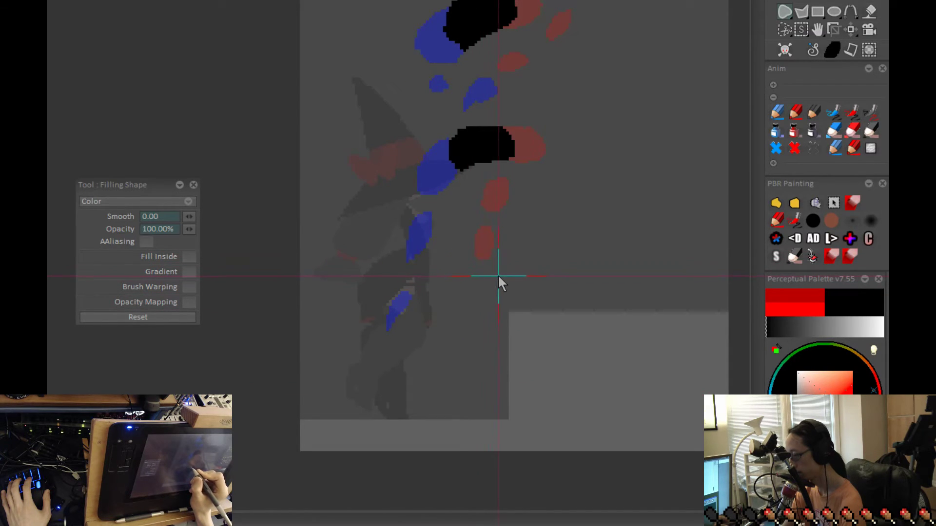
# Draw a small filled, toe-down foot below the body on the mid-air pose following the launch
pyautogui.moveTo(491, 247); pyautogui.dragTo(498, 279)
pyautogui.press('Left')
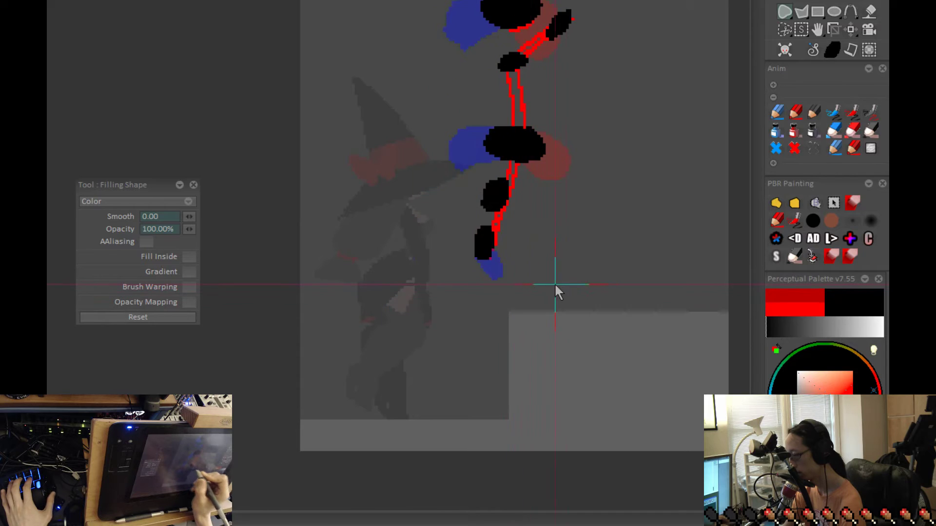
pyautogui.press('Right')
pyautogui.press('Right')
pyautogui.press('Left')
pyautogui.press('Left')
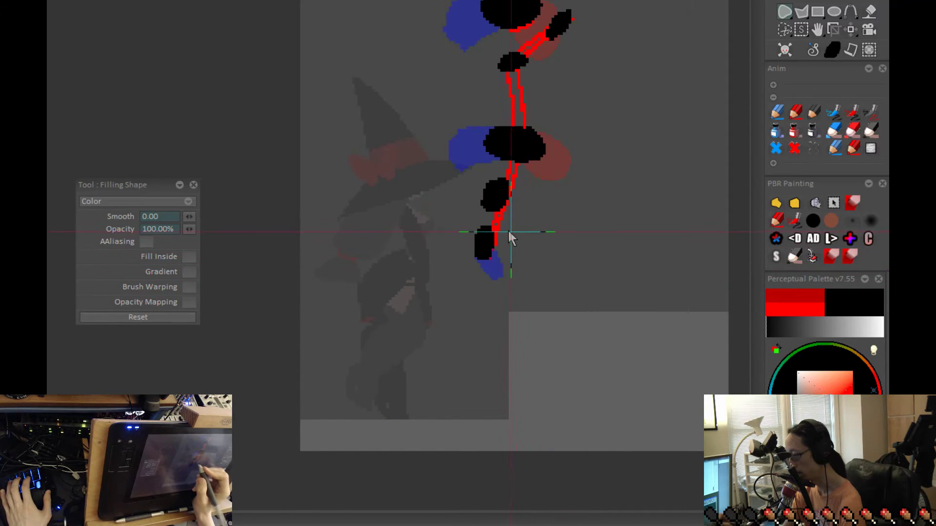
# Remove the old trailing foot from the first descending pose, checking it against the neighbouring frames
pyautogui.press('Right')
pyautogui.press('Right')
pyautogui.press('Right')
pyautogui.press('Left')
pyautogui.press('Right')
pyautogui.press('Right')
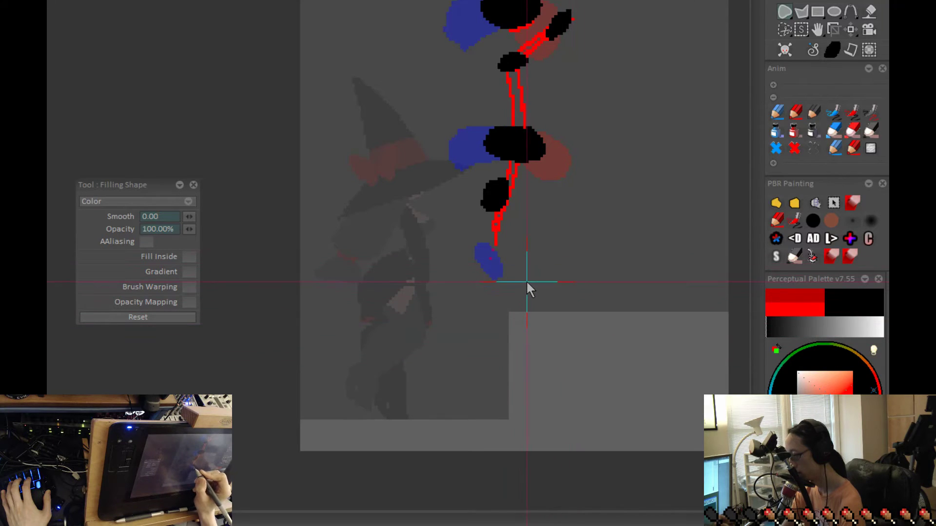
# Remove the old knee from the descending pose and draw a filled, toe-down foot just above the platform
pyautogui.press('Left')
pyautogui.press('Left')
pyautogui.press('Left')
pyautogui.press('Right')
pyautogui.press('Right')
pyautogui.press('Right')
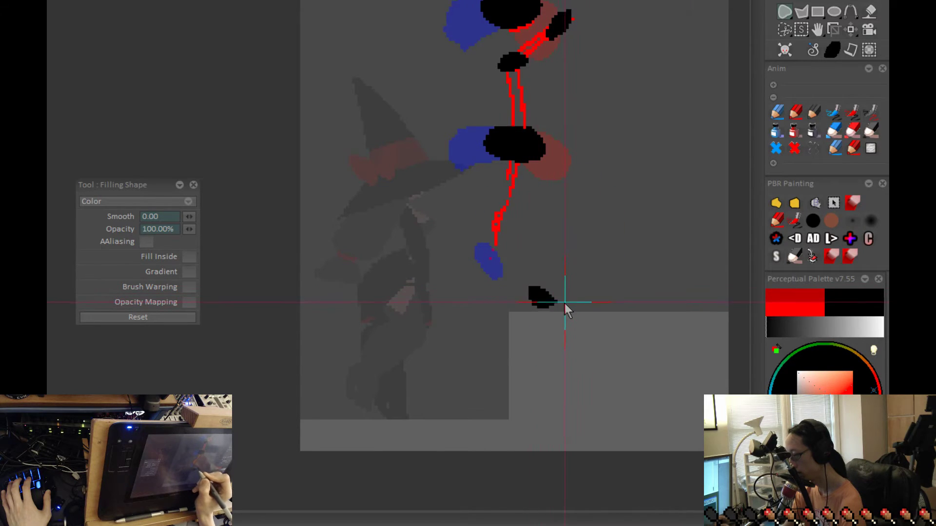
pyautogui.moveTo(536, 306); pyautogui.dragTo(553, 309)
pyautogui.press('Right')
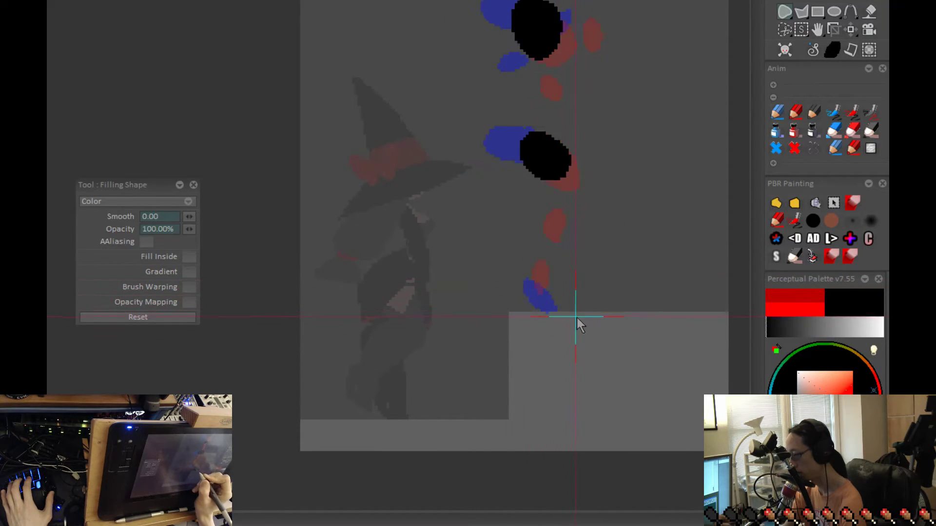
# Flip between the airborne and descending poses to examine the foot's path to the platform
pyautogui.press('Left')
pyautogui.press('Left')
pyautogui.press('Left')
pyautogui.press('Right')
pyautogui.press('Right')
pyautogui.press('Left')
pyautogui.press('Left')
pyautogui.press('Left')
pyautogui.press('Right')
pyautogui.press('Right')
pyautogui.press('Right')
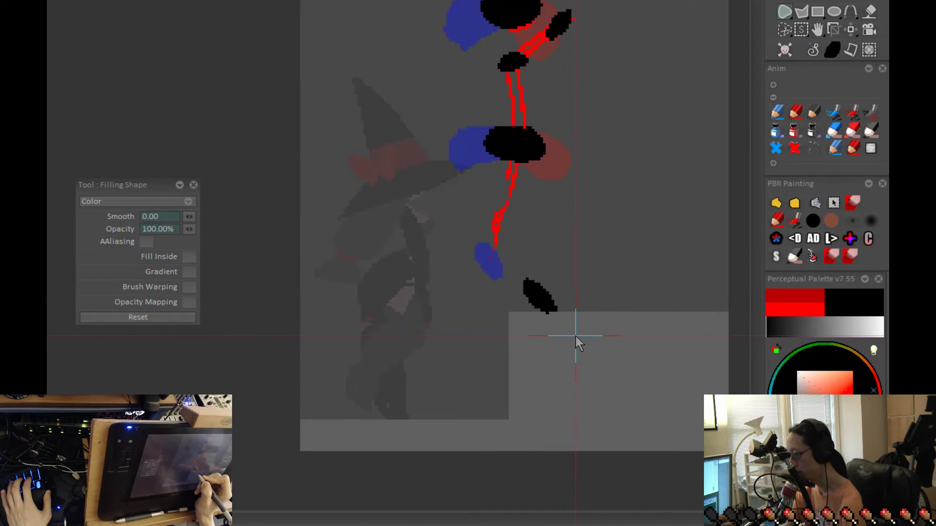
# Draw a filled foot with its toe reaching the platform on the in-between after the descending pose
pyautogui.press('Left')
pyautogui.scroll(1, 551, 305)
pyautogui.moveTo(553, 309)
pyautogui.mouseDown()
pyautogui.moveTo(536, 261)
pyautogui.moveTo(512, 269)
pyautogui.moveTo(532, 315)
pyautogui.moveTo(554, 311)
pyautogui.mouseUp()
pyautogui.press('Left')
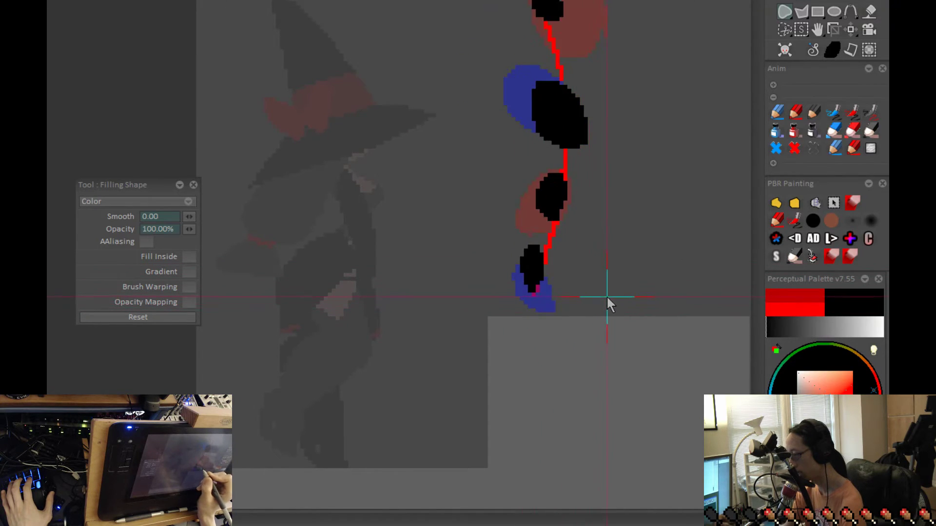
# Replace the old knee and foot on the touchdown pose with a filled, heel-raised foot on the platform
pyautogui.moveTo(582, 208)
pyautogui.mouseDown()
pyautogui.moveTo(563, 293)
pyautogui.moveTo(582, 285)
pyautogui.mouseUp()
pyautogui.press('Right')
pyautogui.press('Right')
pyautogui.press('Left')
pyautogui.press('Left')
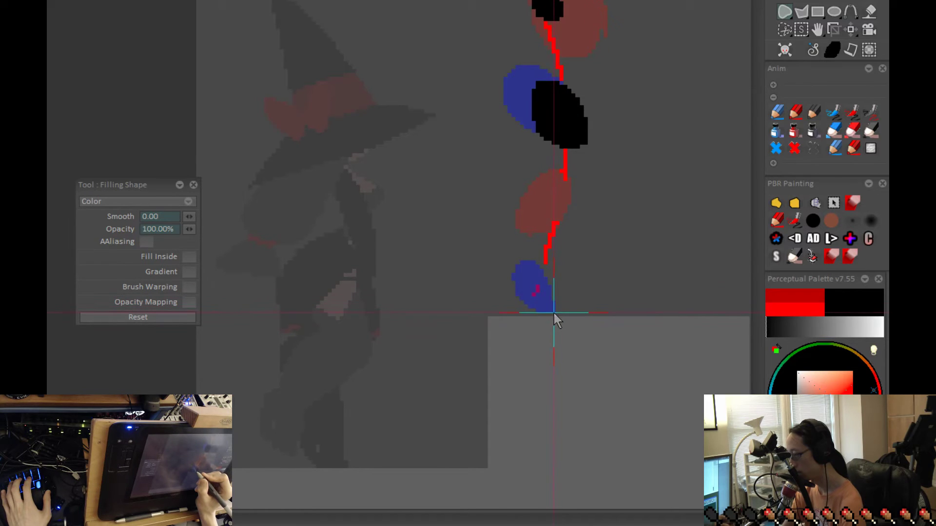
pyautogui.moveTo(543, 265)
pyautogui.mouseDown()
pyautogui.moveTo(524, 271)
pyautogui.moveTo(574, 309)
pyautogui.mouseUp()
pyautogui.press('Right')
pyautogui.press('Left')
pyautogui.press('Right')
pyautogui.press('Left')
pyautogui.press('Right')
# Draw a narrow filled foot with its toe on the platform on the landing crouch pose
pyautogui.scroll(-1, 638, 326)
pyautogui.moveTo(638, 325); pyautogui.dragTo(614, 354)
pyautogui.press('Left')
pyautogui.press('Left')
pyautogui.press('Right')
pyautogui.press('Right')
pyautogui.press('Left')
pyautogui.press('Right')
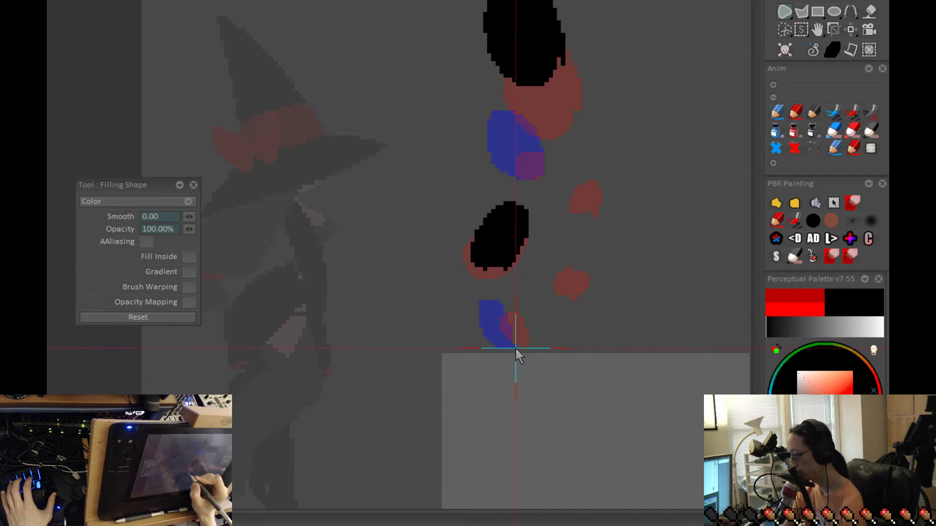
pyautogui.moveTo(517, 348)
pyautogui.mouseDown()
pyautogui.moveTo(496, 307)
pyautogui.moveTo(482, 320)
pyautogui.moveTo(516, 350)
pyautogui.mouseUp()
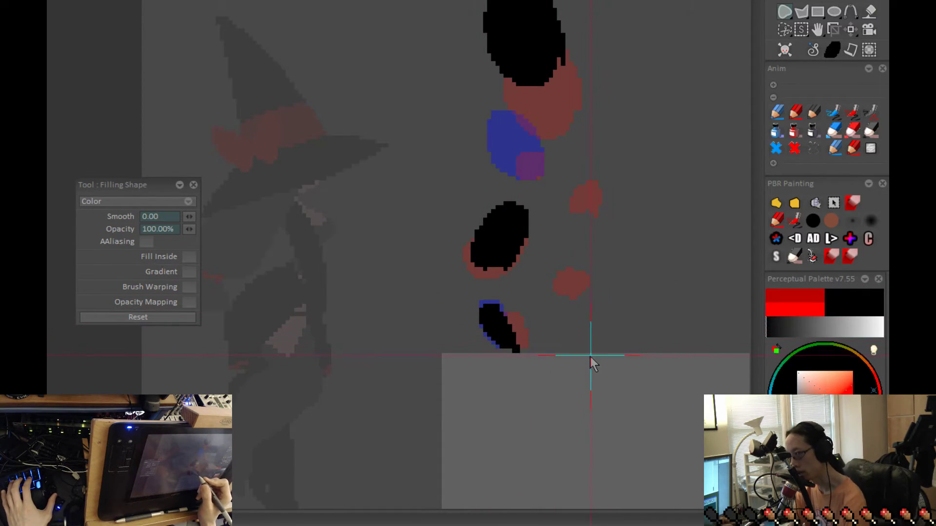
# Flip repeatedly through the descent, touchdown and landing frames to examine the foot's contact with the platform
pyautogui.press('Right')
pyautogui.press('Right')
pyautogui.press('Right')
pyautogui.press('Left')
pyautogui.press('Left')
pyautogui.press('Left')
pyautogui.press('Left')
pyautogui.press('Right')
pyautogui.press('Right')
pyautogui.press('Right')
pyautogui.press('Right')
pyautogui.press('Right')
pyautogui.press('Left')
pyautogui.press('Right')
pyautogui.press('Right')
pyautogui.press('Right')
pyautogui.press('Right')
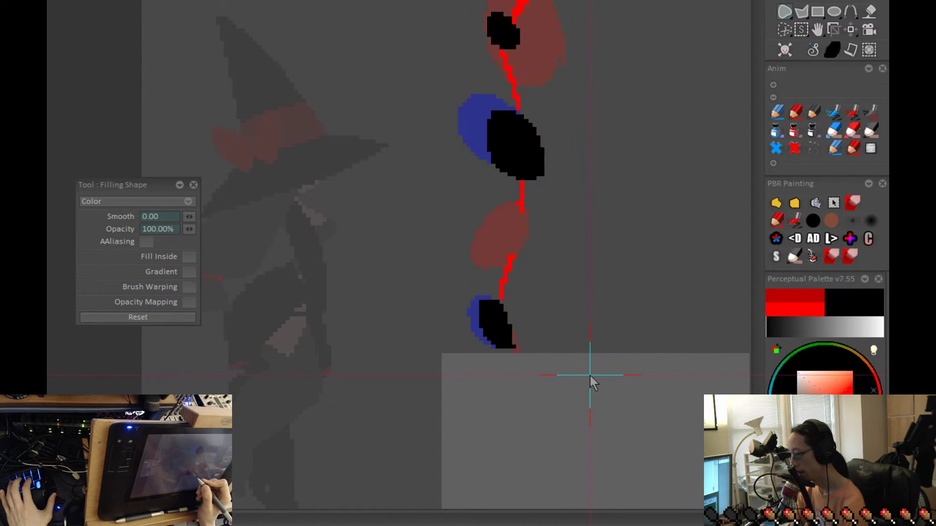
pyautogui.press('Left')
pyautogui.press('Left')
pyautogui.press('Left')
pyautogui.press('Left')
pyautogui.press('Left')
pyautogui.press('Right')
pyautogui.press('Right')
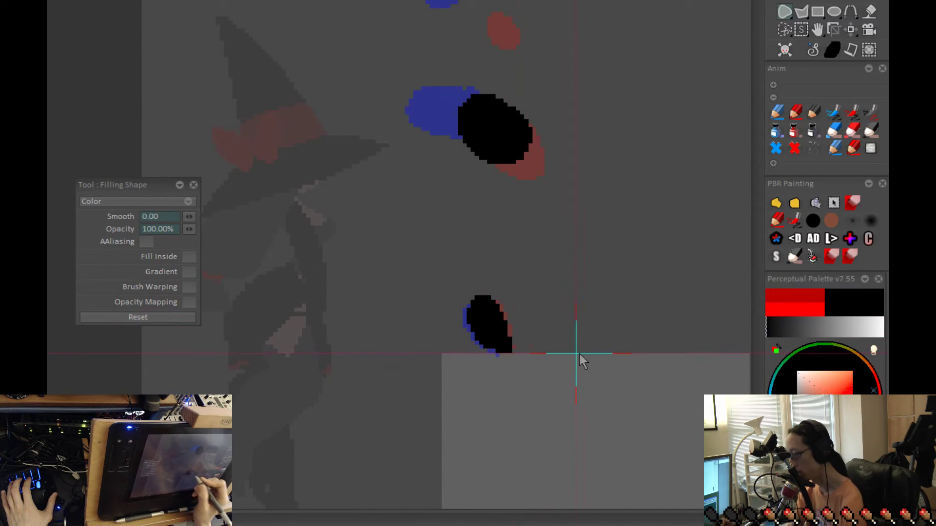
pyautogui.press('Left')
pyautogui.press('Right')
pyautogui.press('Left')
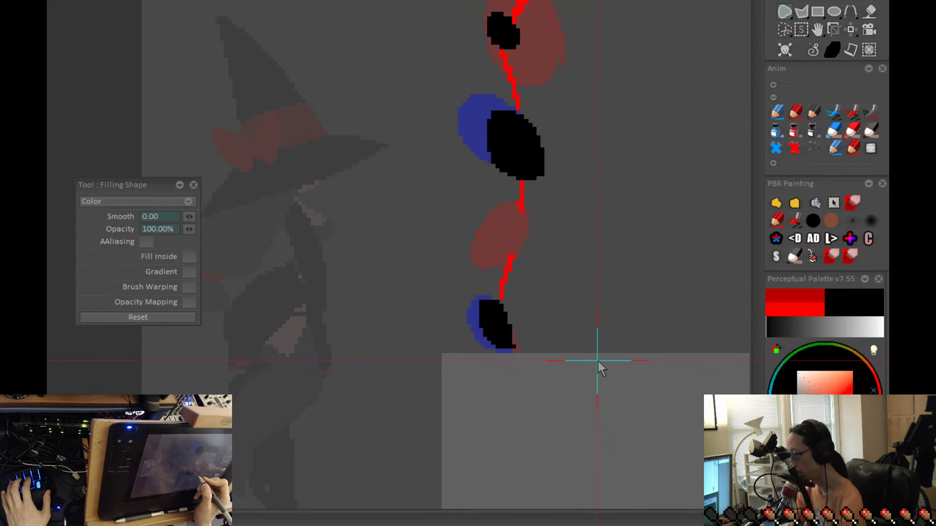
pyautogui.press('Left')
pyautogui.press('Right')
pyautogui.press('Right')
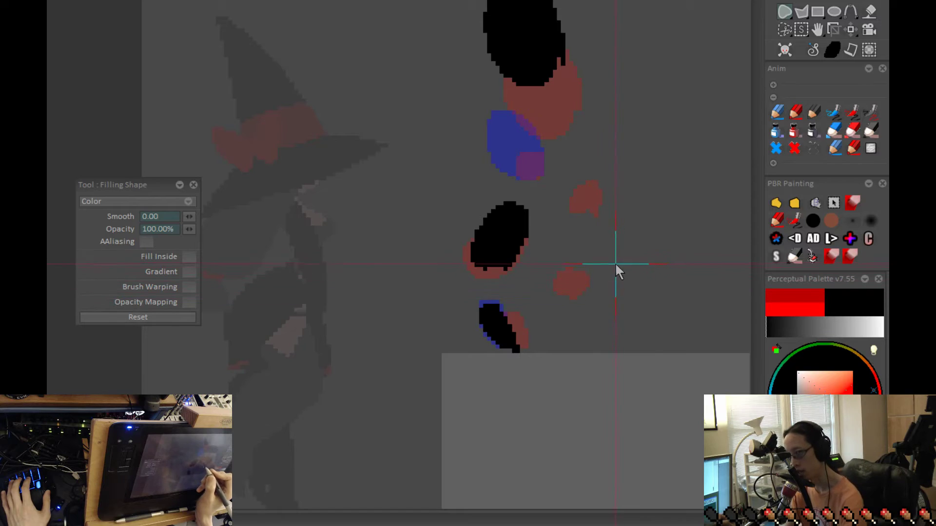
# Try a filled round shape above the platform, ahead of the landing crouch
pyautogui.moveTo(595, 304)
pyautogui.mouseDown()
pyautogui.moveTo(616, 271)
pyautogui.moveTo(596, 259)
pyautogui.moveTo(612, 264)
pyautogui.moveTo(622, 291)
pyautogui.moveTo(597, 297)
pyautogui.moveTo(626, 265)
pyautogui.mouseUp()
pyautogui.hotkey('ctrl', 'z')
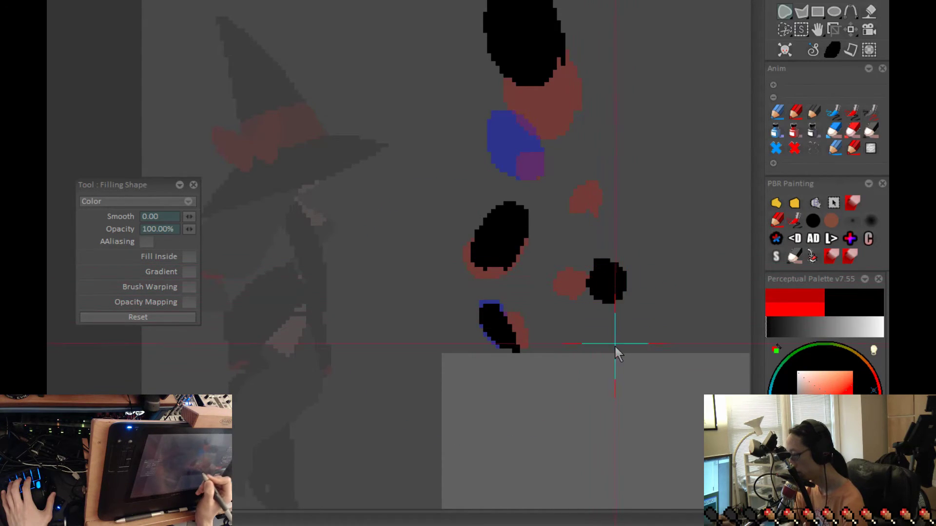
pyautogui.press('Right')
pyautogui.press('Right')
pyautogui.press('Left')
pyautogui.press('Right')
pyautogui.press('Left')
pyautogui.press('Left')
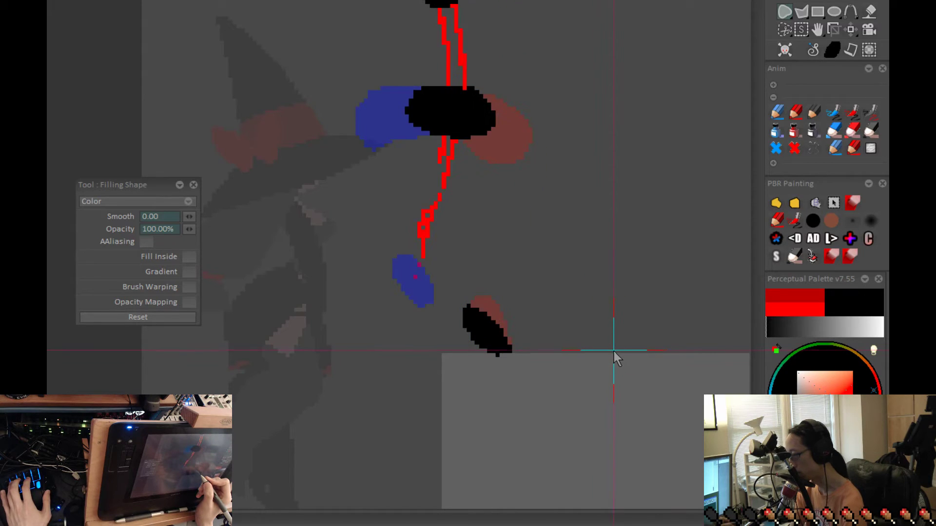
# Examine the foot positions across the whole jump, from the landing back to the launch poses
pyautogui.moveTo(623, 338); pyautogui.dragTo(539, 364)
pyautogui.press('Right')
pyautogui.press('Left')
pyautogui.press('Right')
pyautogui.moveTo(447, 268); pyautogui.dragTo(458, 273)
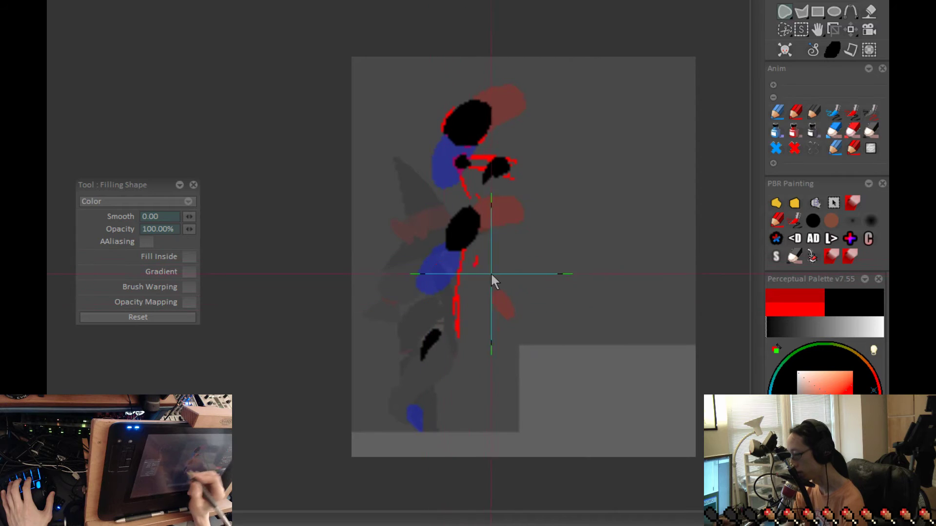
pyautogui.press('Right')
pyautogui.press('Right')
pyautogui.press('Right')
pyautogui.press('Left')
pyautogui.press('Left')
# Compare the extended takeoff pose with its neighbours around the space between pelvis and planted foot
pyautogui.scroll(2, 423, 356)
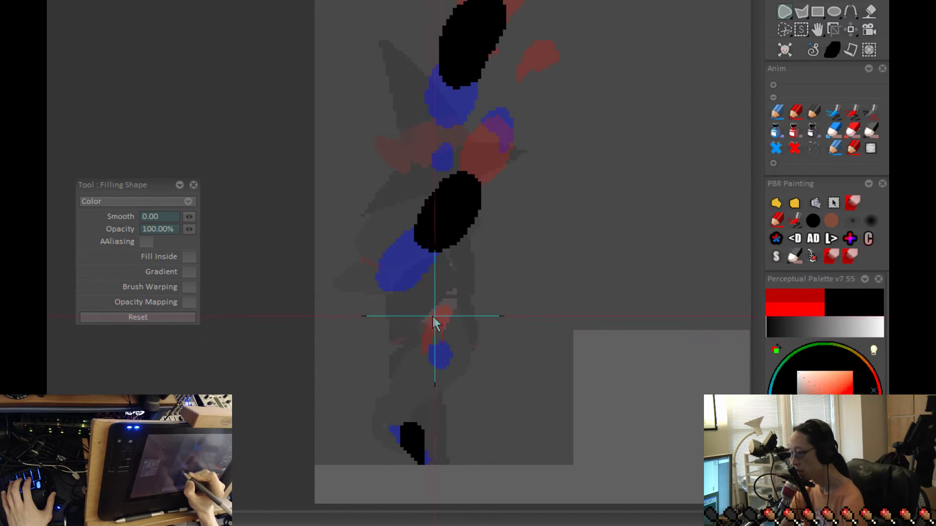
pyautogui.moveTo(431, 316); pyautogui.dragTo(425, 325)
pyautogui.press('Right')
pyautogui.press('Left')
pyautogui.press('Right')
pyautogui.press('Left')
pyautogui.press('Left')
pyautogui.press('Right')
pyautogui.press('Right')
pyautogui.press('Left')
pyautogui.press('Left')
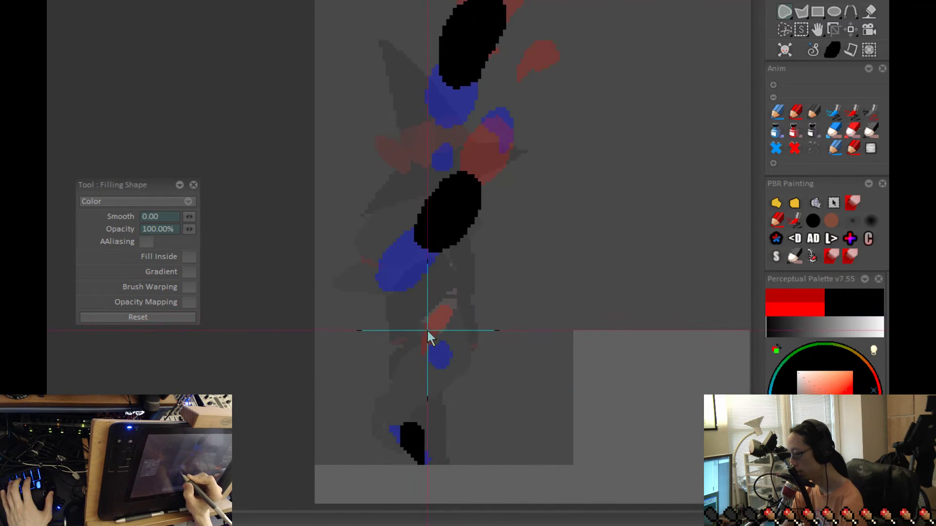
# Draw a small filled oval behind the leg, between the pelvis and planted foot, replacing a first version farther forward
pyautogui.moveTo(419, 341); pyautogui.dragTo(431, 327)
pyautogui.press('Left')
pyautogui.press('Right')
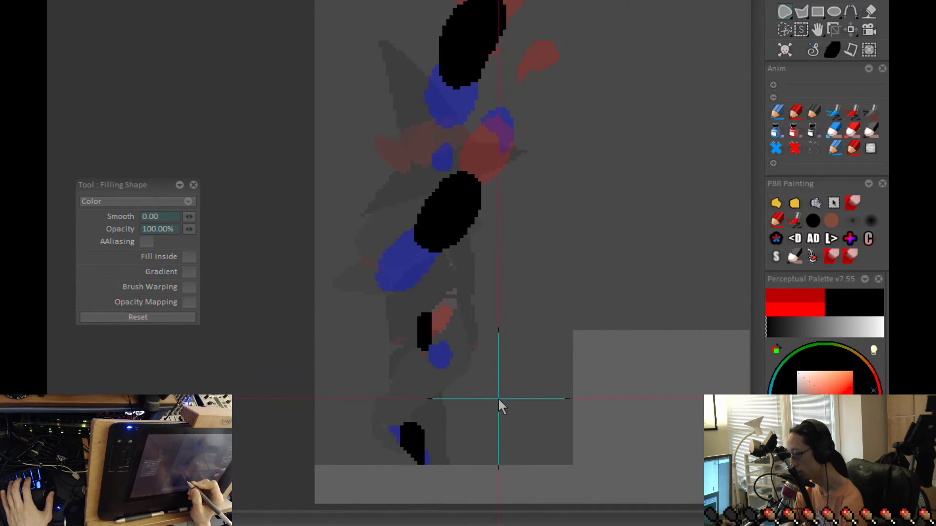
pyautogui.hotkey('ctrl', 'z')
pyautogui.moveTo(412, 312); pyautogui.dragTo(415, 312)
pyautogui.press('Left')
pyautogui.press('Right')
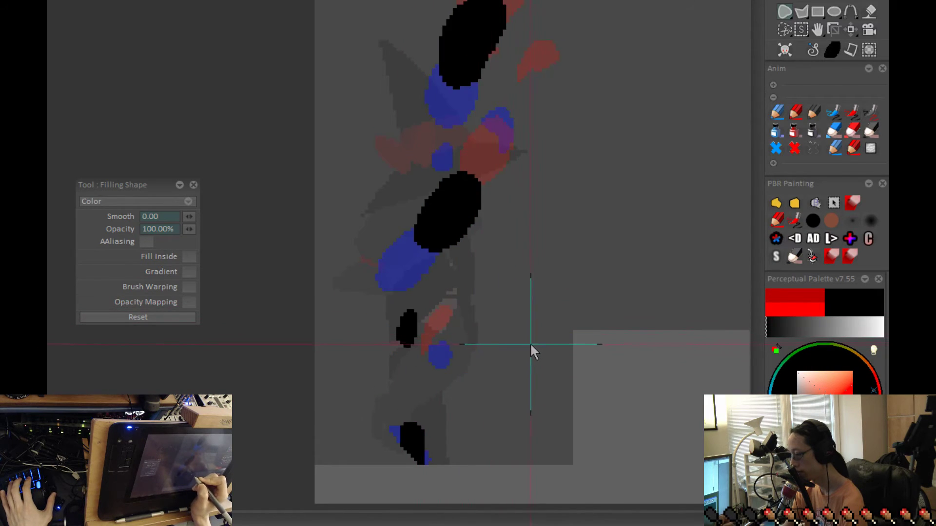
# Try a curved leg stroke from the pelvis down to the planted foot on the extended takeoff pose
pyautogui.moveTo(454, 211)
pyautogui.mouseDown()
pyautogui.moveTo(440, 244)
pyautogui.moveTo(413, 371)
pyautogui.mouseUp()
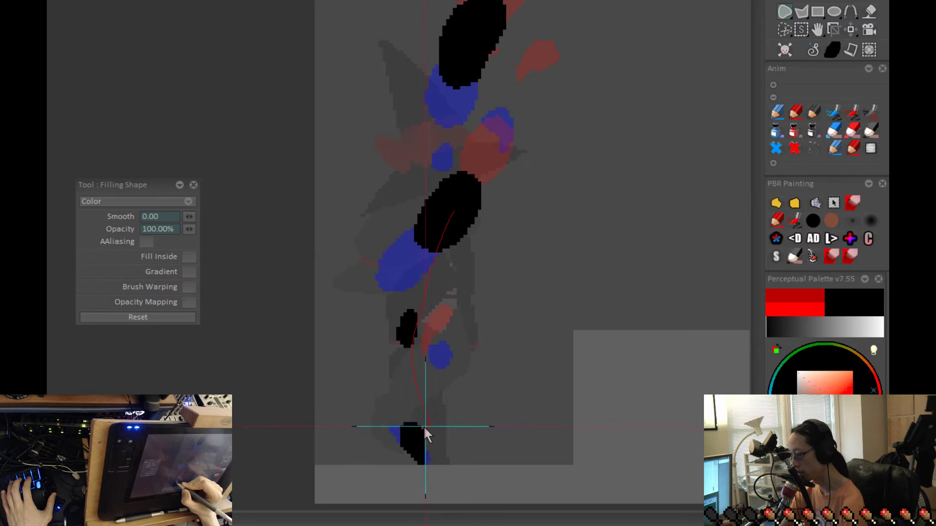
pyautogui.moveTo(424, 429); pyautogui.dragTo(424, 428)
pyautogui.hotkey('ctrl', 'z')
pyautogui.press('Left')
pyautogui.press('Right')
pyautogui.press('Left')
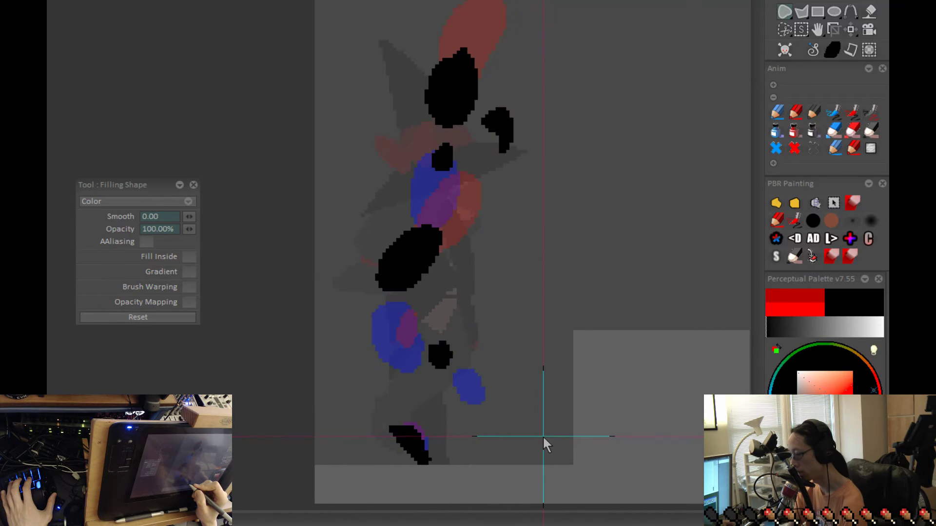
pyautogui.press('Right')
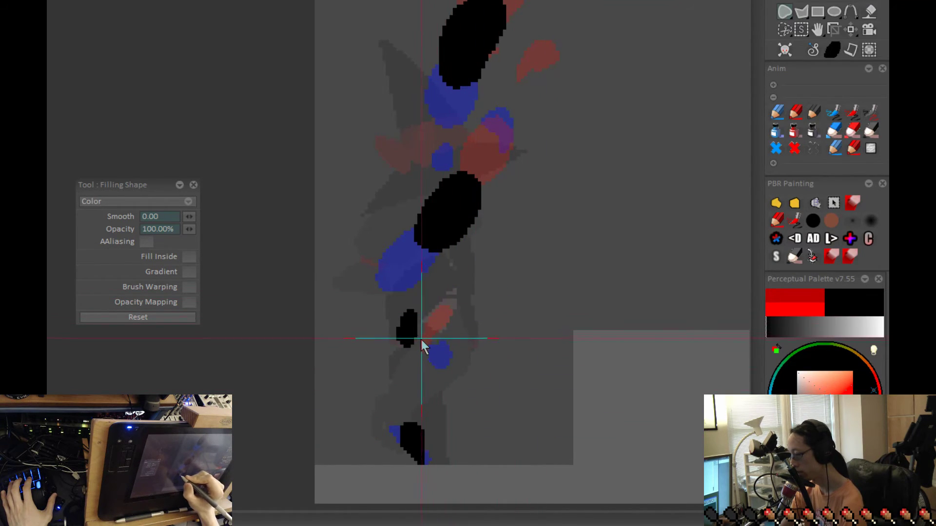
# Redraw the small filled knee oval between the pelvis and planted foot slightly farther forward on the takeoff pose, matching the neighbouring frames
pyautogui.moveTo(402, 317); pyautogui.dragTo(401, 356)
pyautogui.press('Right')
pyautogui.press('Right')
pyautogui.press('Left')
pyautogui.press('Left')
pyautogui.press('Right')
pyautogui.press('Left')
pyautogui.press('Right')
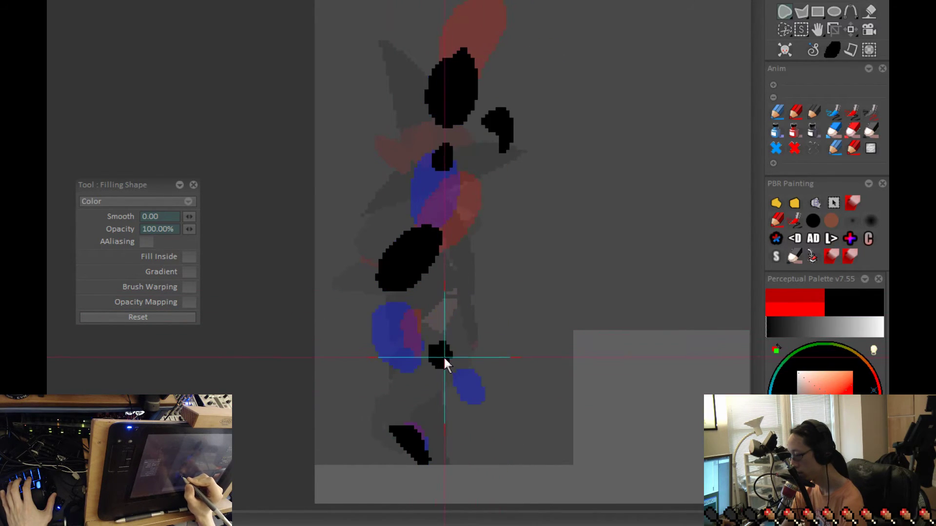
# Enlarge the filled knee shapes on the takeoff pose and its neighbouring push-off pose so they follow one smooth arc
pyautogui.press('Right')
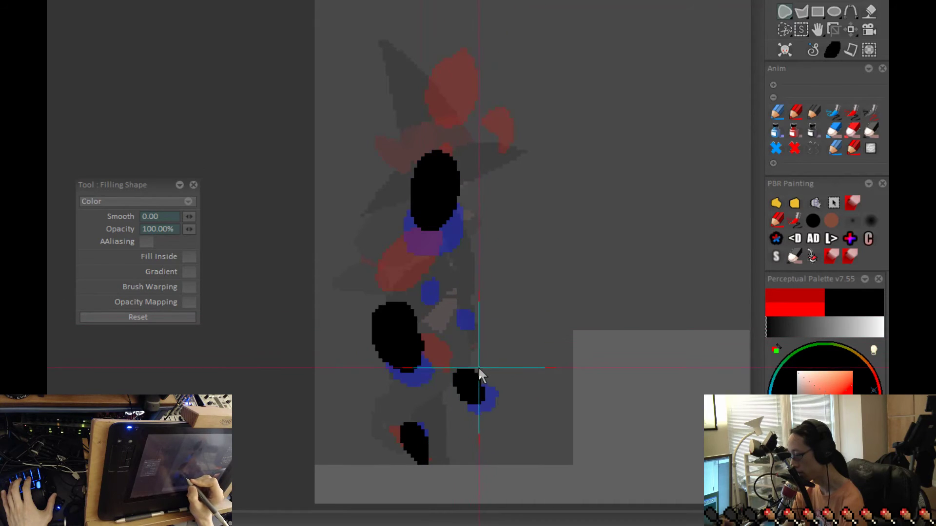
pyautogui.press('Left')
pyautogui.press('Right')
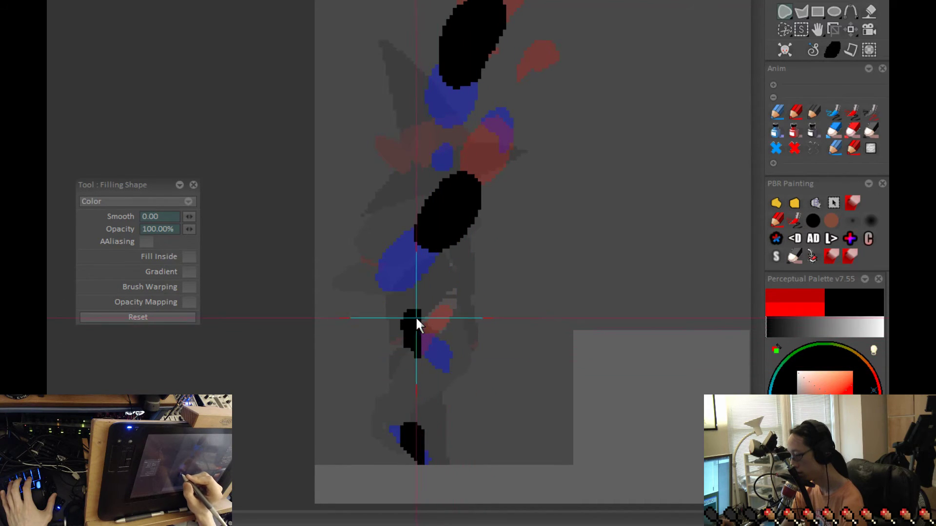
pyautogui.press('Left')
pyautogui.press('Right')
pyautogui.press('Left')
pyautogui.press('Right')
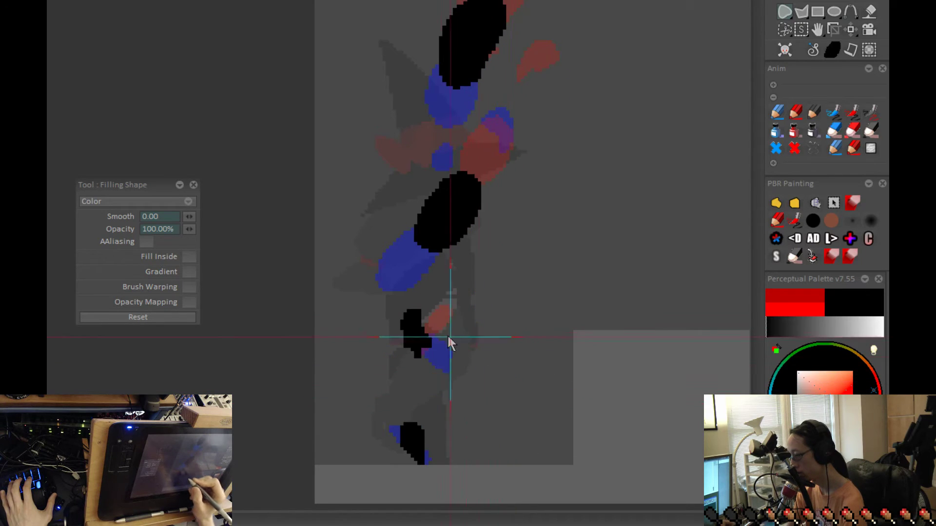
# Draw a small filled black knee shape below the pelvis on the extended airborne pose with the red outlines
pyautogui.press('Left')
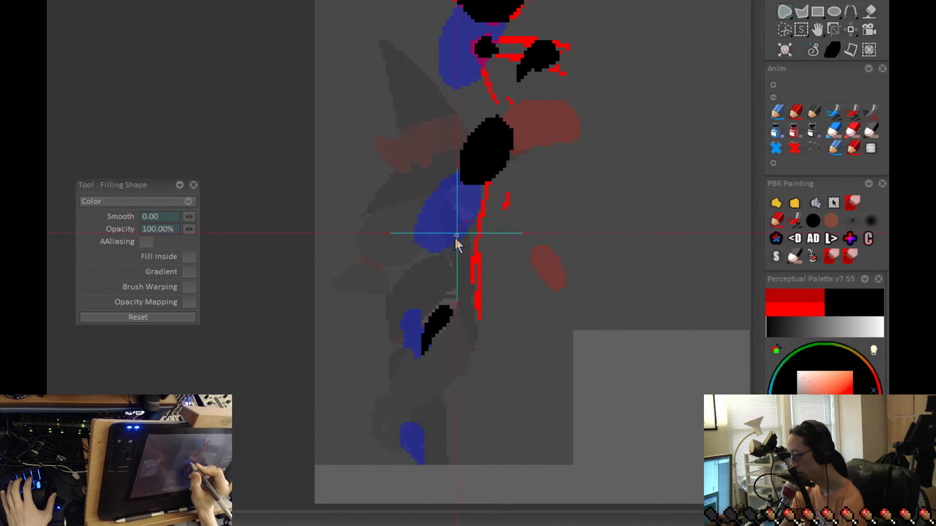
pyautogui.press('Right')
pyautogui.press('Left')
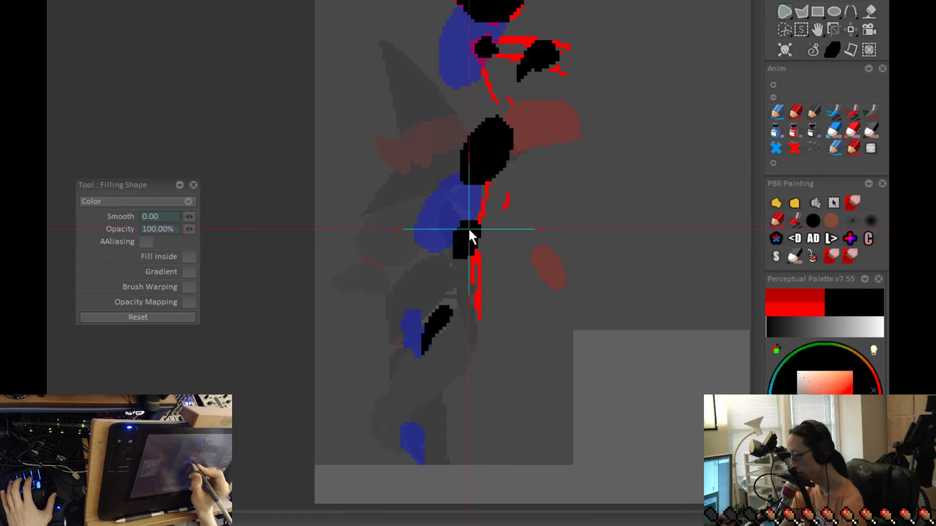
pyautogui.press('Right')
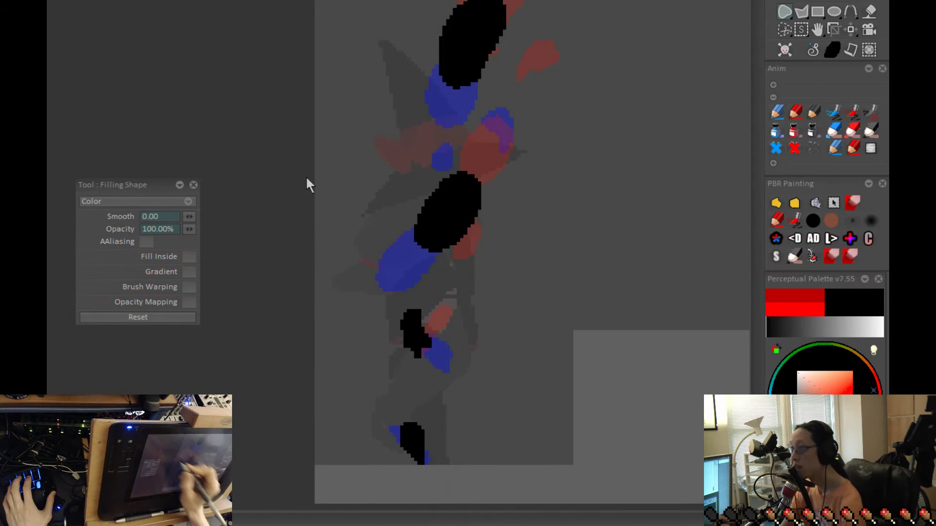
# Turn off the onion skin and compare the knee positions across the takeoff frames
pyautogui.hotkey('alt', 'l')
pyautogui.press('Right')
pyautogui.press('Left')
pyautogui.press('Left')
pyautogui.press('Right')
pyautogui.press('Right')
pyautogui.press('Left')
pyautogui.press('Left')
pyautogui.press('Right')
pyautogui.press('Right')
pyautogui.press('Left')
# Recolour the knee shapes white on the takeoff frames, from the extended airborne pose to the deep crouch
pyautogui.press('n')
pyautogui.moveTo(442, 298)
pyautogui.mouseDown()
pyautogui.moveTo(376, 379)
pyautogui.moveTo(467, 361)
pyautogui.mouseUp()
pyautogui.press('Left')
pyautogui.moveTo(475, 237); pyautogui.dragTo(468, 261)
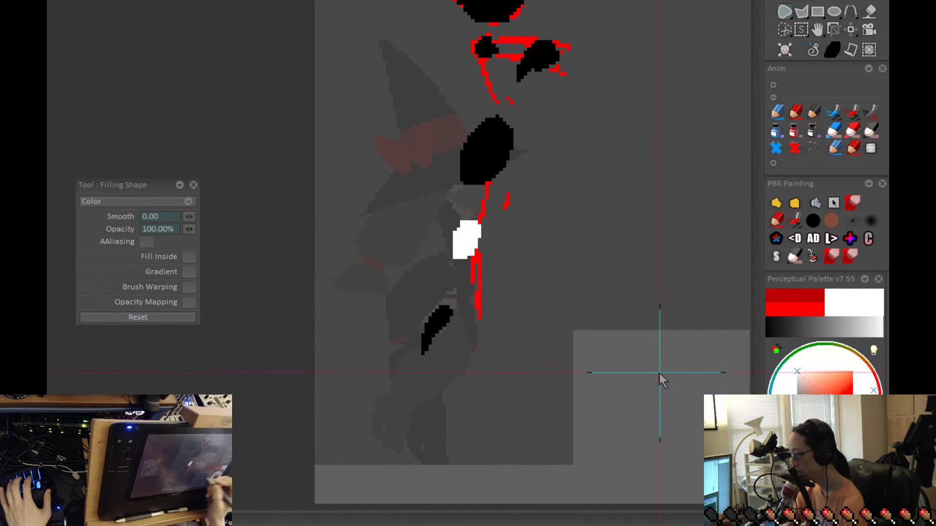
pyautogui.press('Right')
pyautogui.moveTo(467, 353)
pyautogui.mouseDown()
pyautogui.moveTo(494, 385)
pyautogui.moveTo(519, 390)
pyautogui.mouseUp()
pyautogui.press('Right')
pyautogui.press('Right')
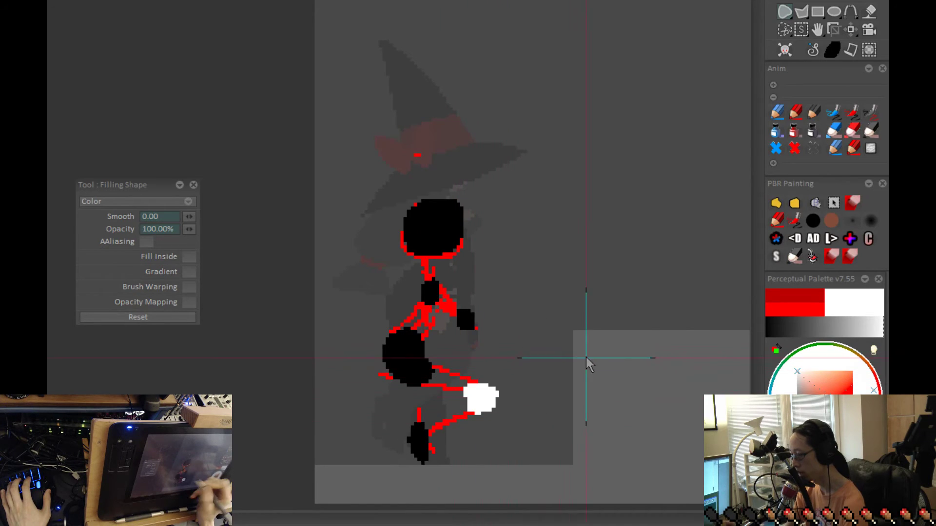
# Try recolouring the hand shape white on the deep crouch pose
pyautogui.press('Right')
pyautogui.press('Left')
pyautogui.press('Left')
pyautogui.press('Right')
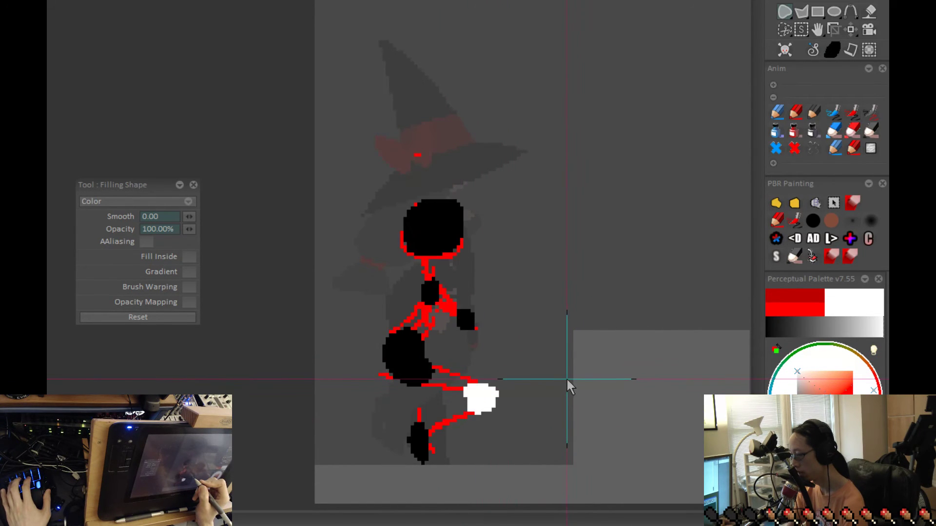
pyautogui.moveTo(475, 306); pyautogui.dragTo(478, 331)
pyautogui.press('Right')
pyautogui.press('Left')
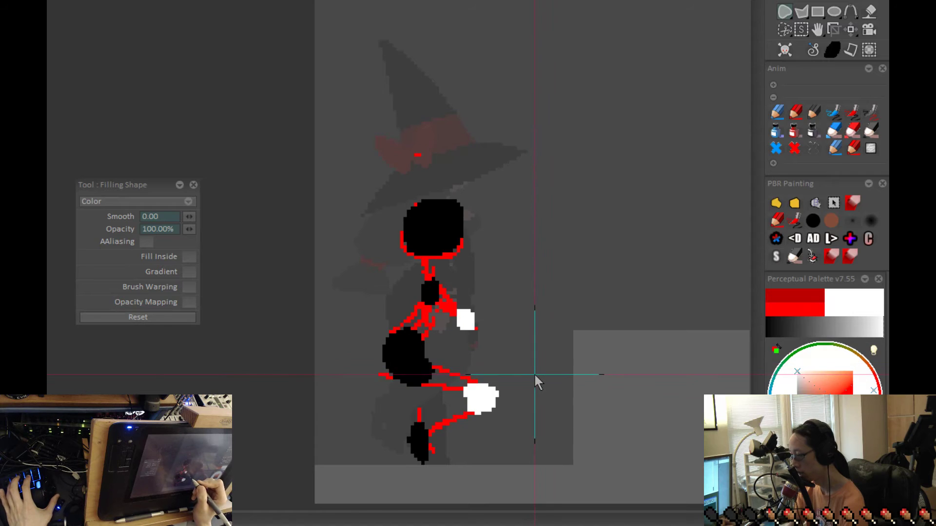
pyautogui.hotkey('ctrl', 'z')
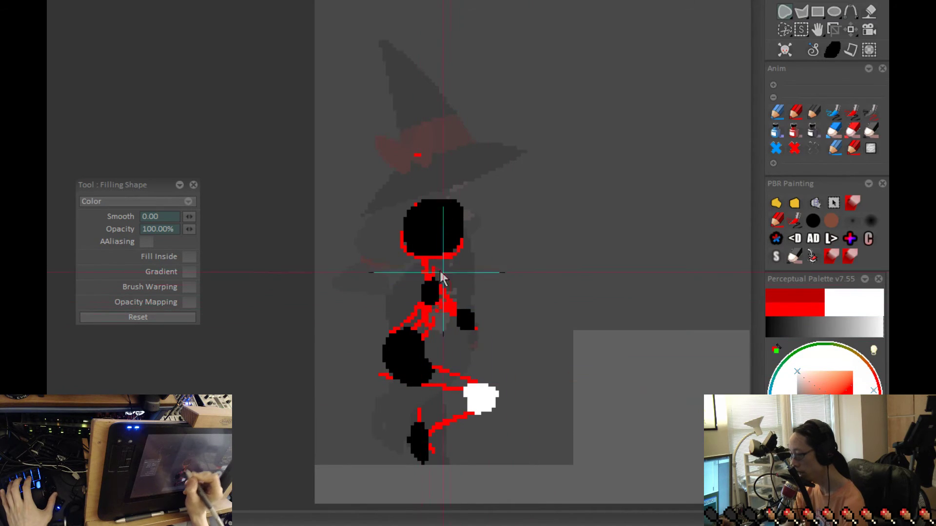
# Recolour the chest shapes between head and pelvis white on the jump frames up to the touchdown on the platform
pyautogui.press('Right')
pyautogui.press('Right')
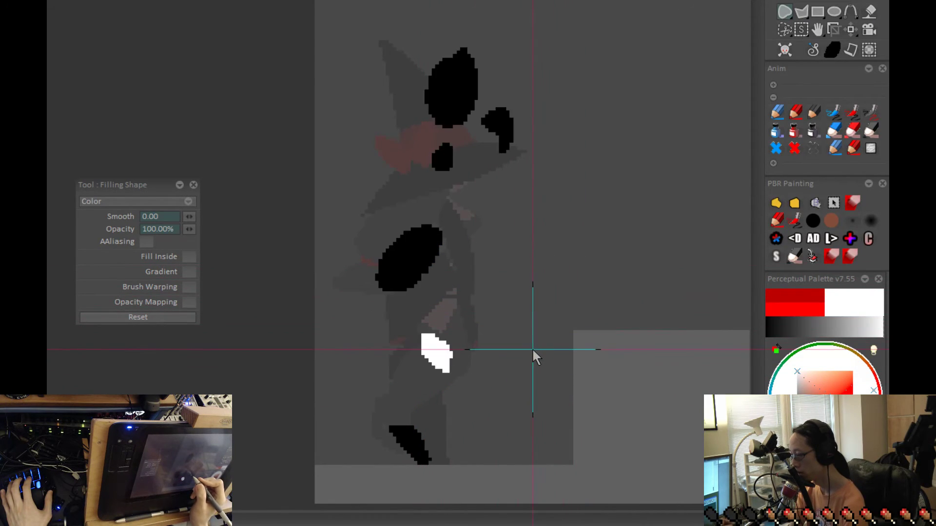
pyautogui.press('Right')
pyautogui.press('Right')
pyautogui.press('Right')
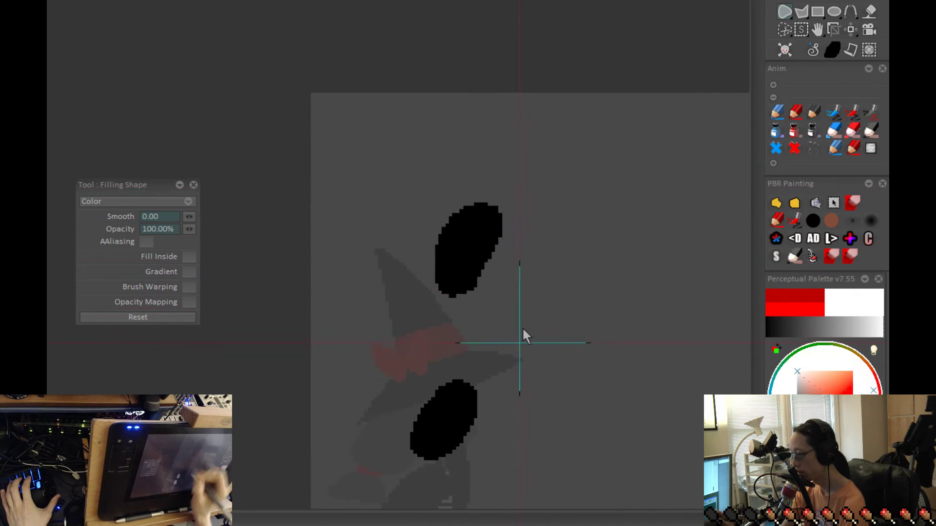
pyautogui.moveTo(510, 117); pyautogui.dragTo(510, 130)
pyautogui.press('Right')
pyautogui.moveTo(611, 145)
pyautogui.mouseDown()
pyautogui.moveTo(575, 252)
pyautogui.moveTo(527, 225)
pyautogui.mouseUp()
pyautogui.press('Right')
pyautogui.press('Right')
pyautogui.moveTo(682, 287); pyautogui.dragTo(498, 256)
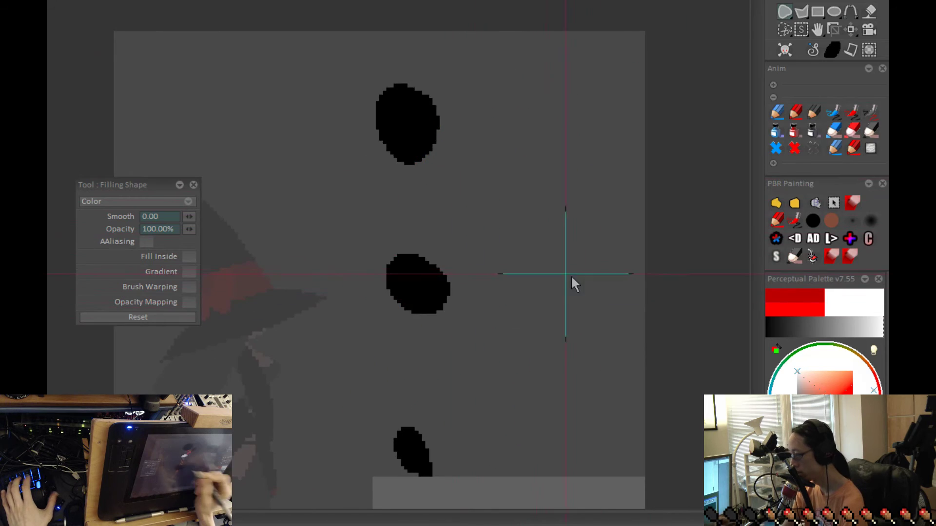
pyautogui.press('Right')
pyautogui.press('Right')
pyautogui.press('Right')
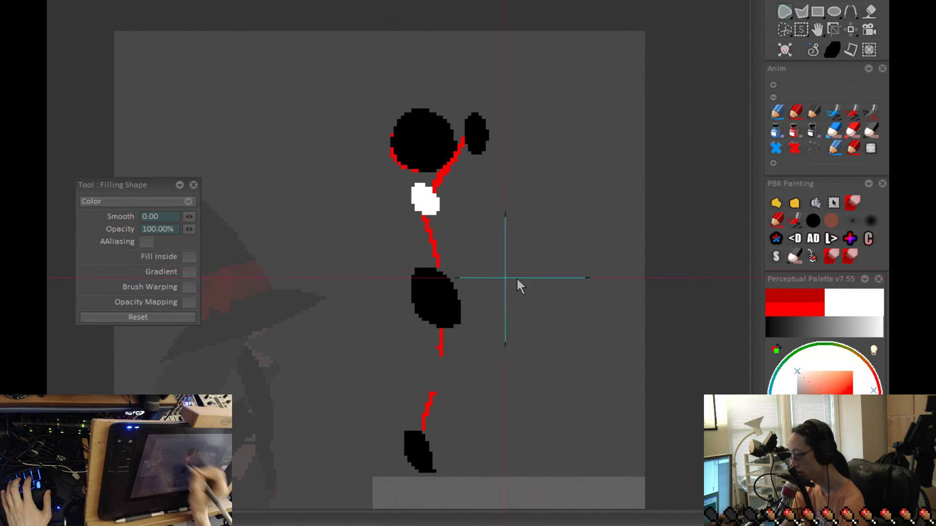
# Recolour the forward knee shape white on the landing pose above the platform
pyautogui.press('Right')
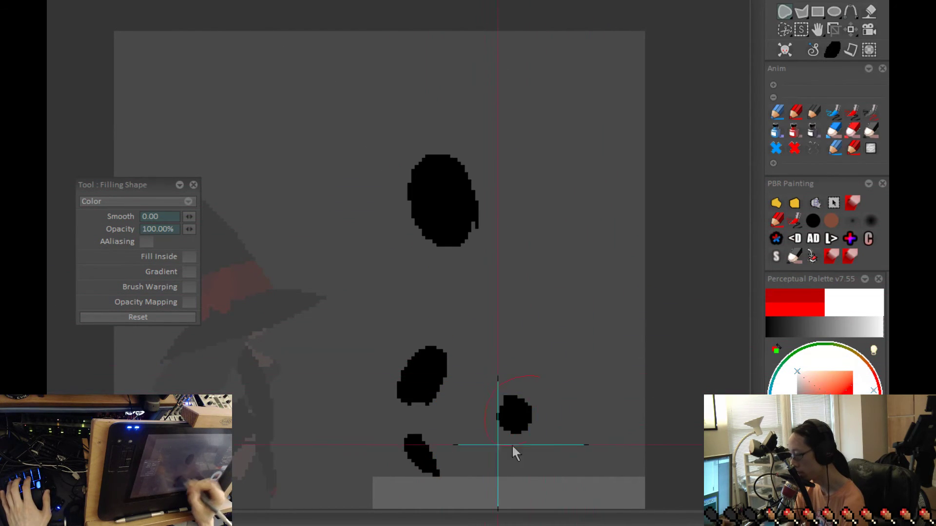
pyautogui.moveTo(536, 456); pyautogui.dragTo(551, 346)
pyautogui.press('Right')
pyautogui.press('Right')
pyautogui.press('Right')
pyautogui.press('Right')
pyautogui.press('Right')
pyautogui.press('Right')
pyautogui.press('Right')
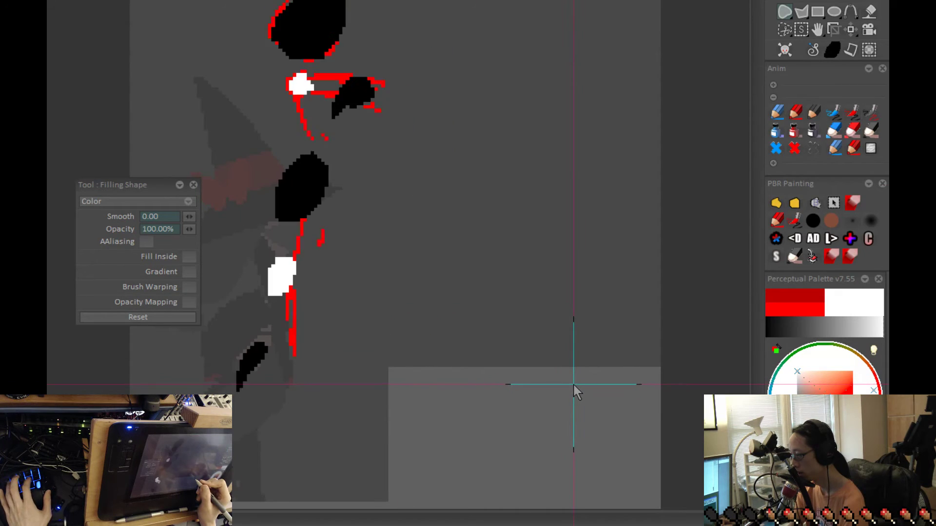
# Recolour the chest shape white on the crouched recovery pose on the platform
pyautogui.press('Right')
pyautogui.press('Right')
pyautogui.press('Right')
pyautogui.press('Right')
pyautogui.press('Right')
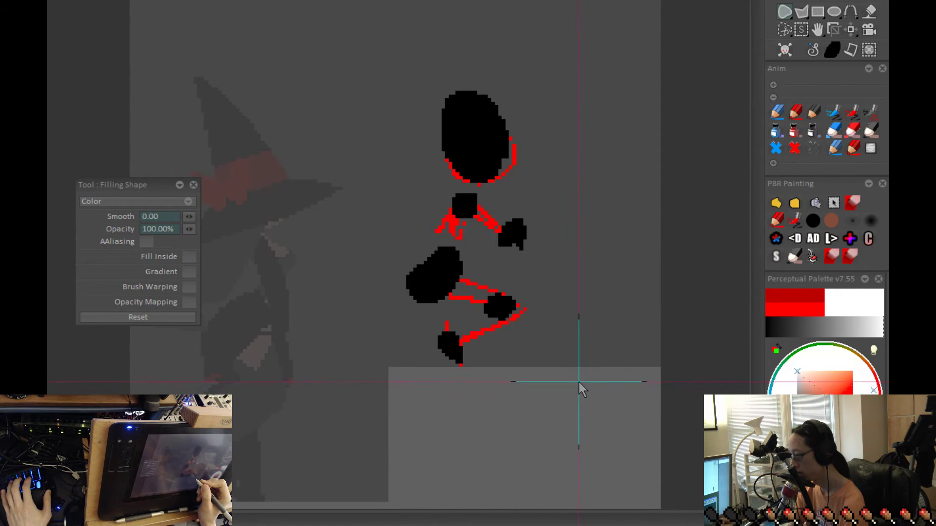
pyautogui.press('Right')
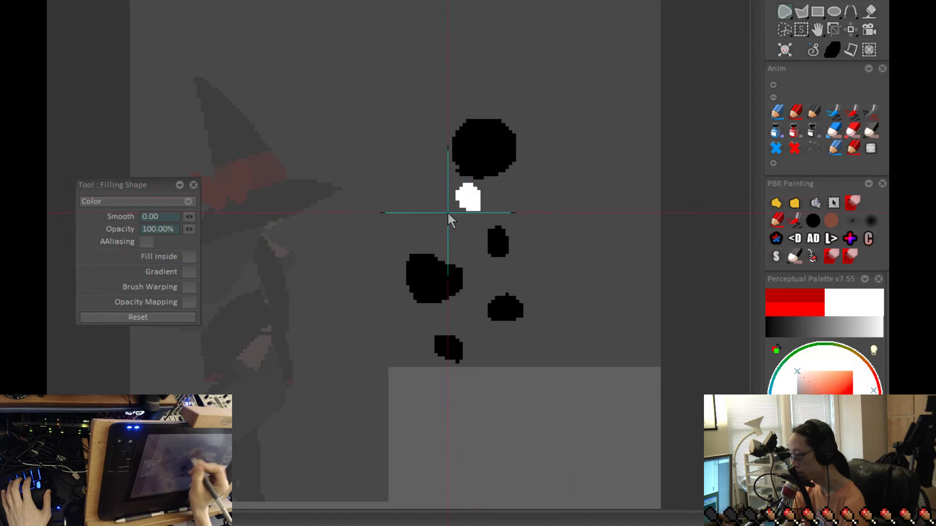
pyautogui.press('Right')
pyautogui.press('Right')
pyautogui.press('Right')
pyautogui.press('Right')
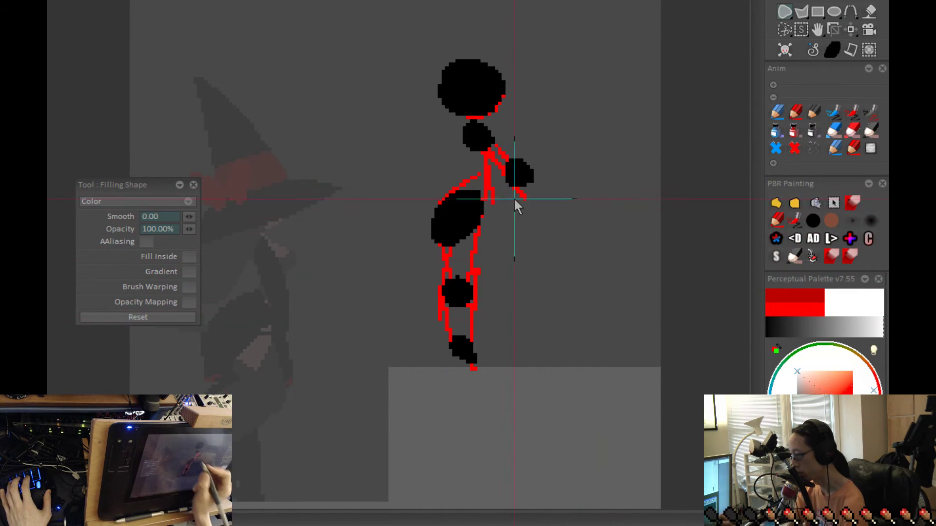
# Play the jump animation with the whole canvas in view
pyautogui.press('Right')
pyautogui.press('Right')
pyautogui.press('Right')
pyautogui.press('Right')
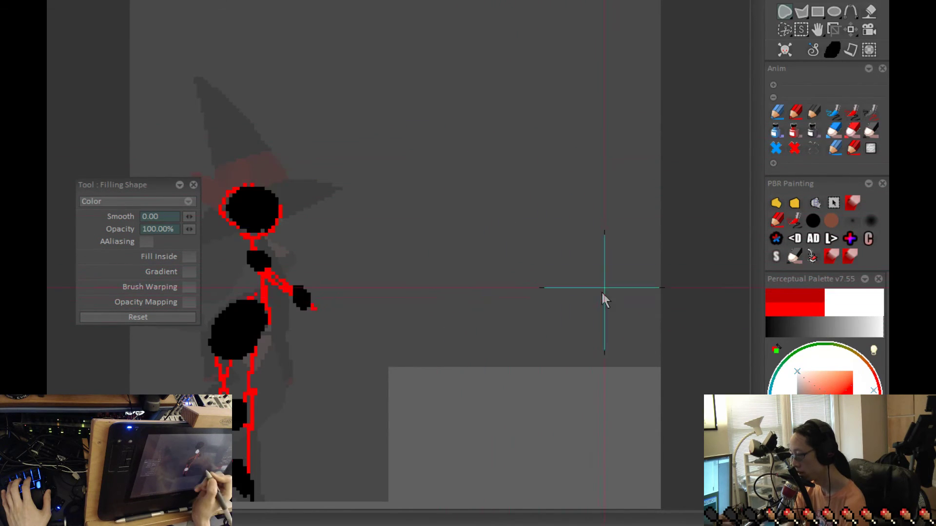
pyautogui.press('Right')
pyautogui.moveTo(524, 285); pyautogui.dragTo(433, 340)
pyautogui.press('Return')
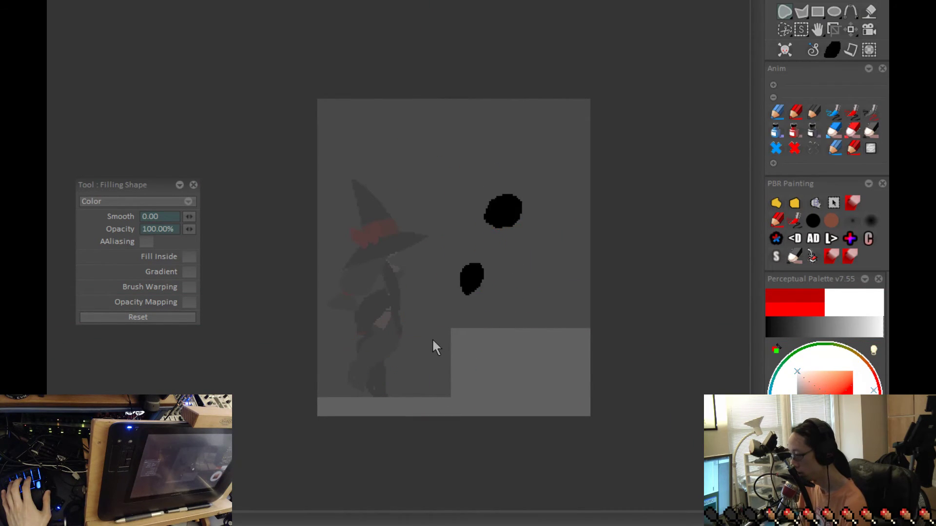